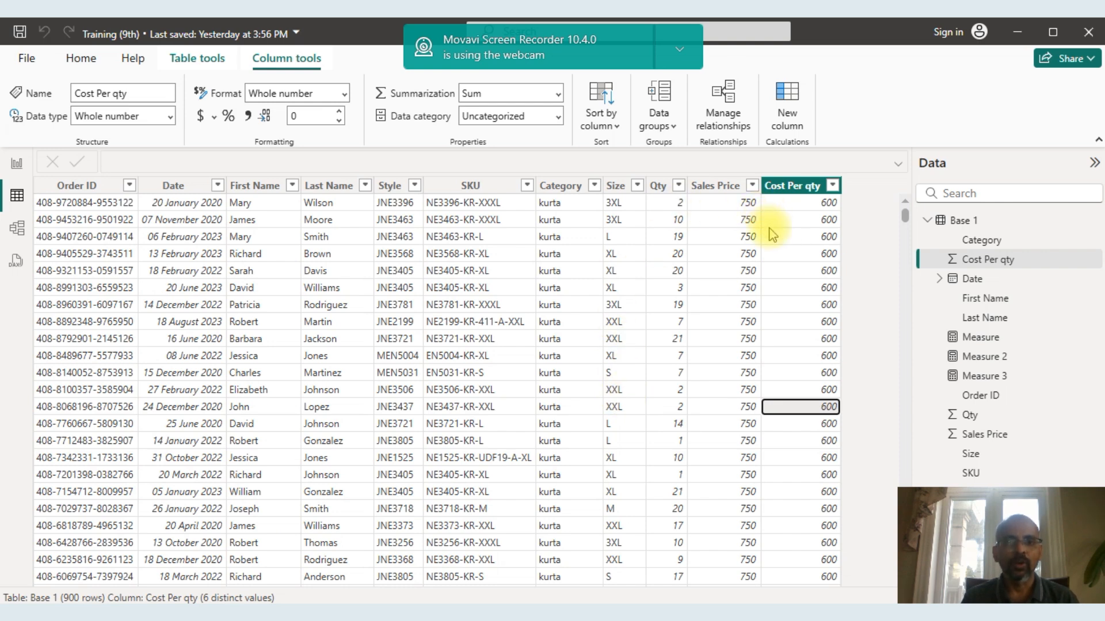
Add a new calculated column to the Base 1 table.
click(781, 188)
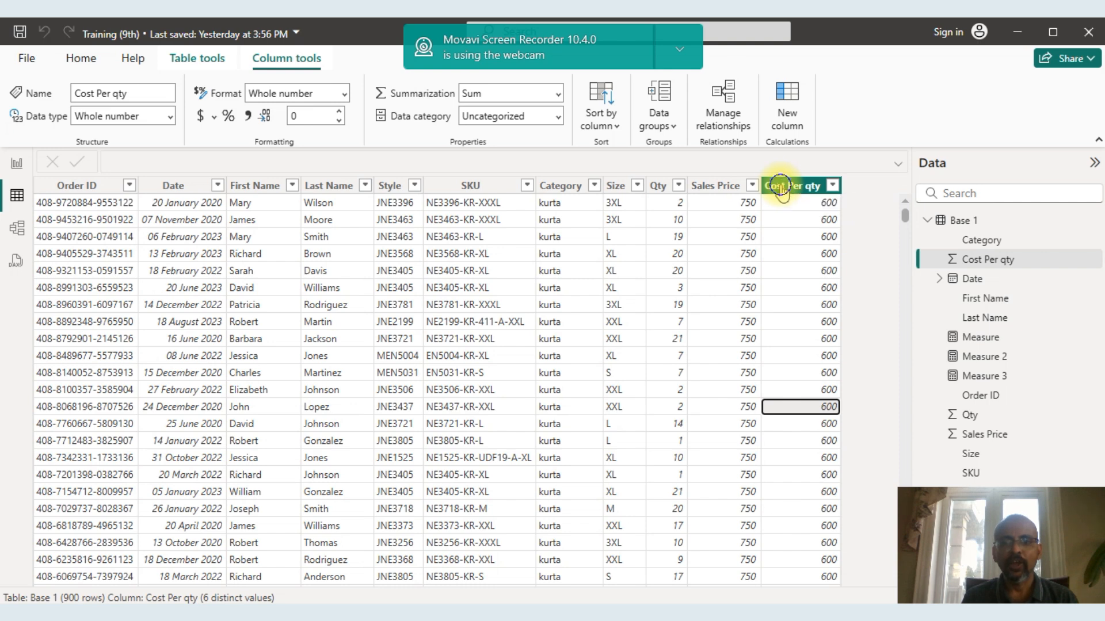
right_click(781, 188)
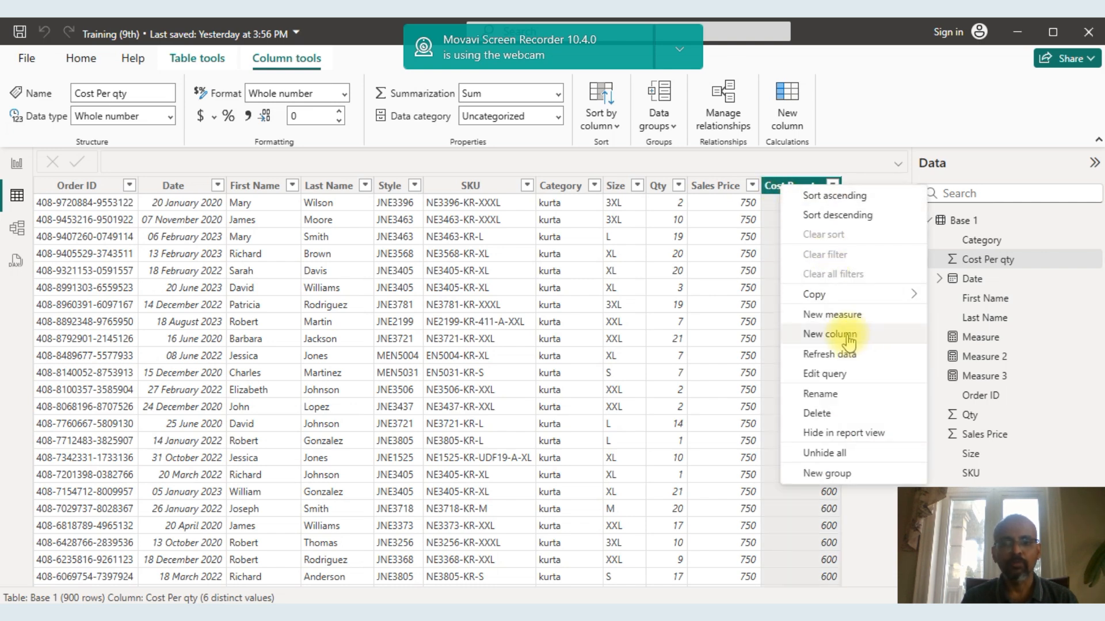
click(848, 340)
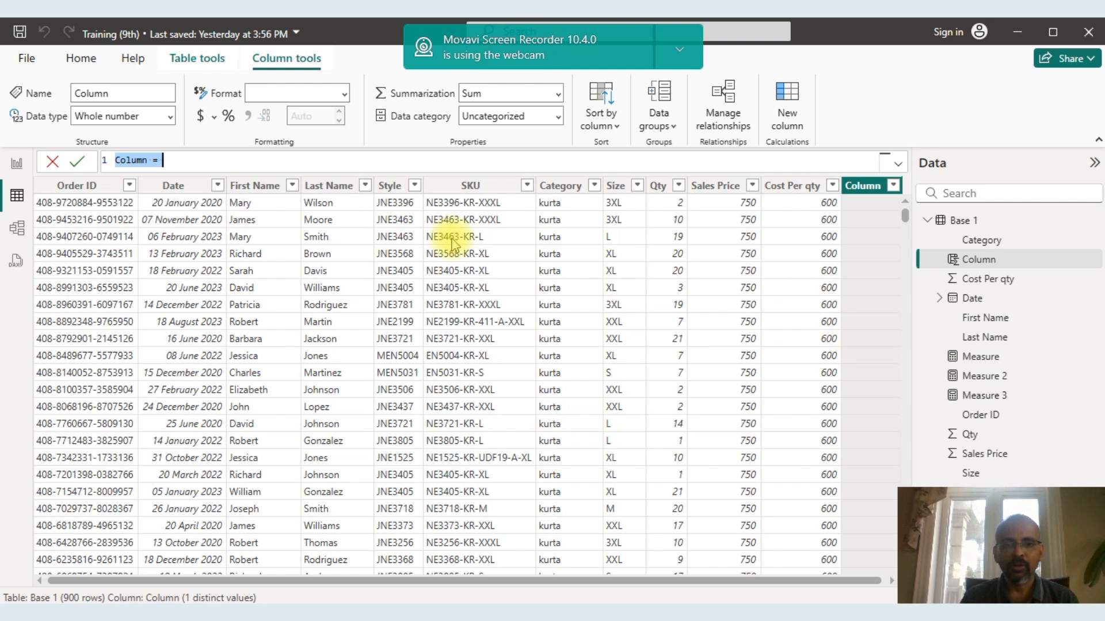
Replace the new column's default name with Fullname in its formula.
click(209, 161)
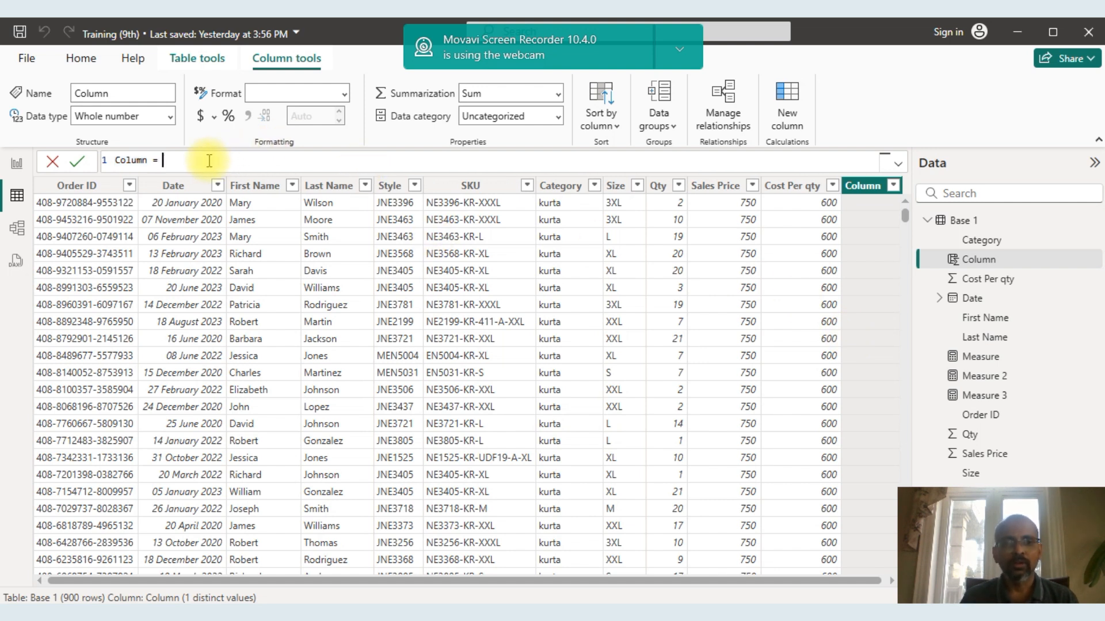
double_click(147, 161)
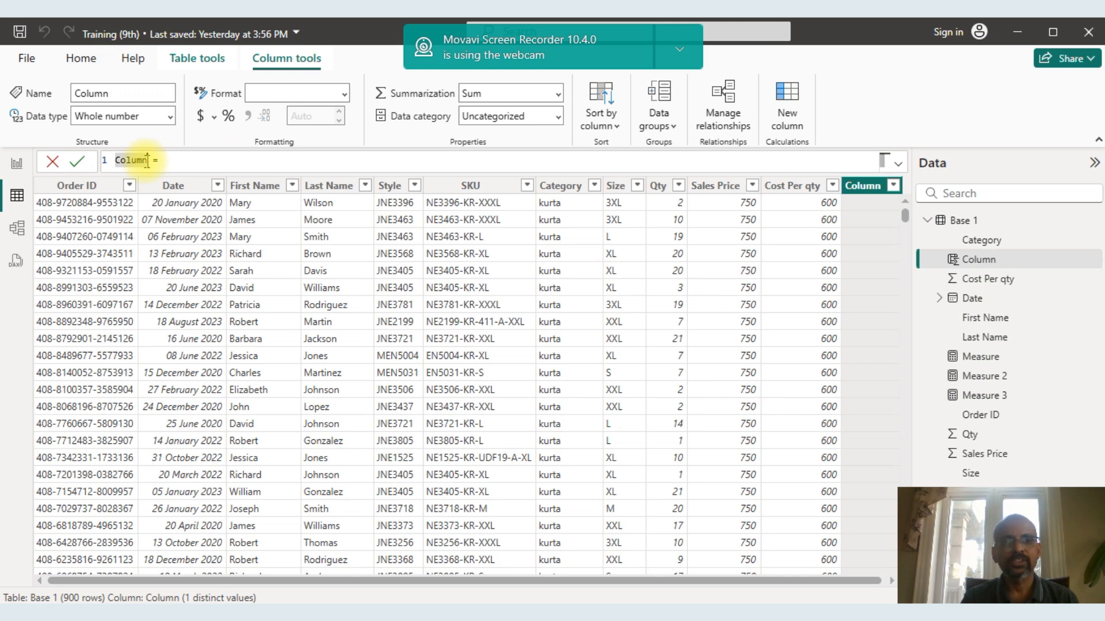
key(Right)
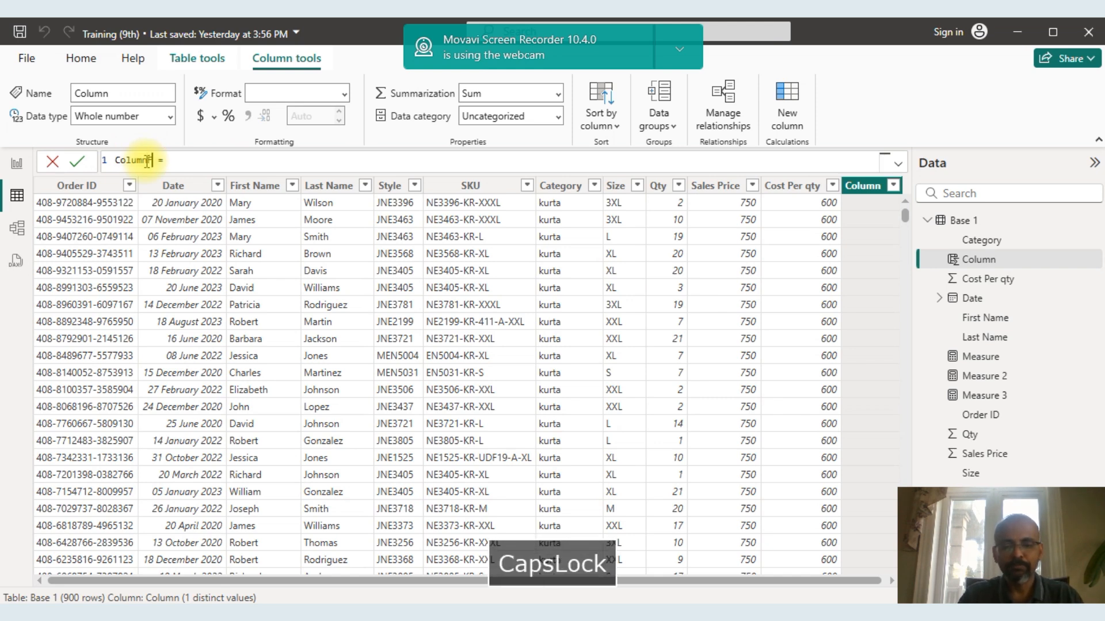
text(Full)
key(BackSpace)
key(BackSpace)
key(BackSpace)
key(BackSpace)
key(BackSpace)
key(BackSpace)
key(BackSpace)
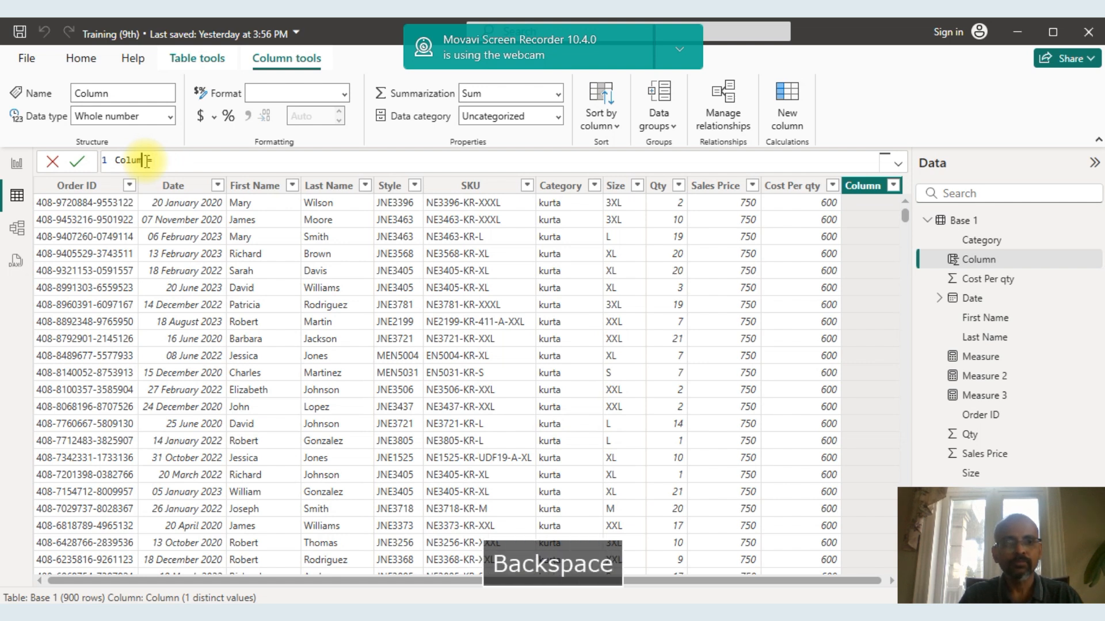
key(BackSpace)
key(BackSpace)
key(BackSpace)
text(Fu)
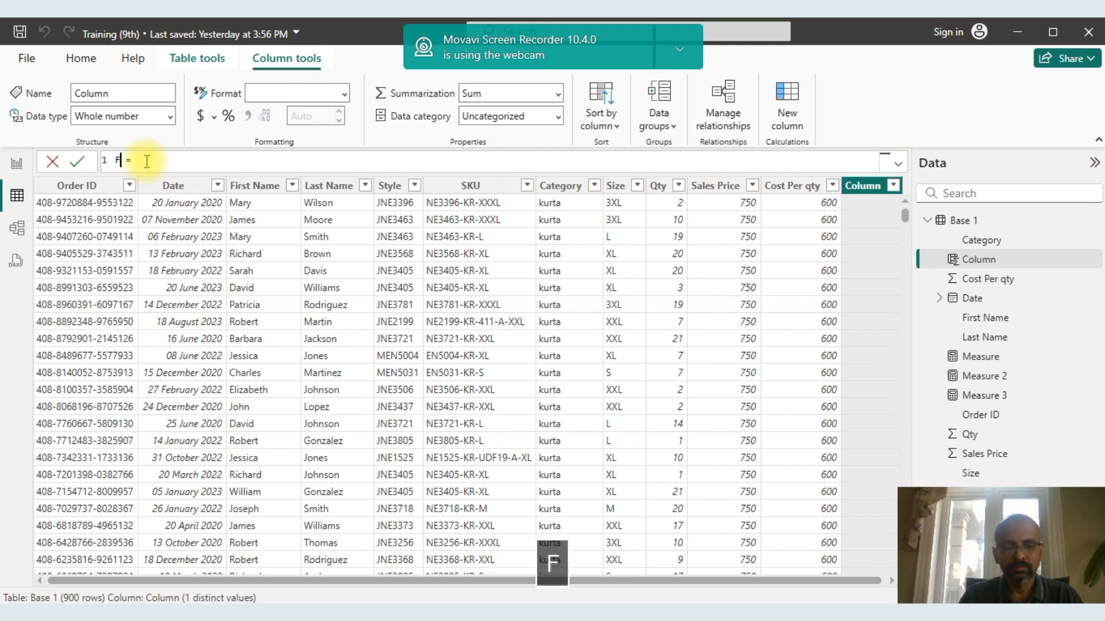
text(ll nm)
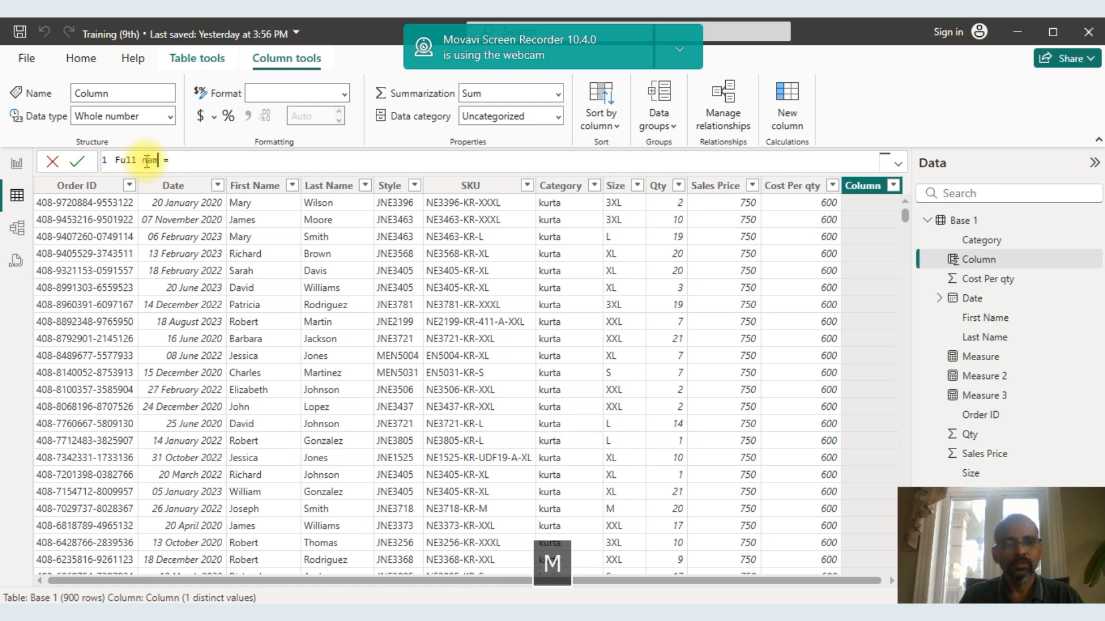
key(BackSpace)
key(BackSpace)
key(BackSpace)
text(name)
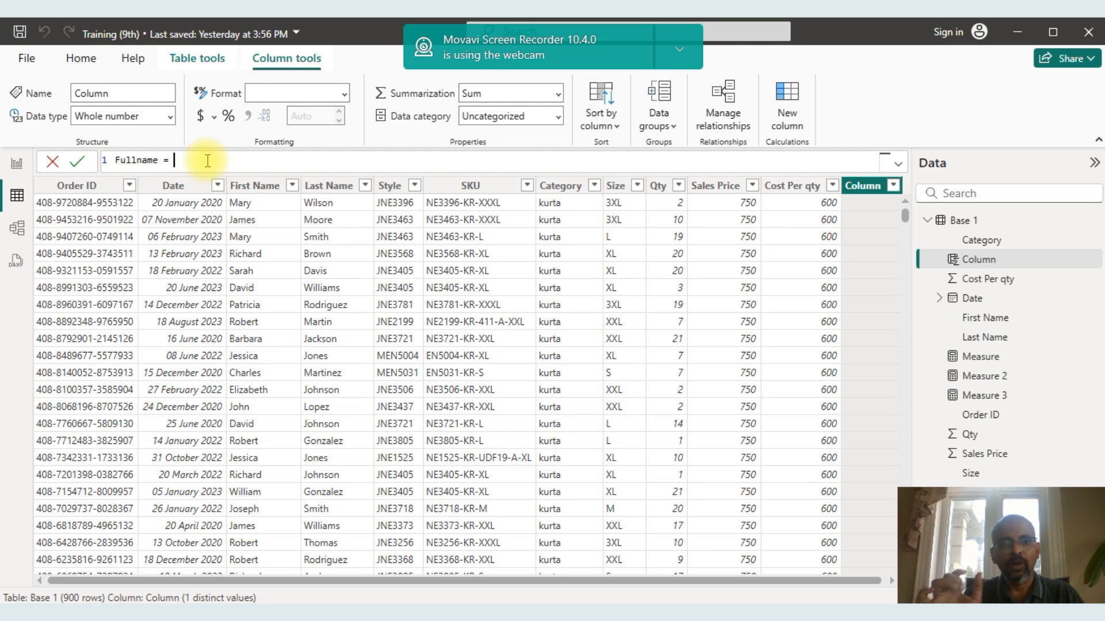
Define Fullname as 'Base 1'[First Name]&" "&'Base 1'[Last Name] and commit the formula.
text(first)
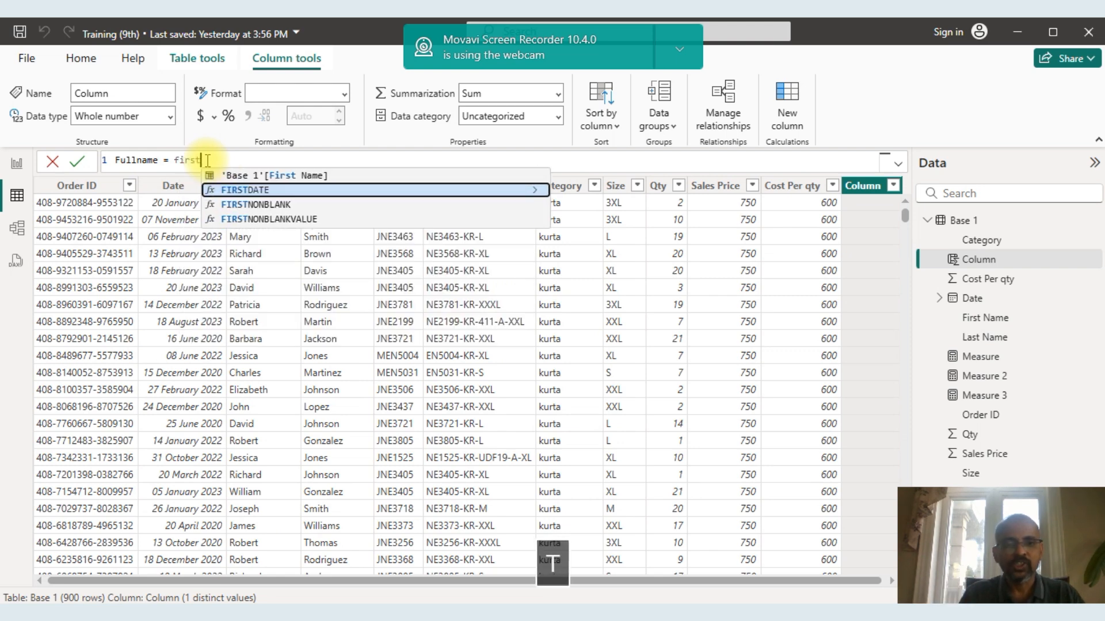
click(246, 176)
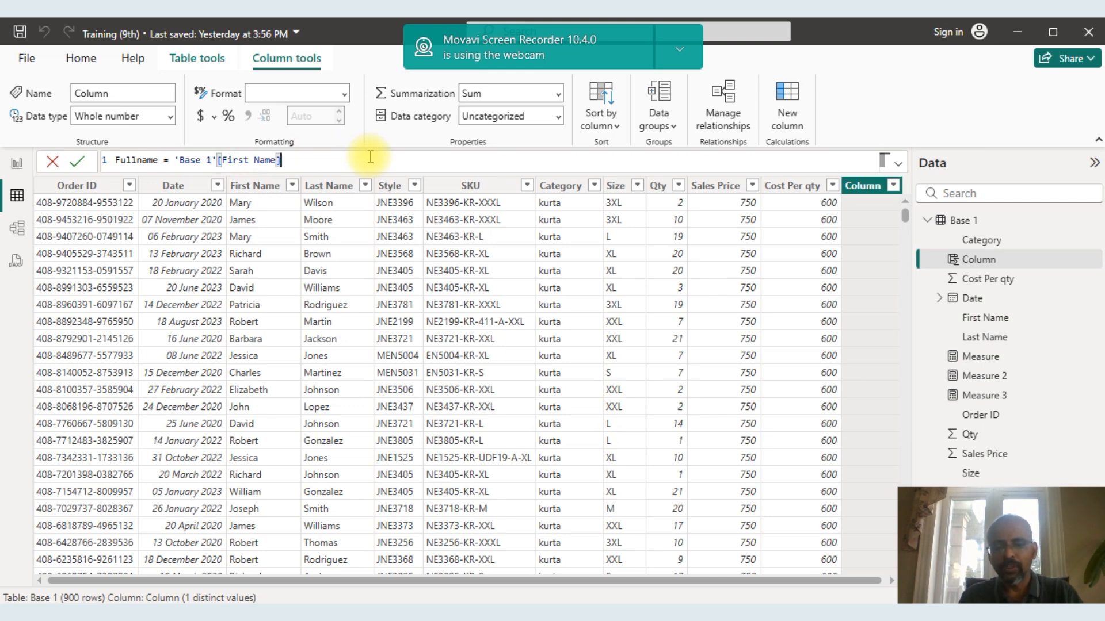
text(&)
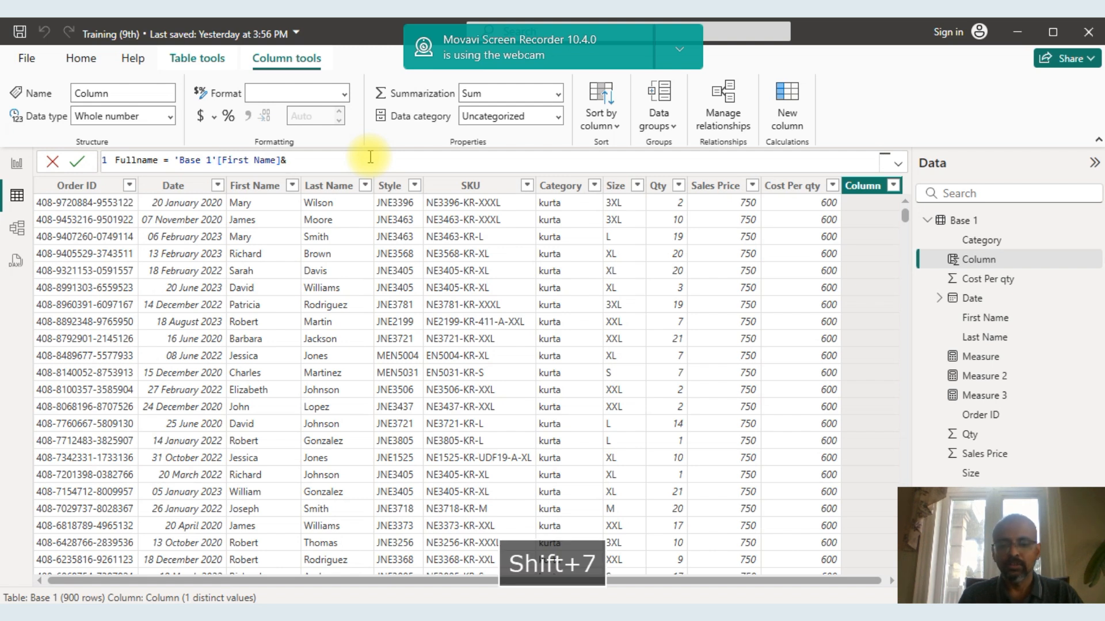
text(" ")
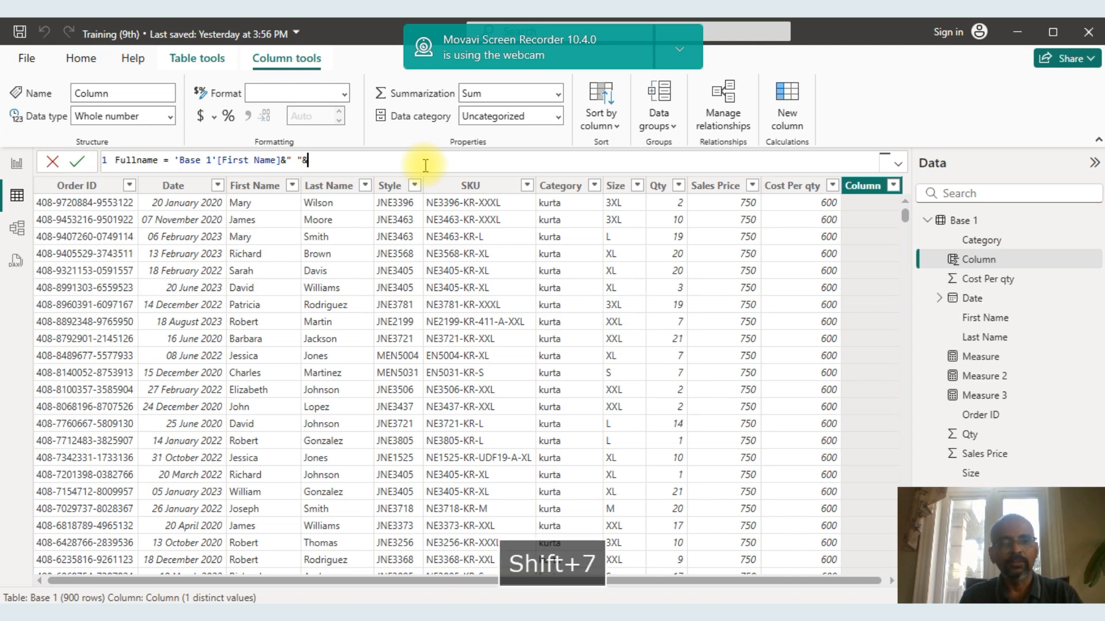
text(&las)
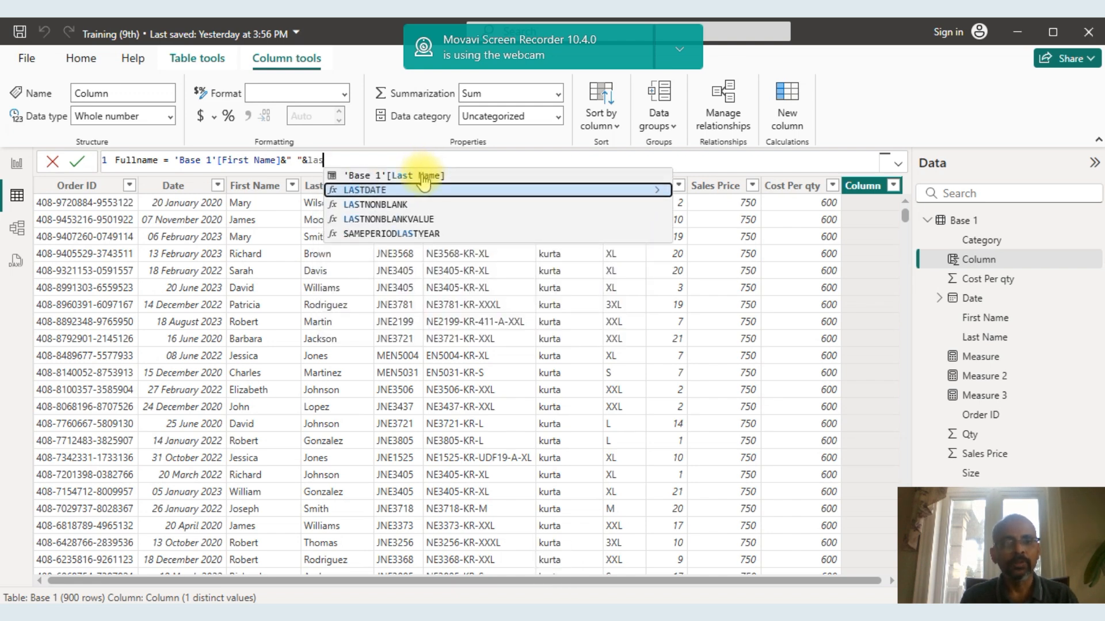
click(423, 176)
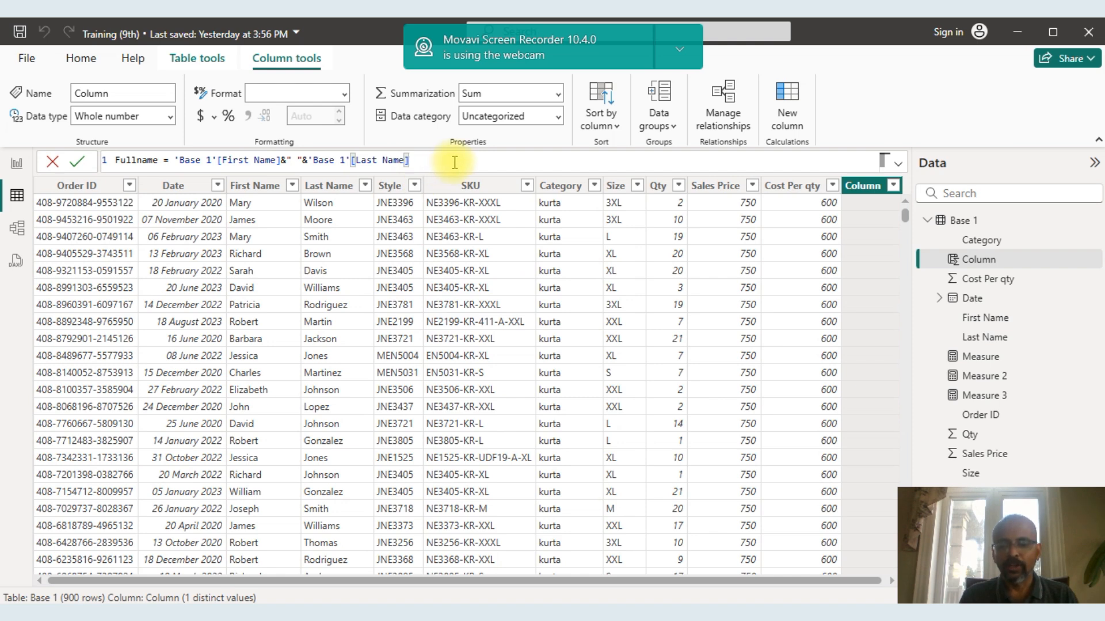
key(Return)
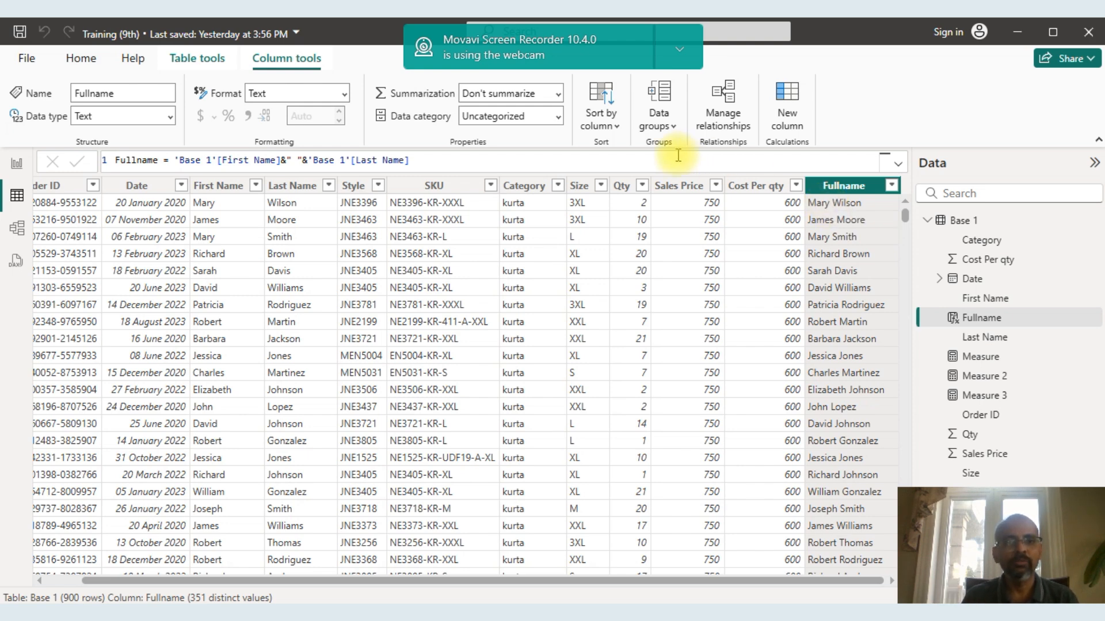
Examine the Fullname formula under screen magnification and check the combined names in the column.
click(431, 162)
key(ctrl+a)
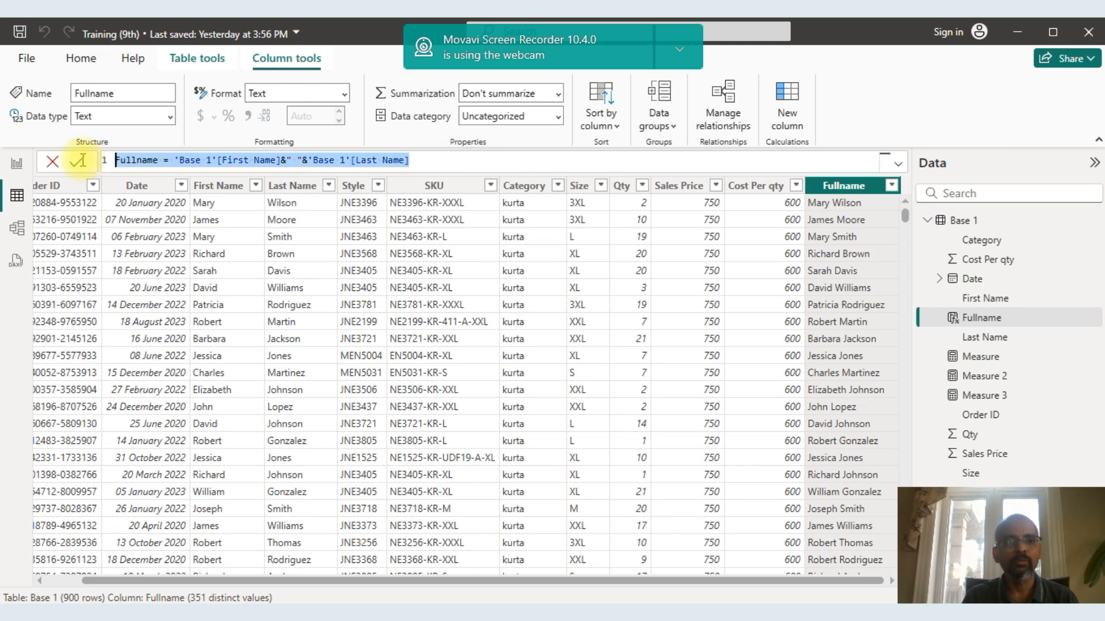
click(434, 164)
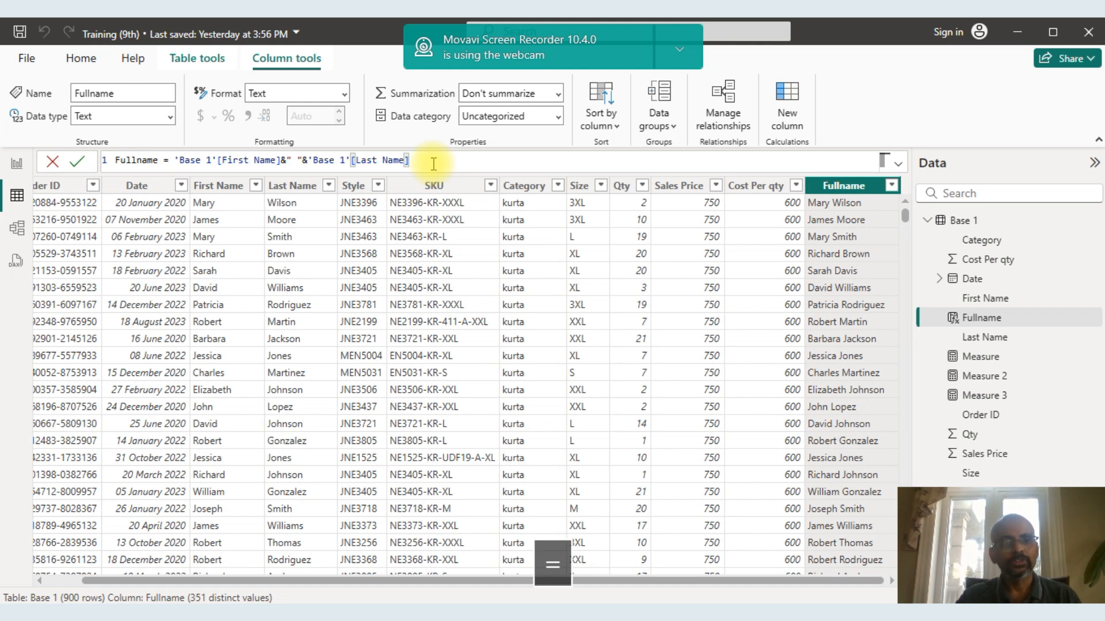
key(super+plus)
key(super+plus)
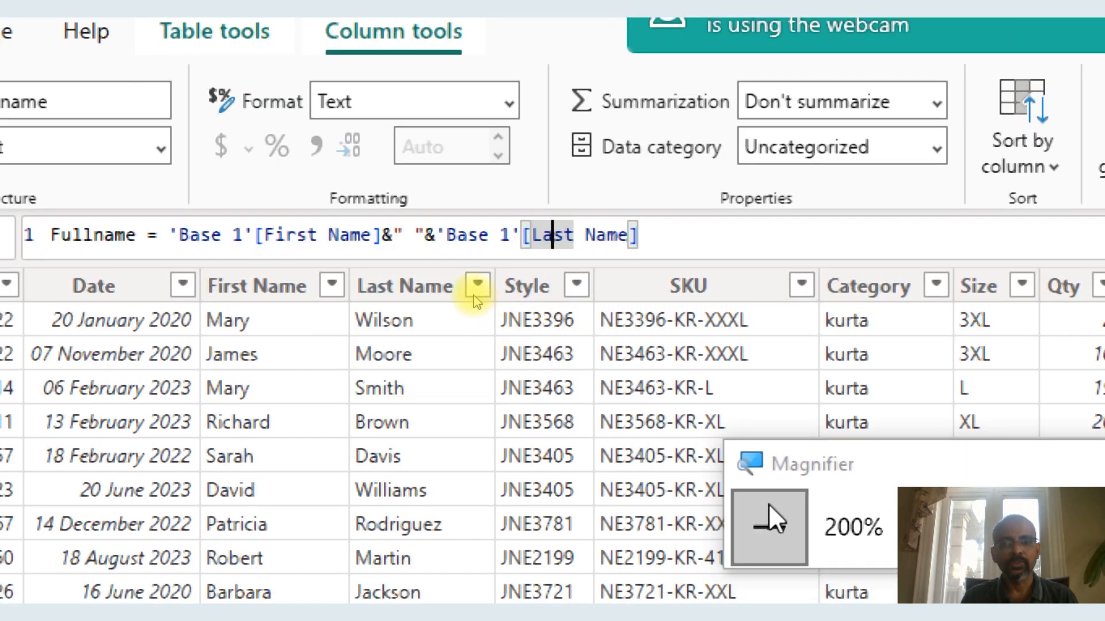
click(760, 523)
click(596, 385)
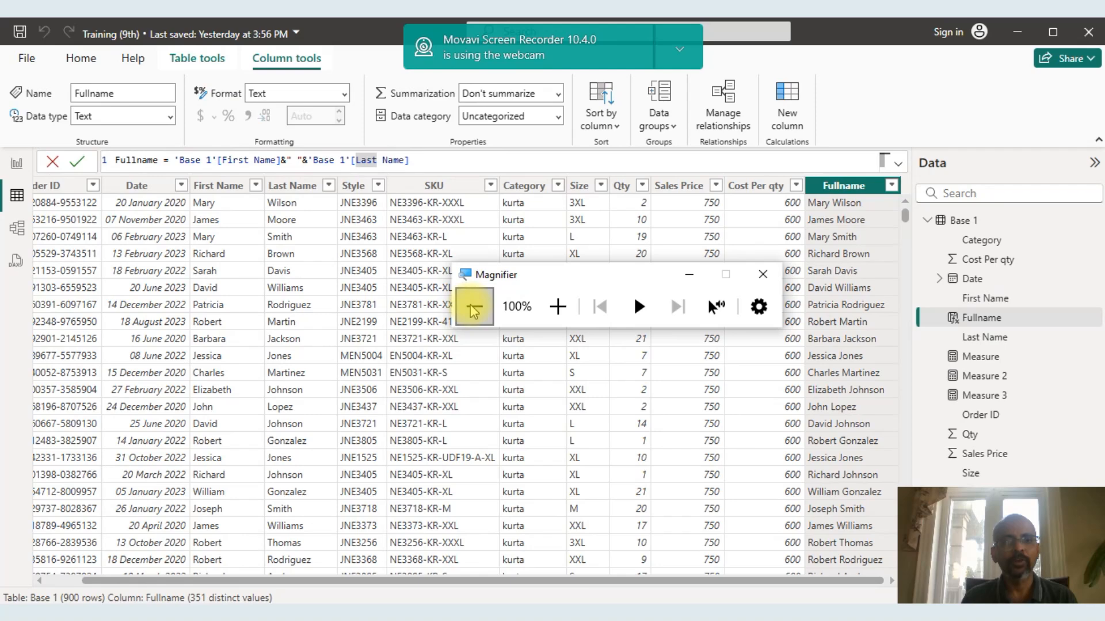
click(763, 274)
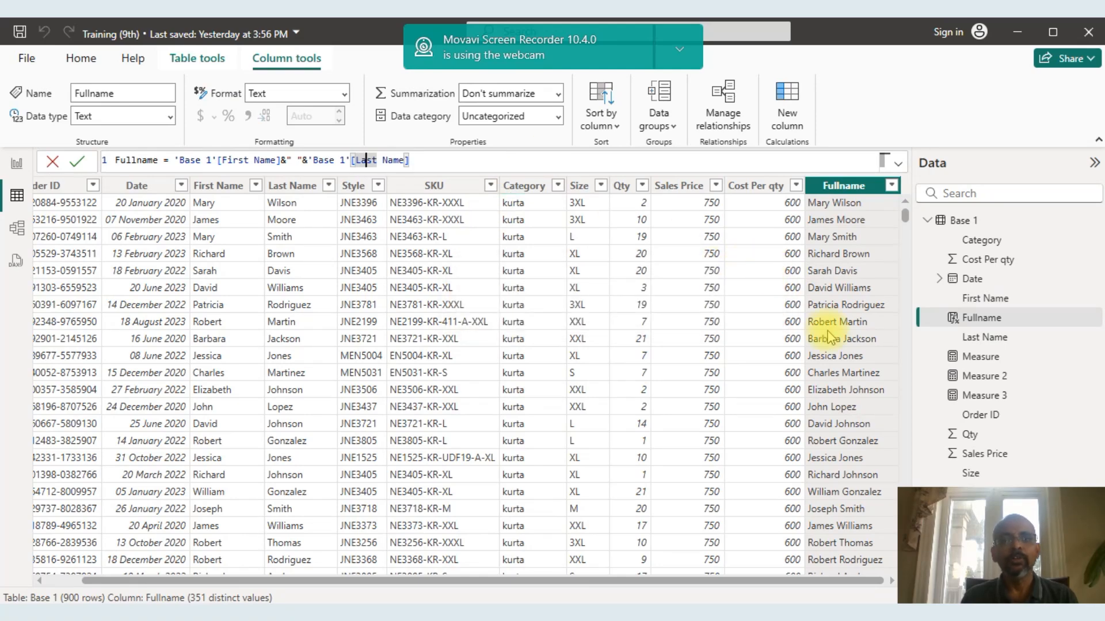
click(837, 242)
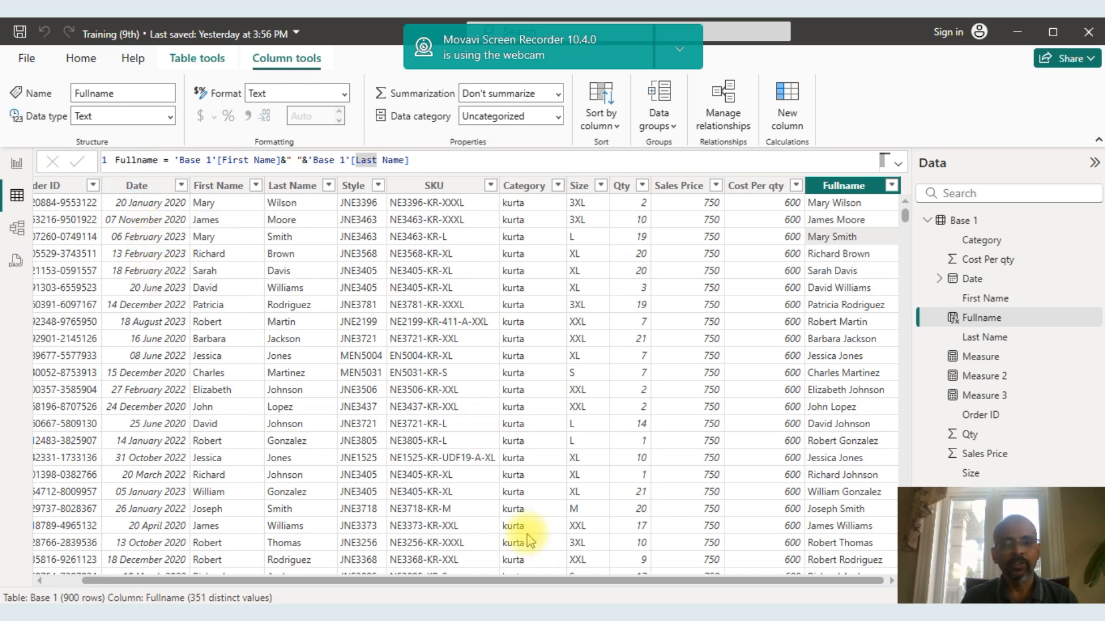
Add another calculated column to the Base 1 table and name it Month.
right_click(831, 189)
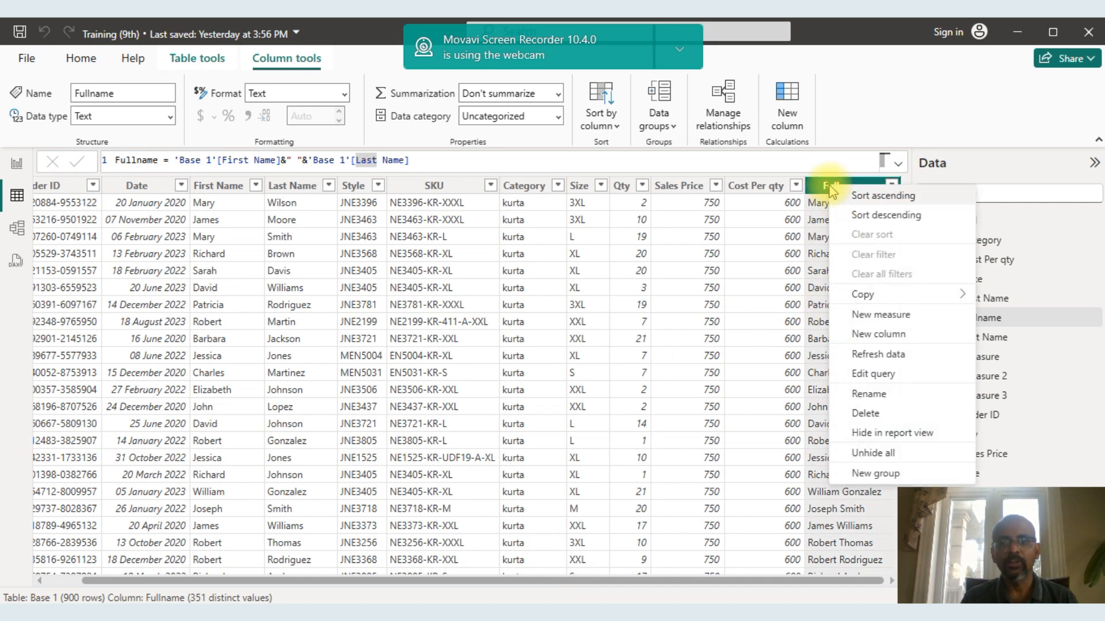
click(904, 336)
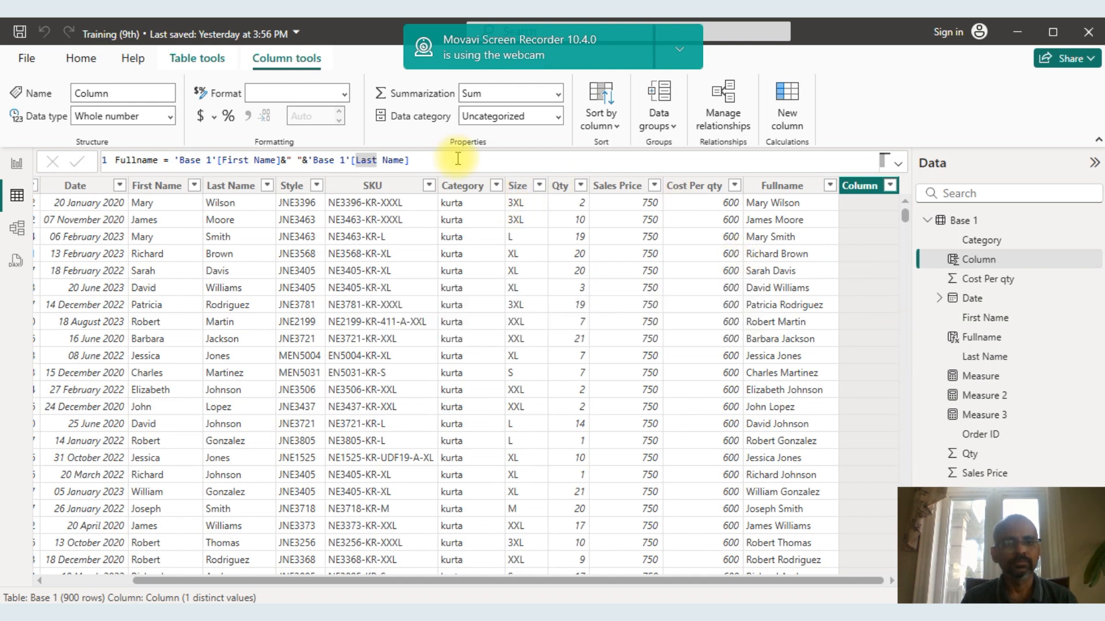
click(147, 160)
key(BackSpace)
key(BackSpace)
key(BackSpace)
key(BackSpace)
key(BackSpace)
key(BackSpace)
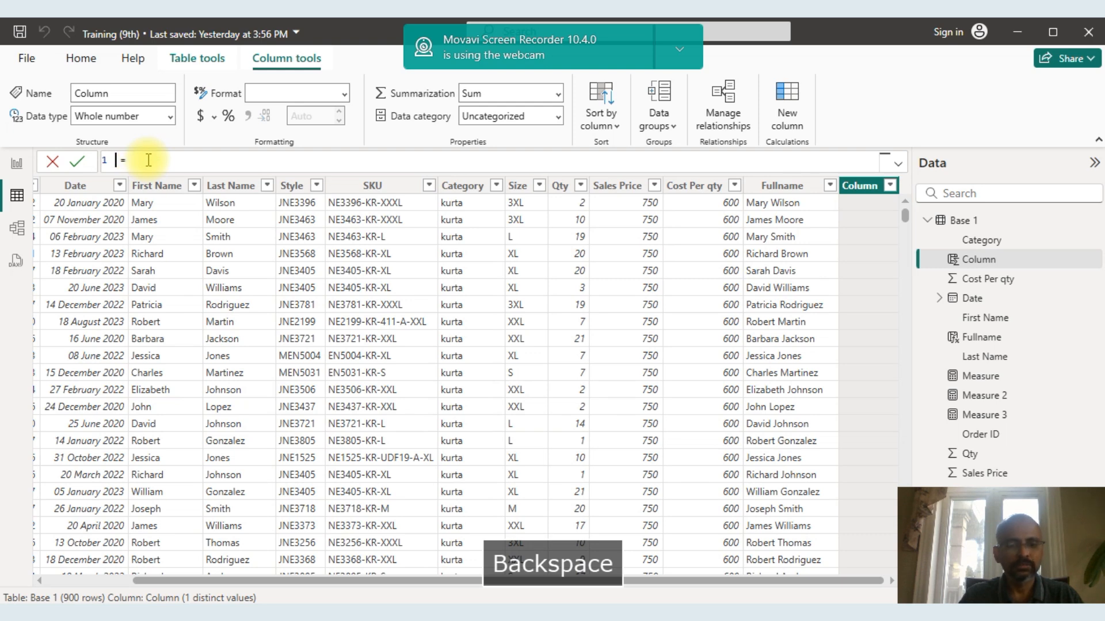
key(Caps_Lock)
text(Month)
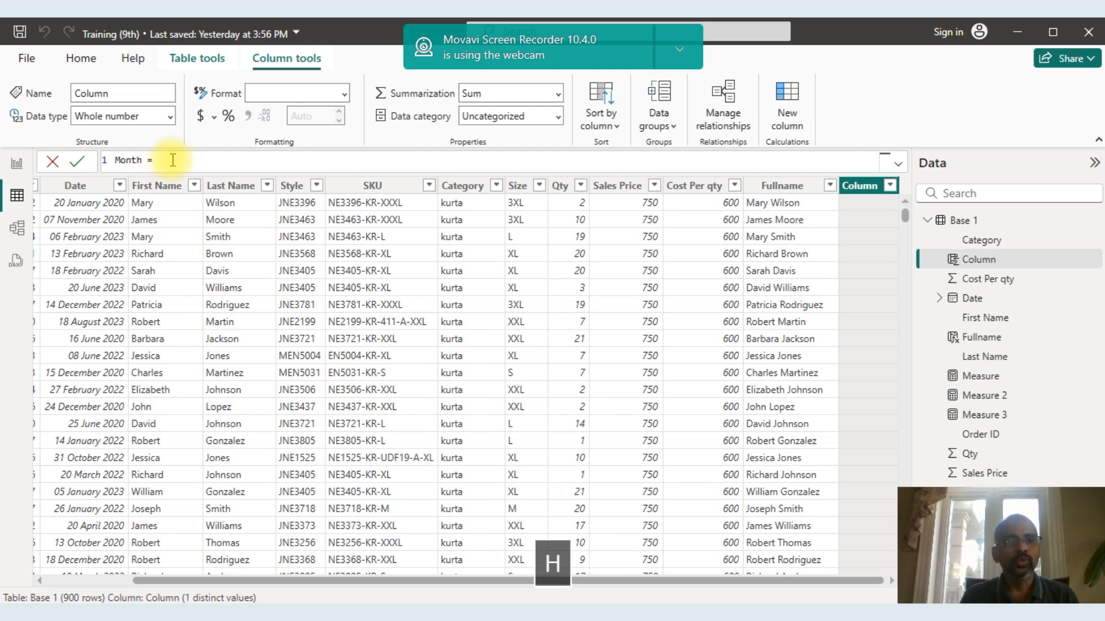
Begin the Month column's formula with the FORMAT function.
click(180, 162)
text(FORMA)
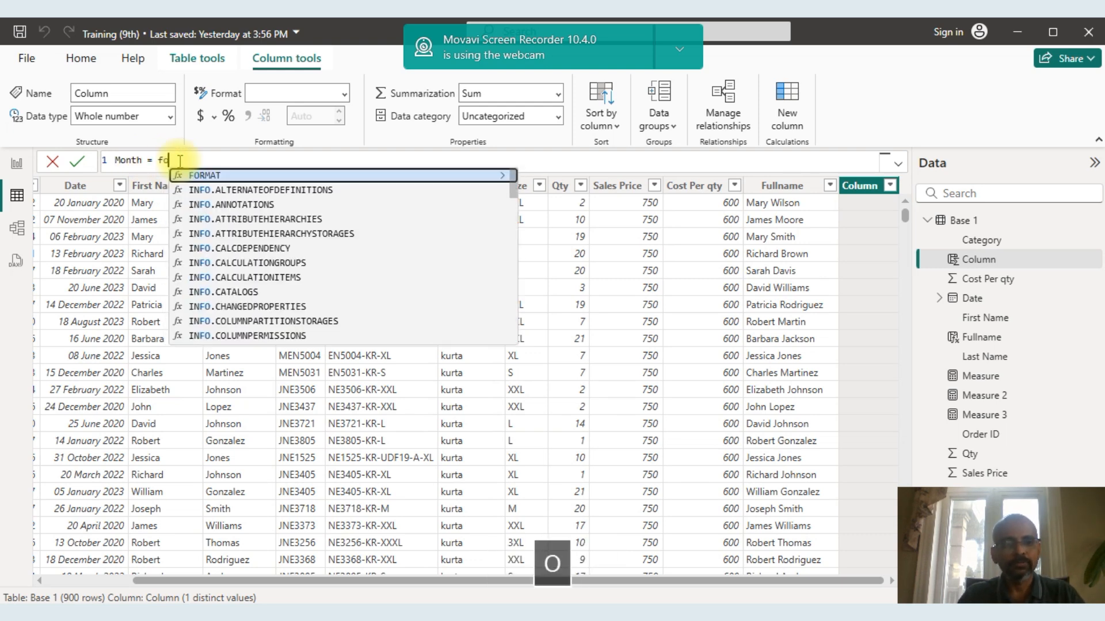
key(Tab)
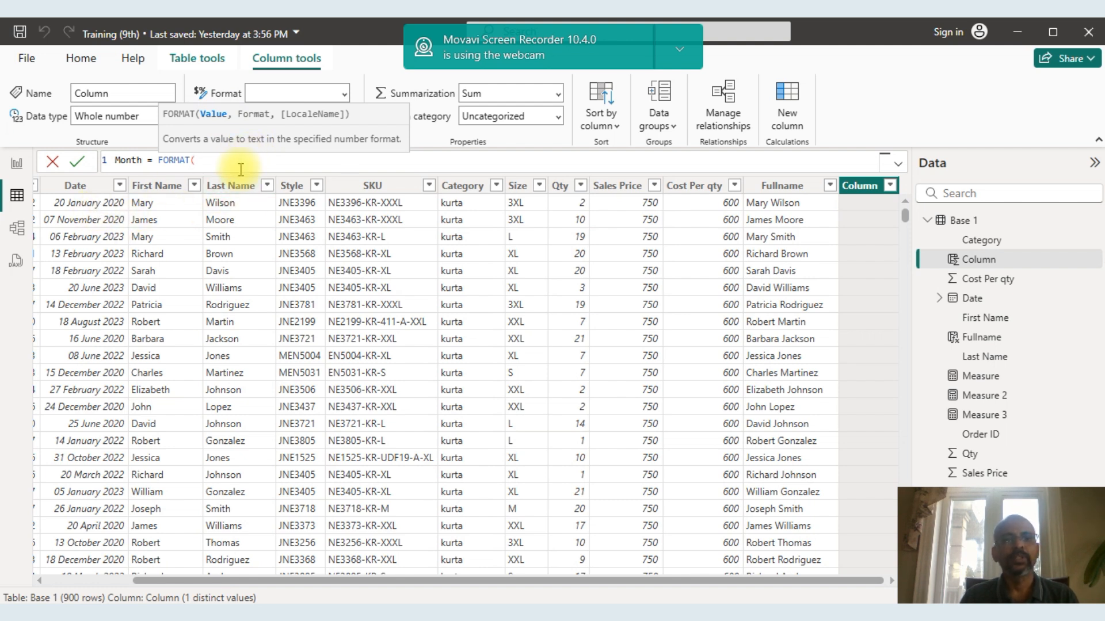
text(ate)
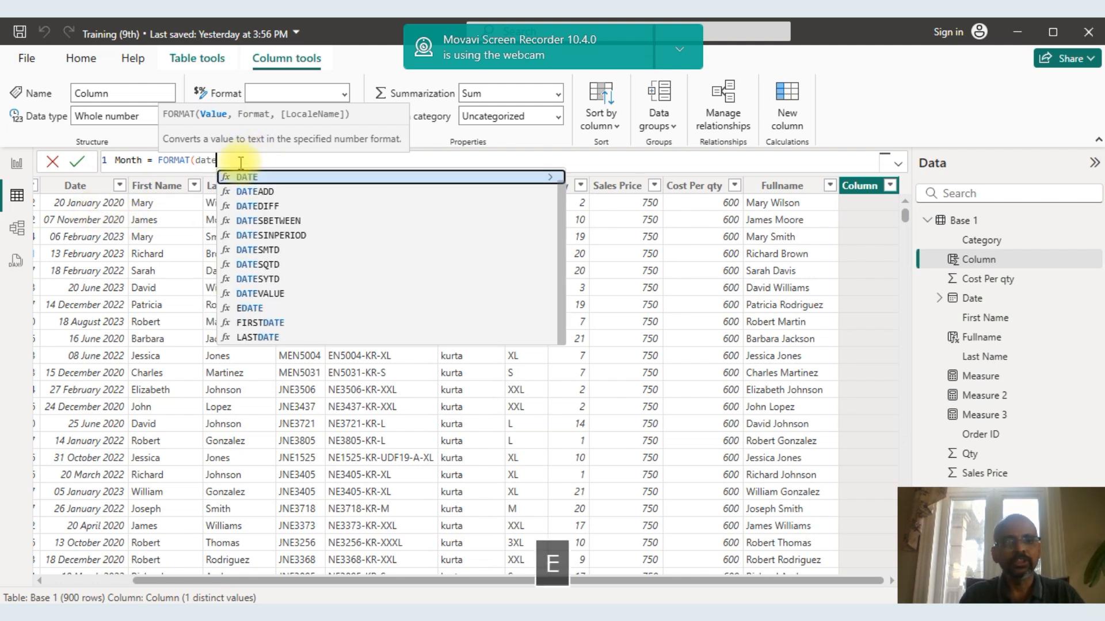
key(BackSpace)
key(BackSpace)
key(BackSpace)
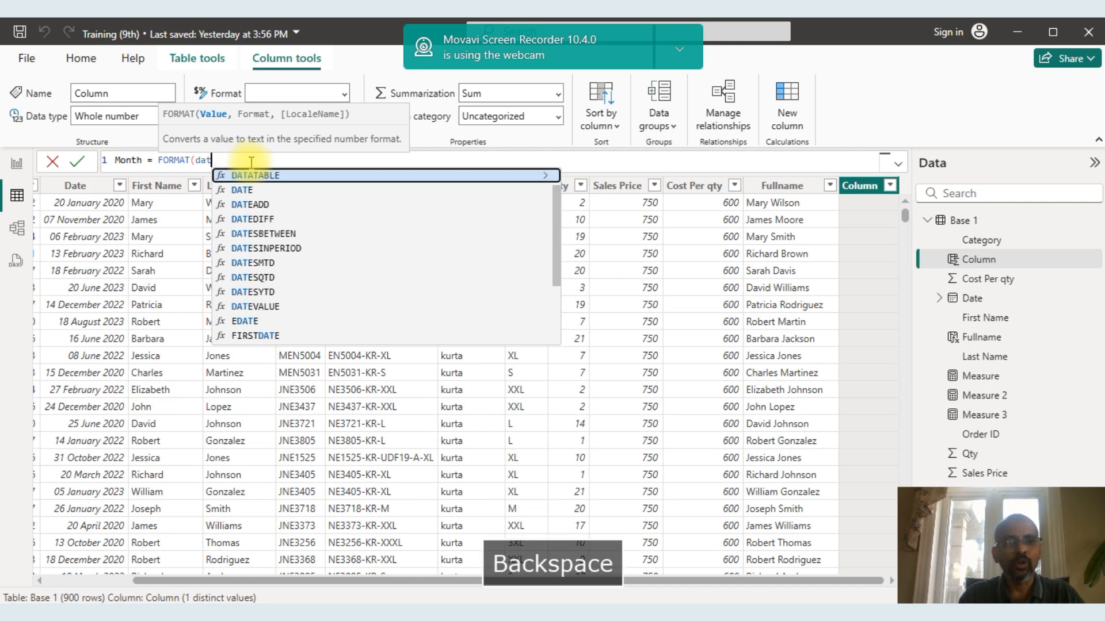
key(BackSpace)
text(calc)
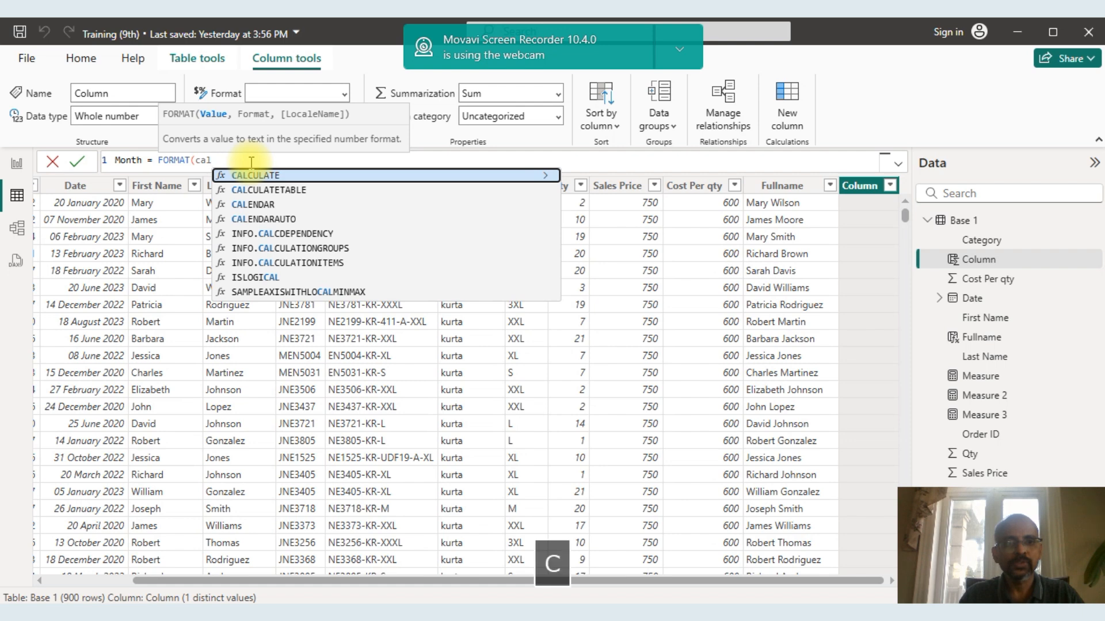
key(BackSpace)
key(BackSpace)
key(BackSpace)
key(BackSpace)
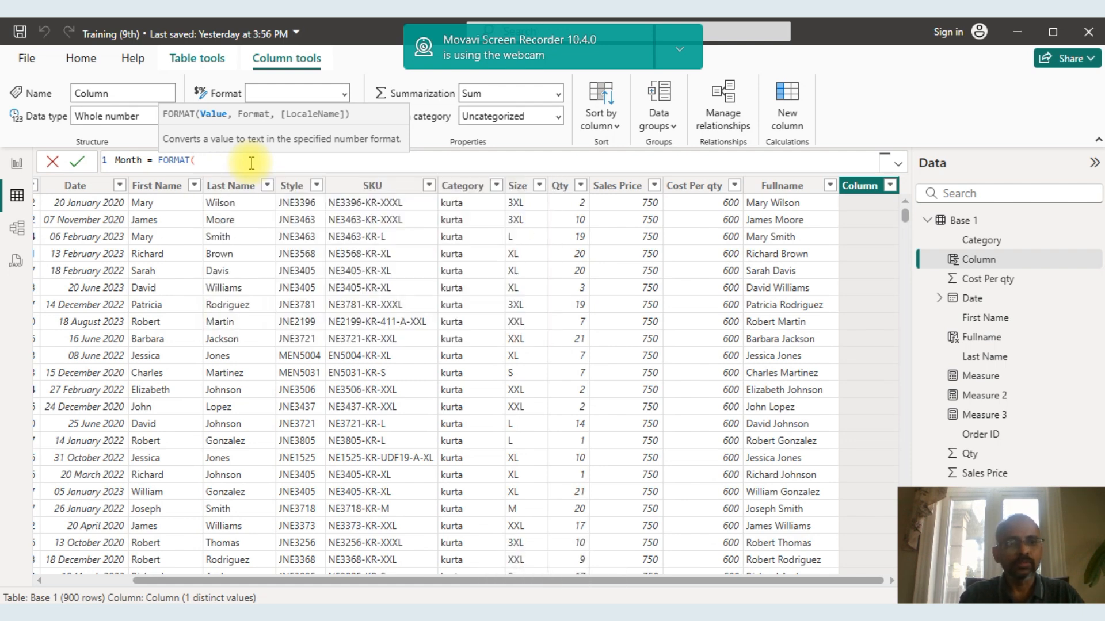
Complete the Month formula as FORMAT('Base 1'[Date],"mmmm") and commit it.
text(date)
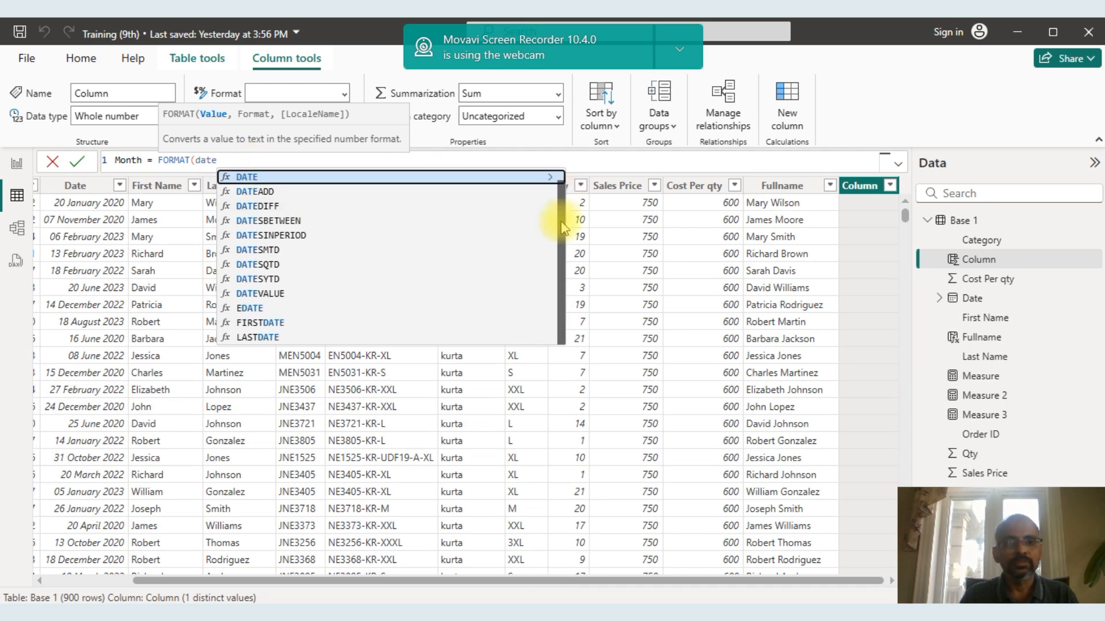
scroll(564, 282, up, 1)
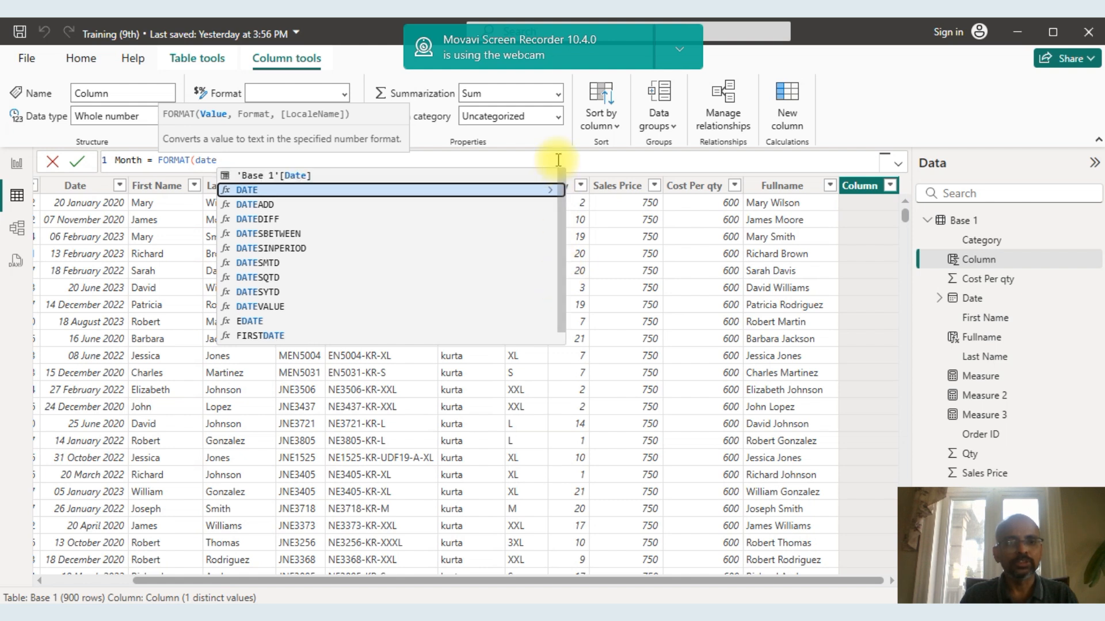
click(305, 176)
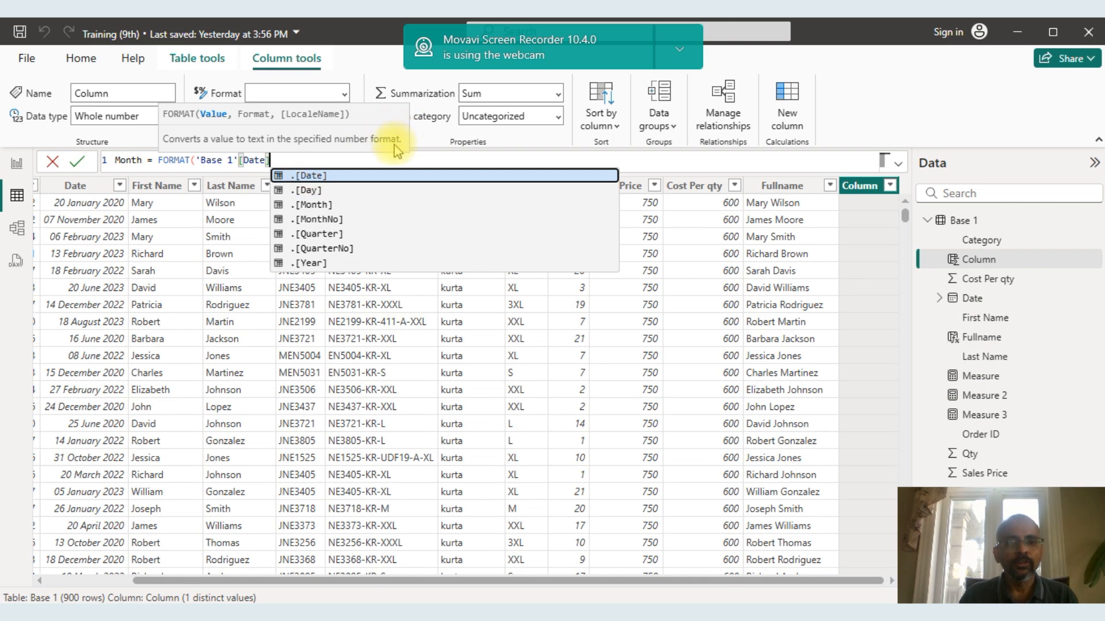
text(,)
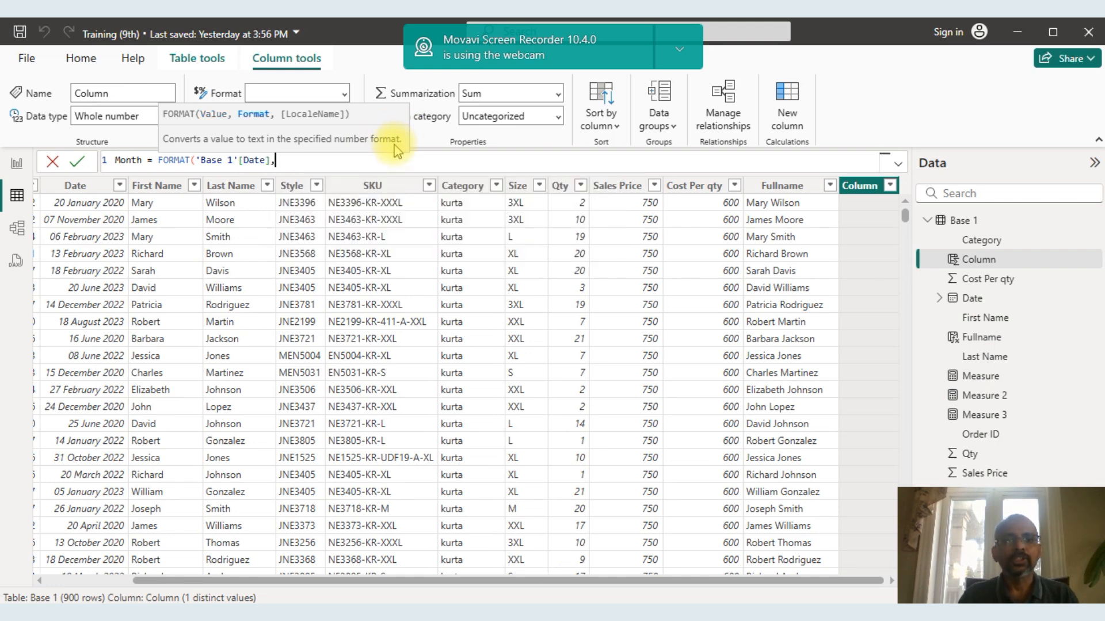
text(")
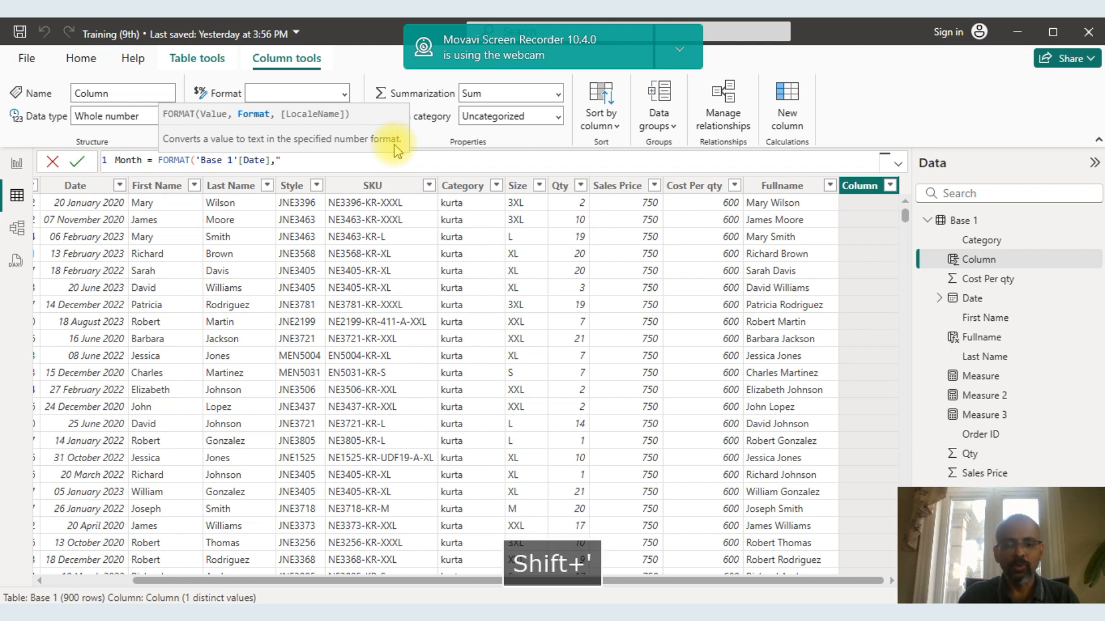
text(mmmm)
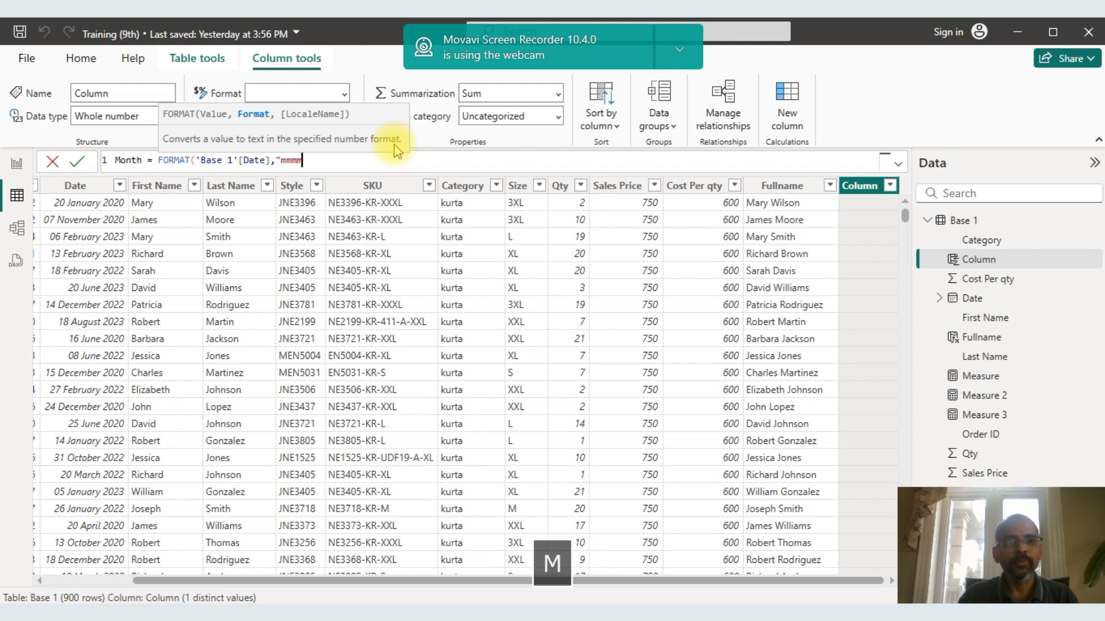
text(")
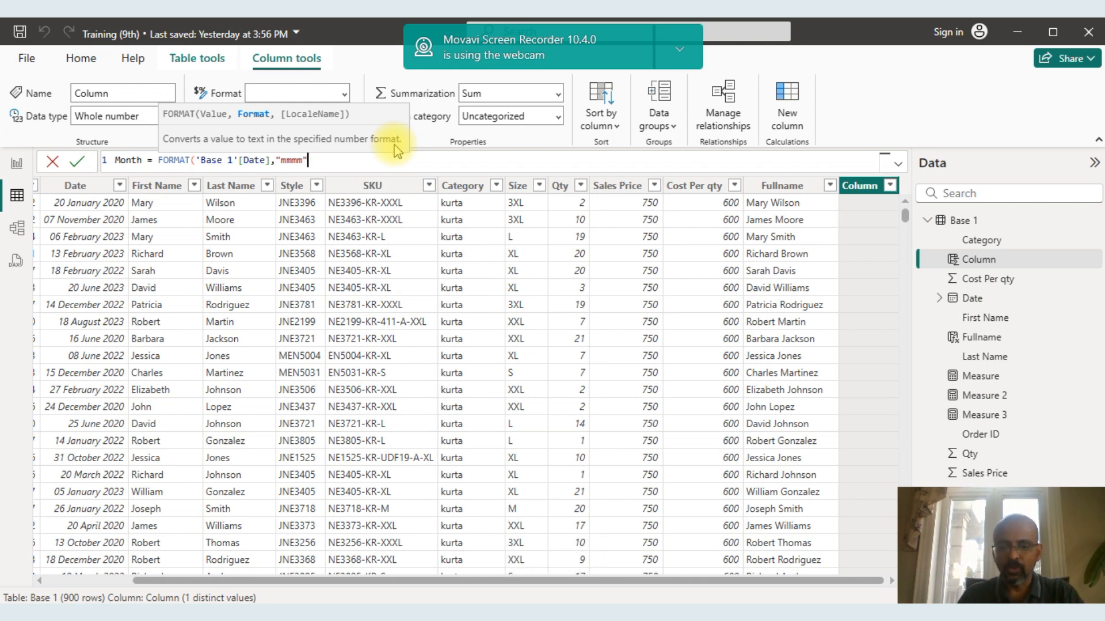
text())
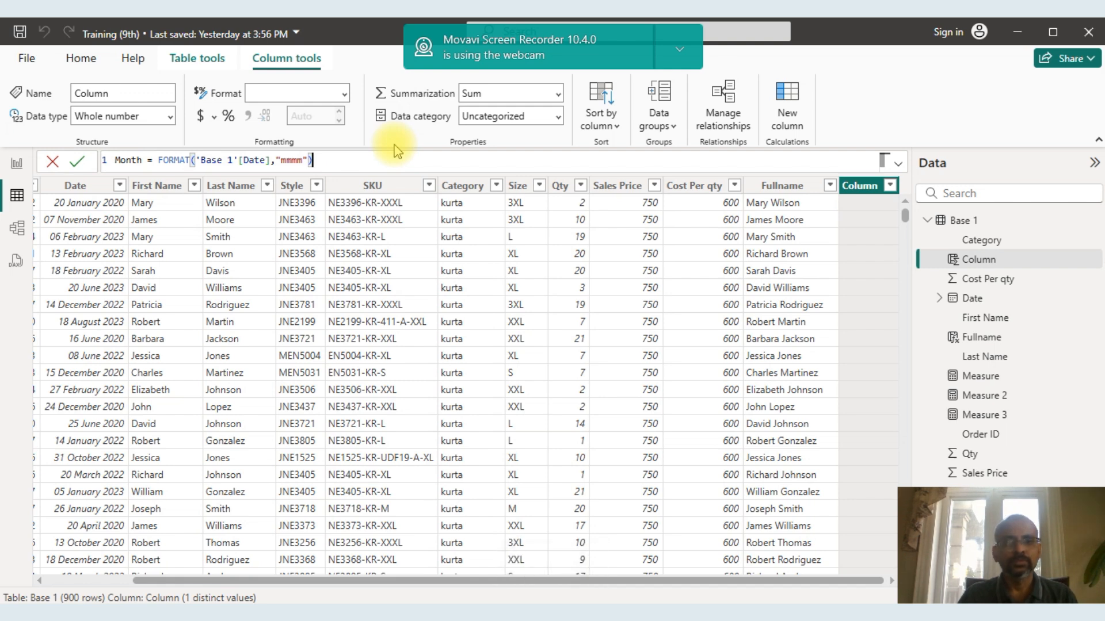
key(Return)
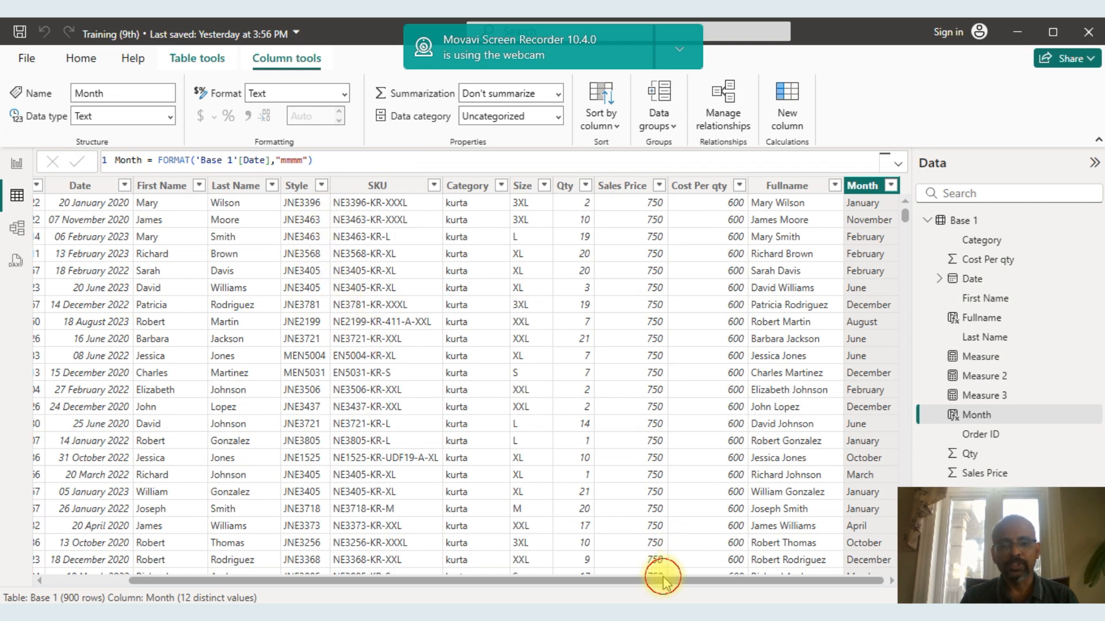
Add another calculated column to the Base 1 table and name it Total Cost.
right_click(855, 186)
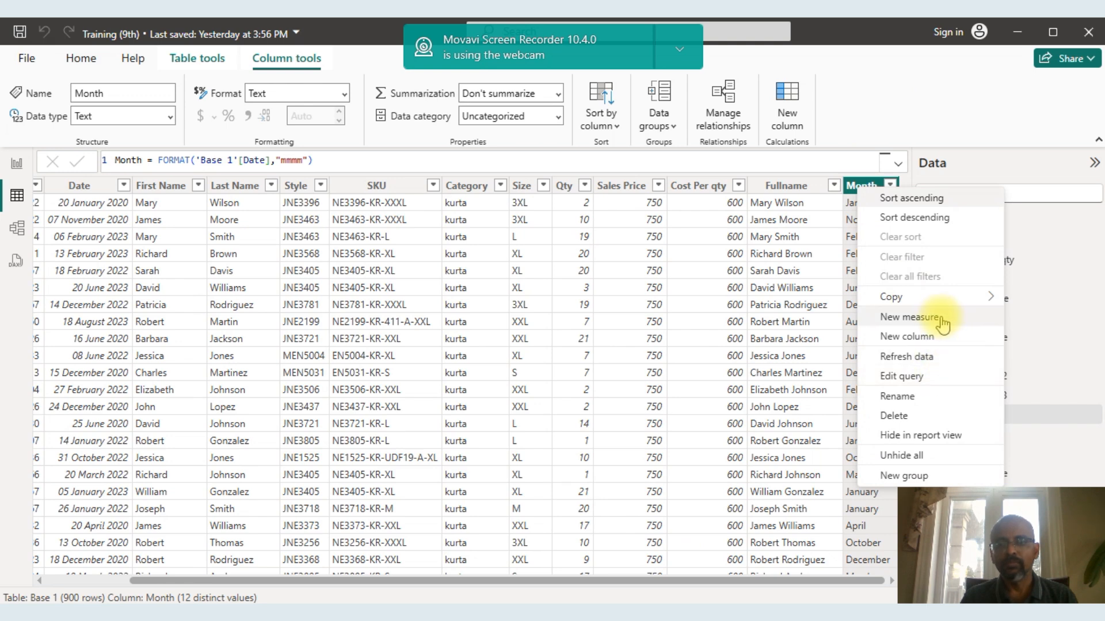
click(929, 338)
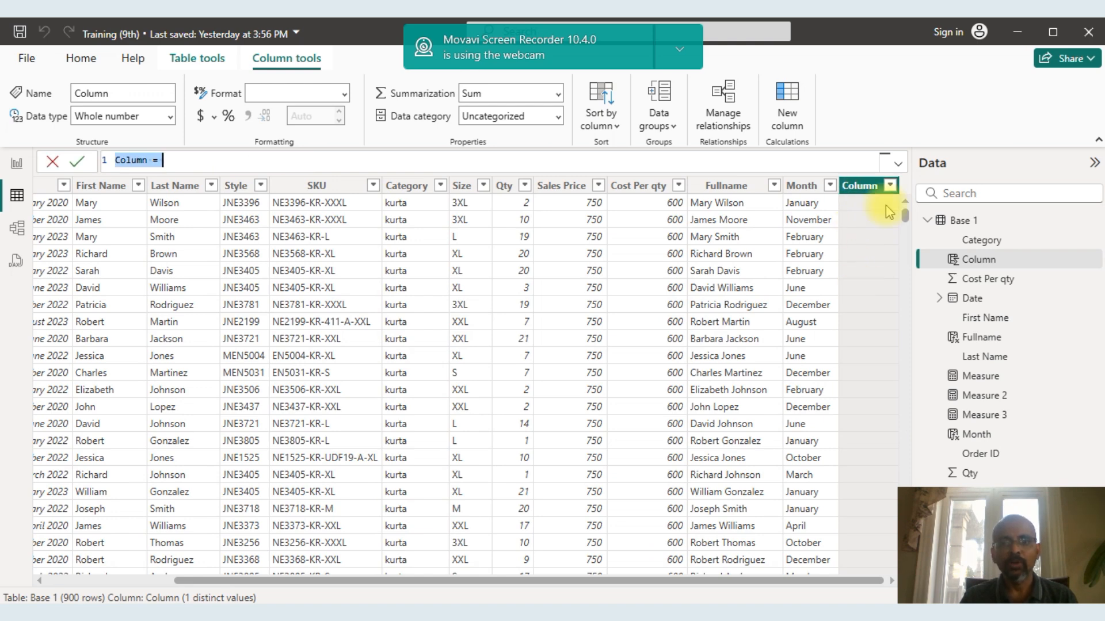
click(148, 160)
key(BackSpace)
key(BackSpace)
key(BackSpace)
key(BackSpace)
key(BackSpace)
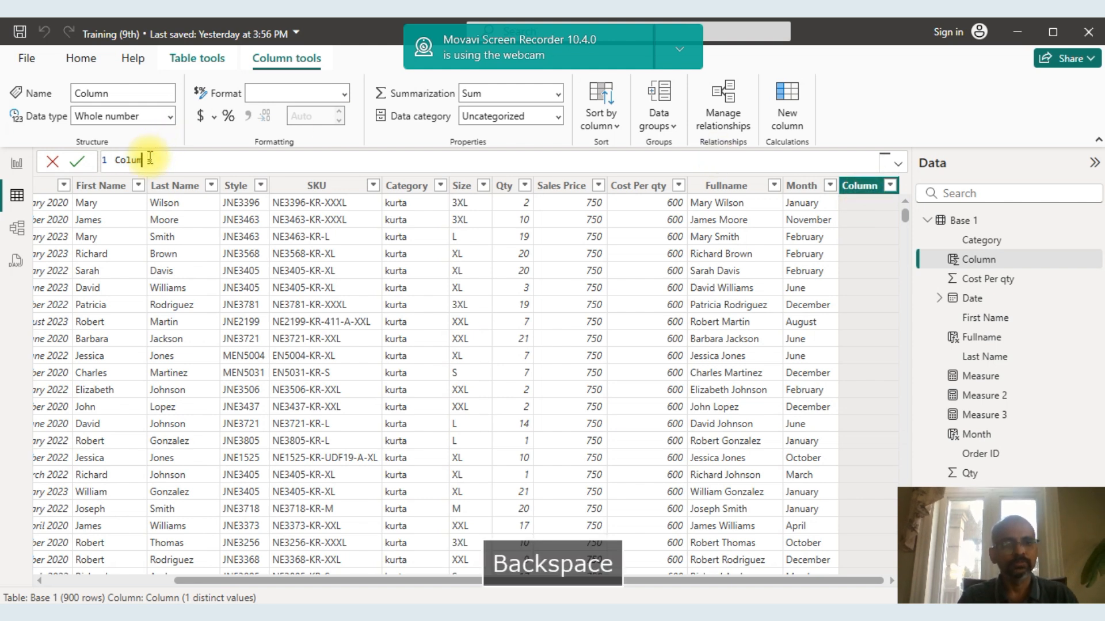
key(BackSpace)
key(Caps_Lock)
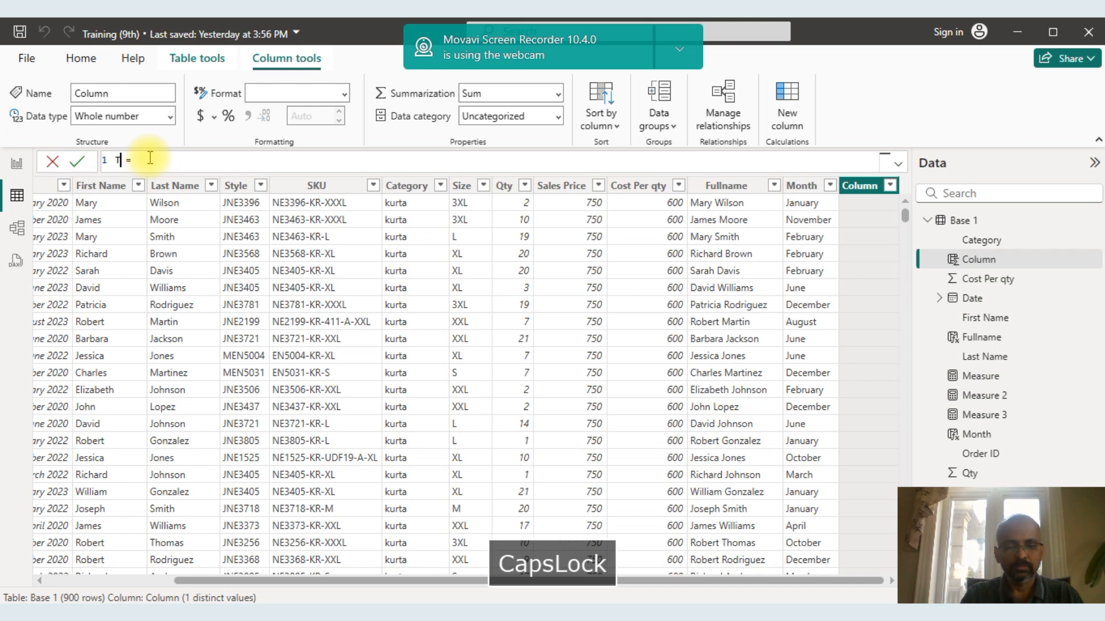
text(Total)
text( Co)
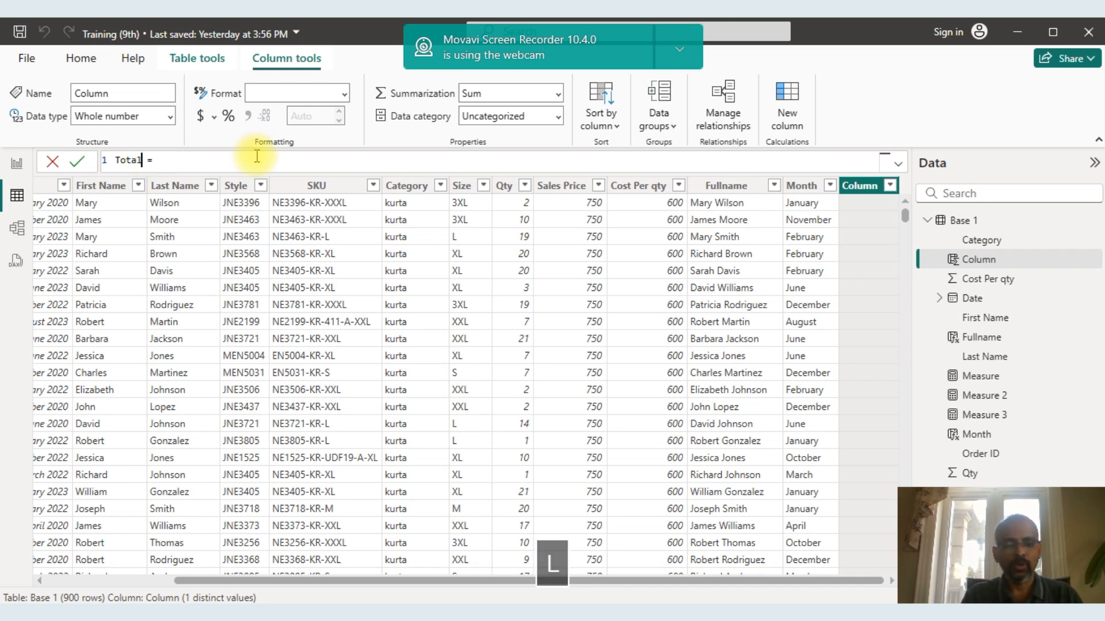
text(st)
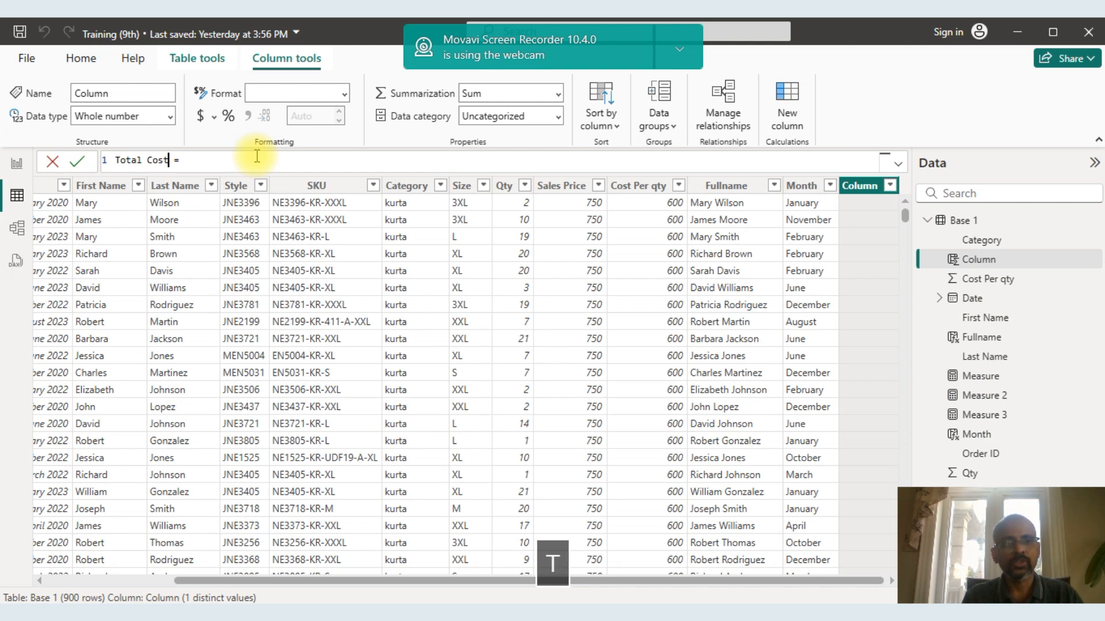
Enter 'Base 1'[Cost Per qty]*qty as the Total Cost column's formula.
click(249, 160)
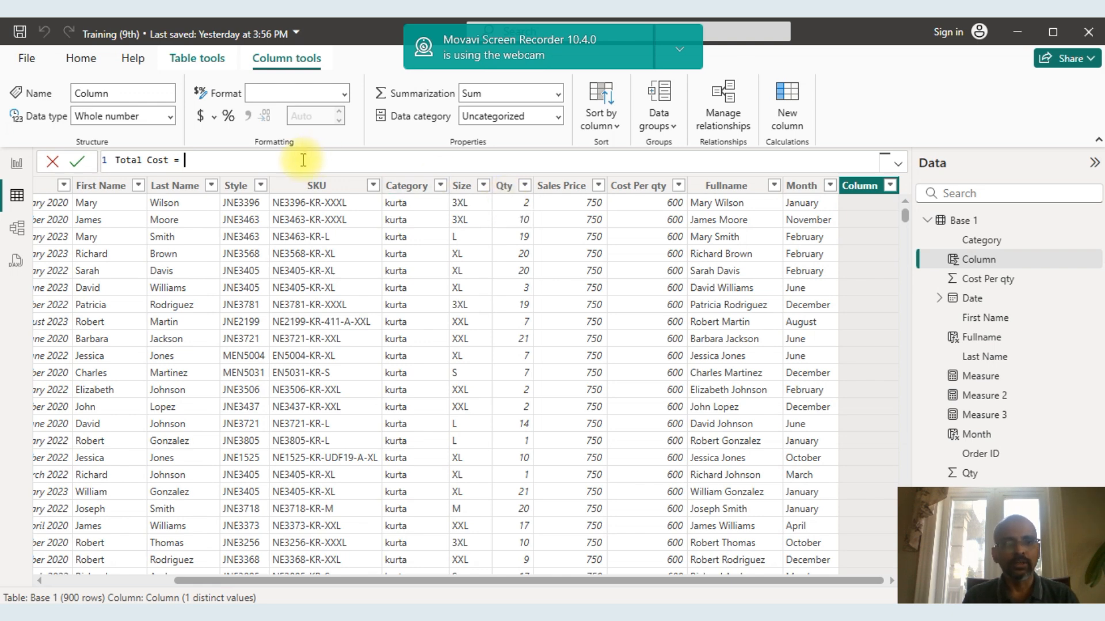
text(cost)
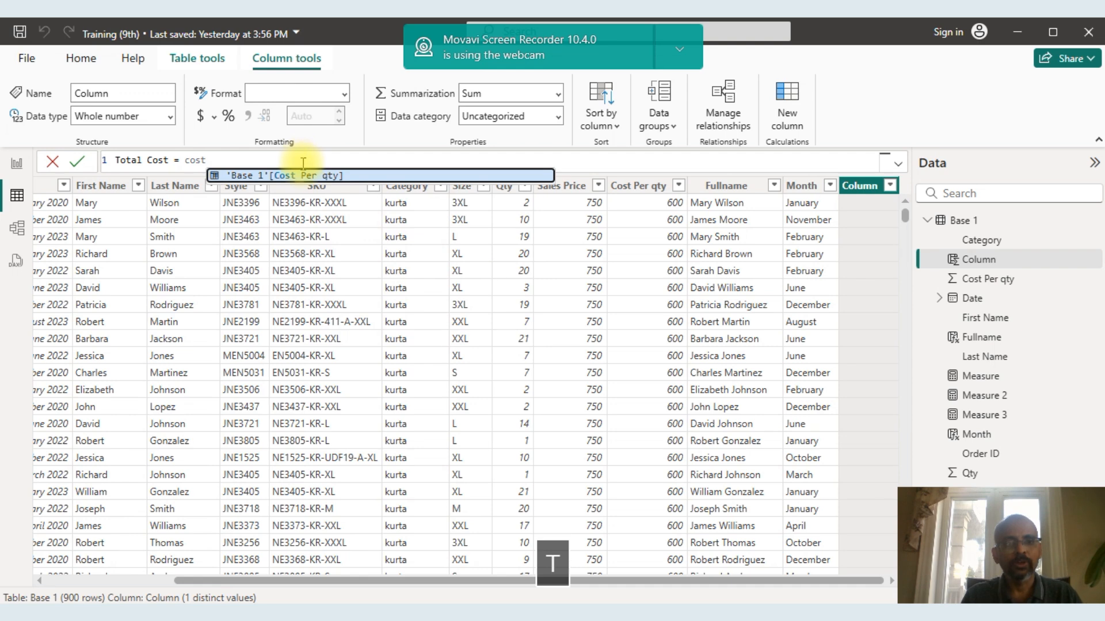
click(301, 175)
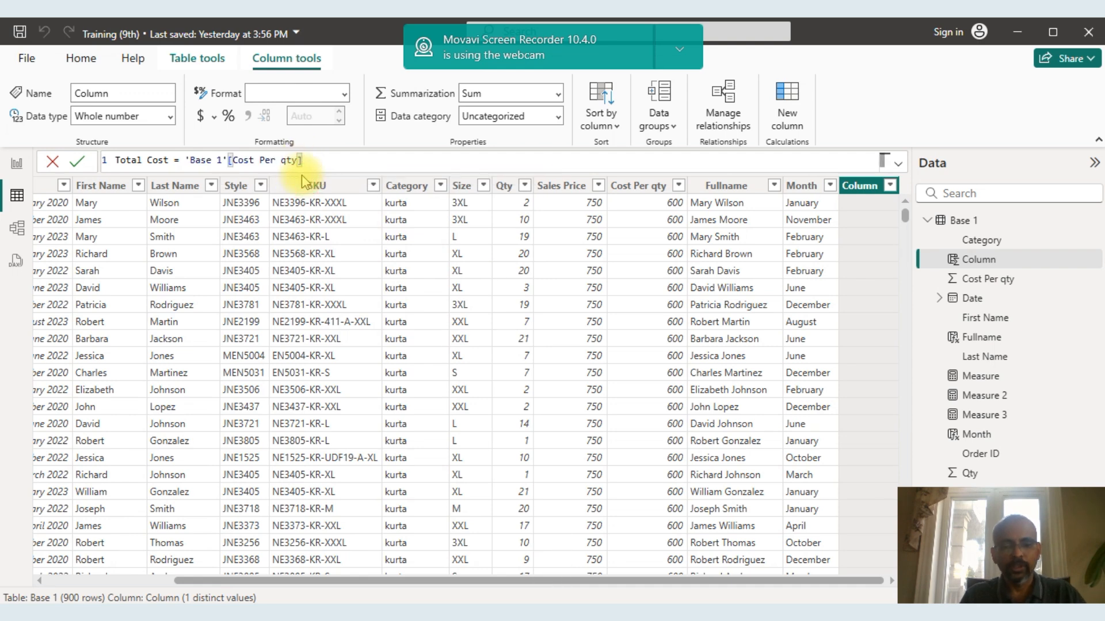
text(*)
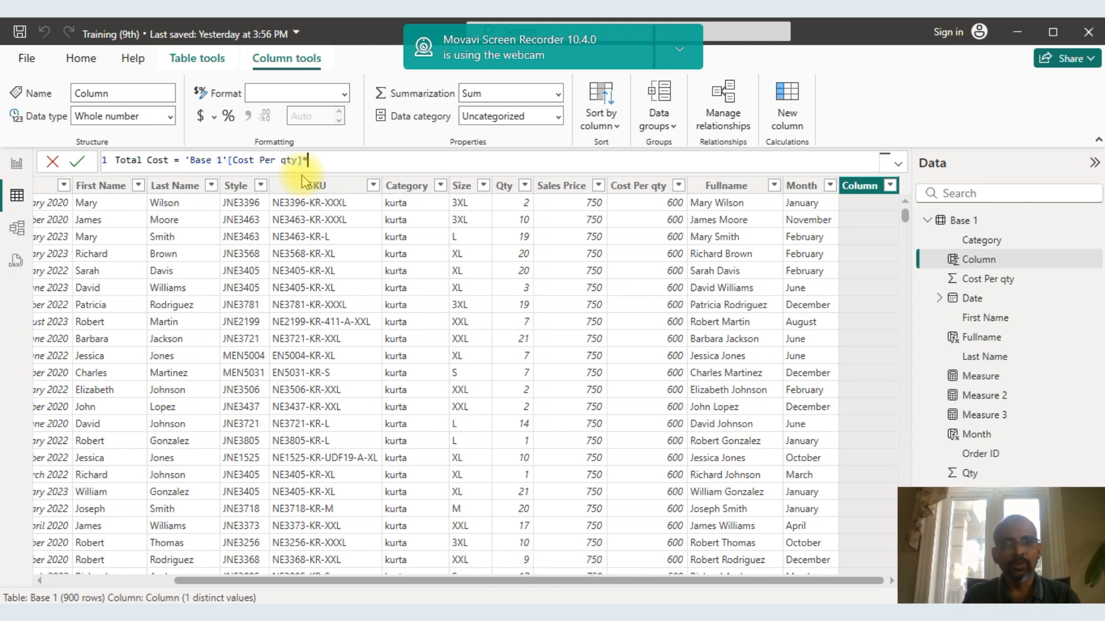
text(qty)
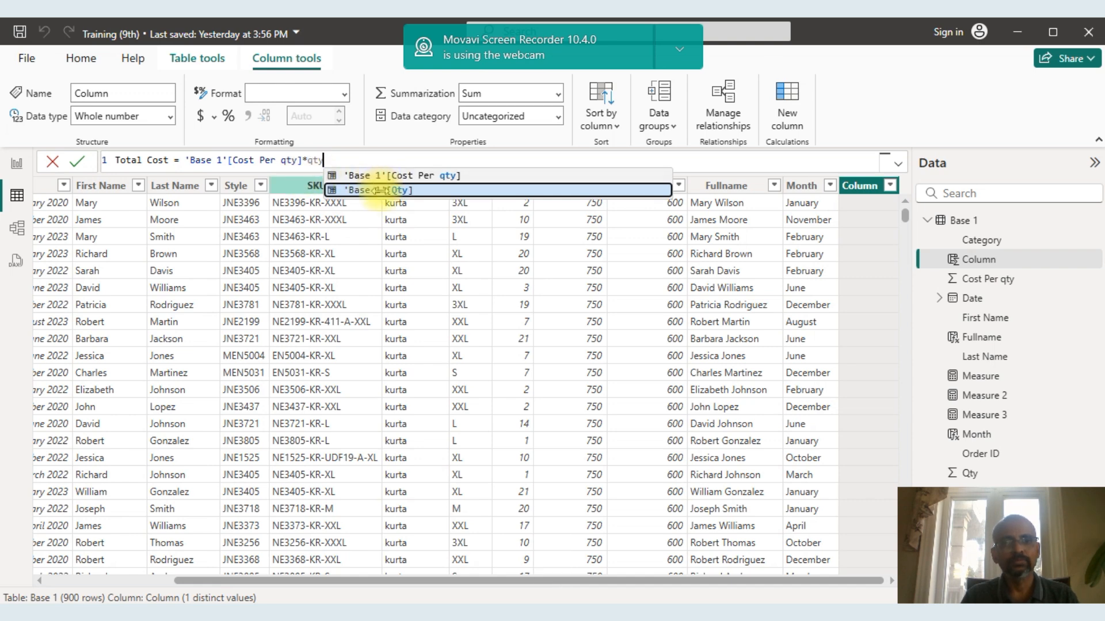
click(380, 192)
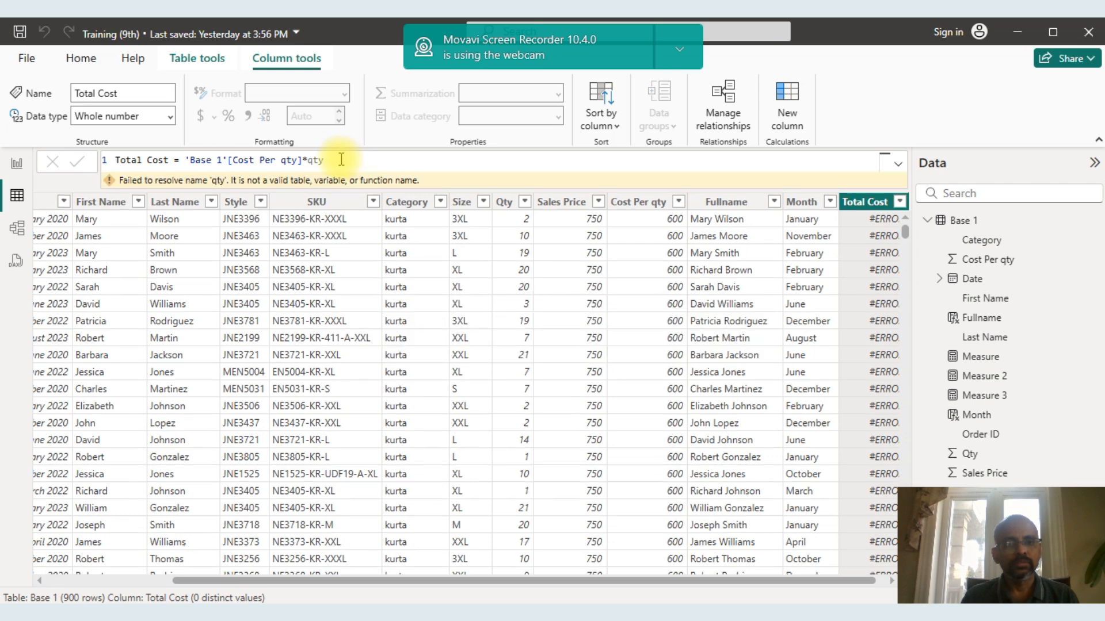
Replace qty in the Total Cost formula with the 'Base 1'[Qty] column reference and commit the formula with an extra line.
click(339, 162)
key(BackSpace)
key(BackSpace)
key(BackSpace)
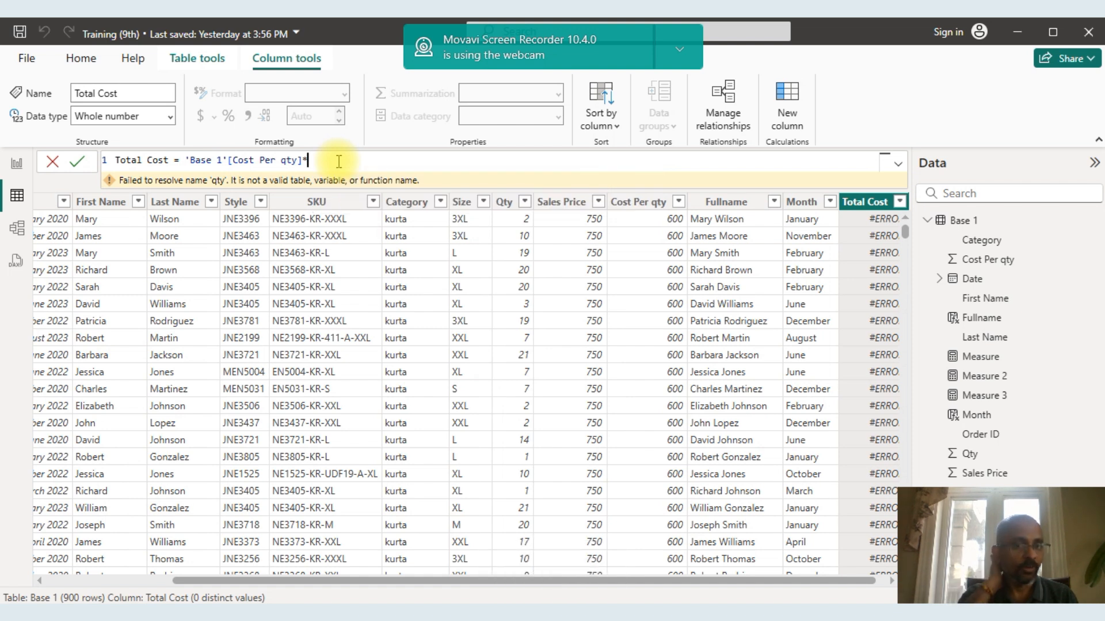
text(qty)
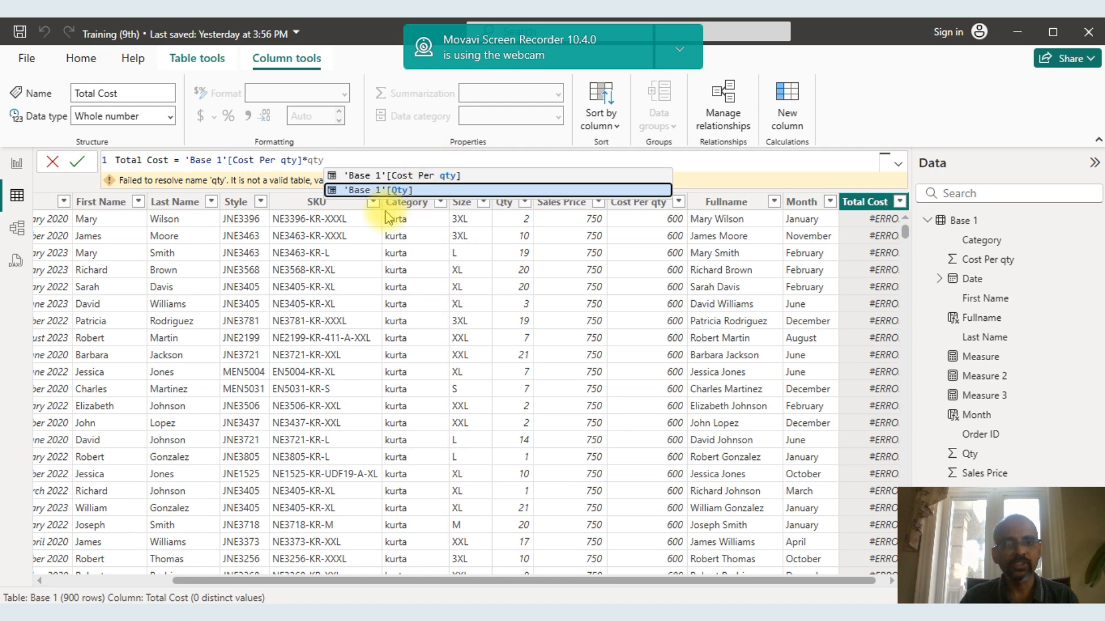
click(361, 190)
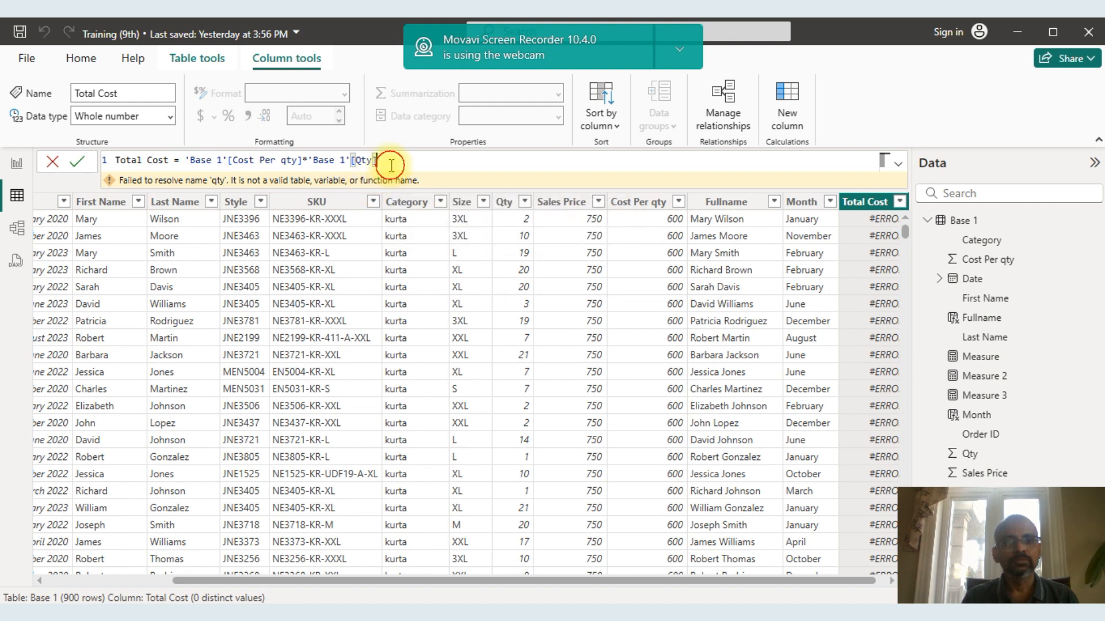
key(shift+Return)
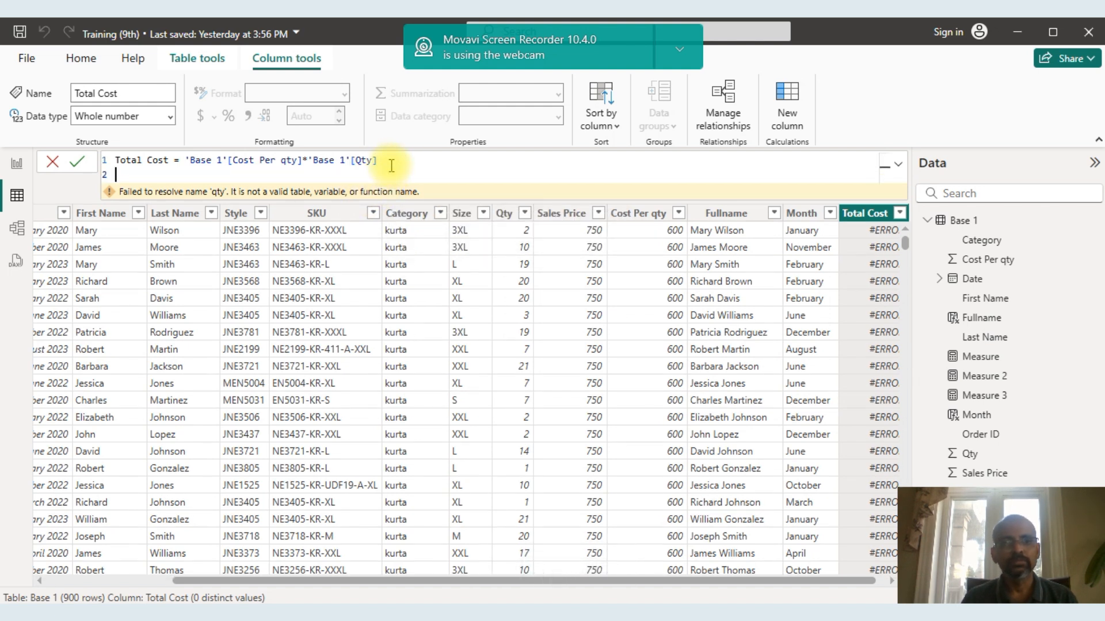
key(Return)
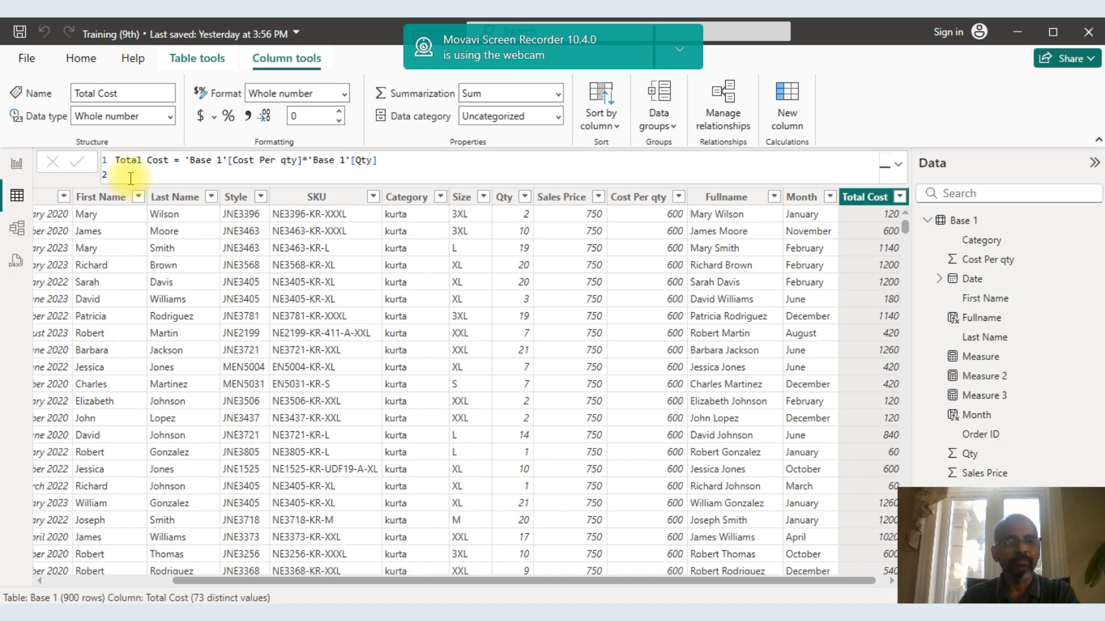
Add three more blank lines below the Total Cost formula and return to the end of its first line.
key(shift+Return)
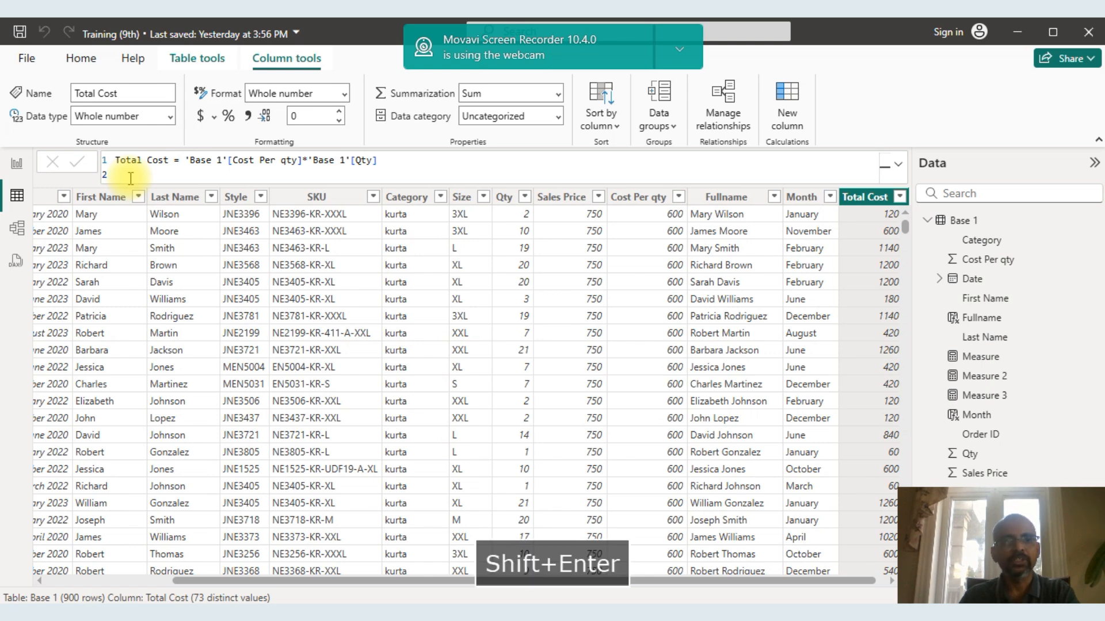
click(130, 178)
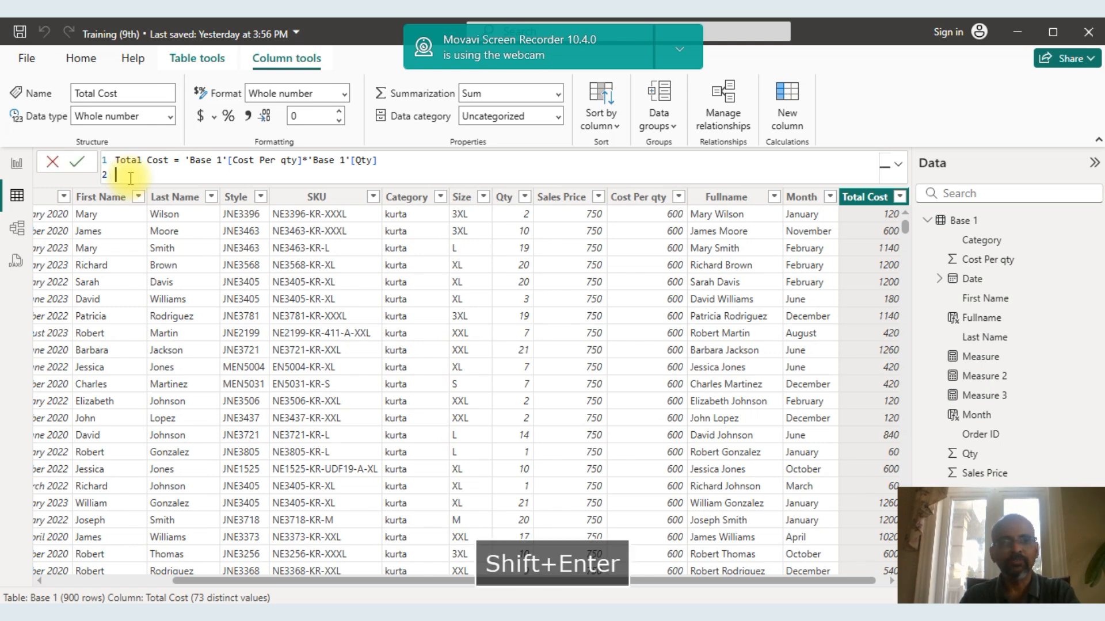
key(shift+Return)
key(shift+Return)
key(shift+Return)
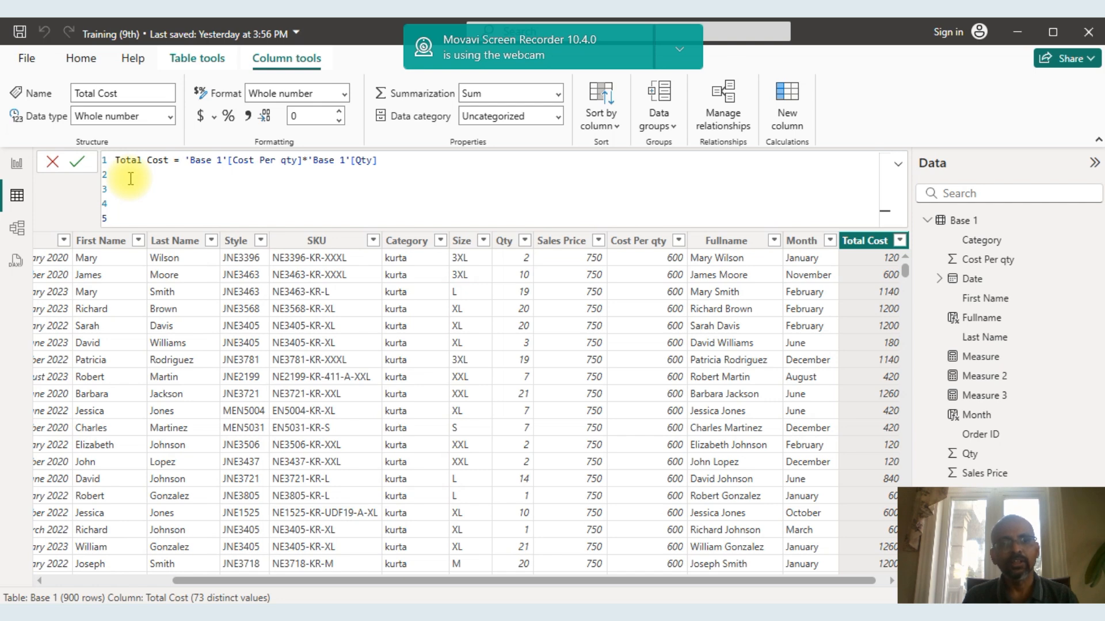
click(380, 161)
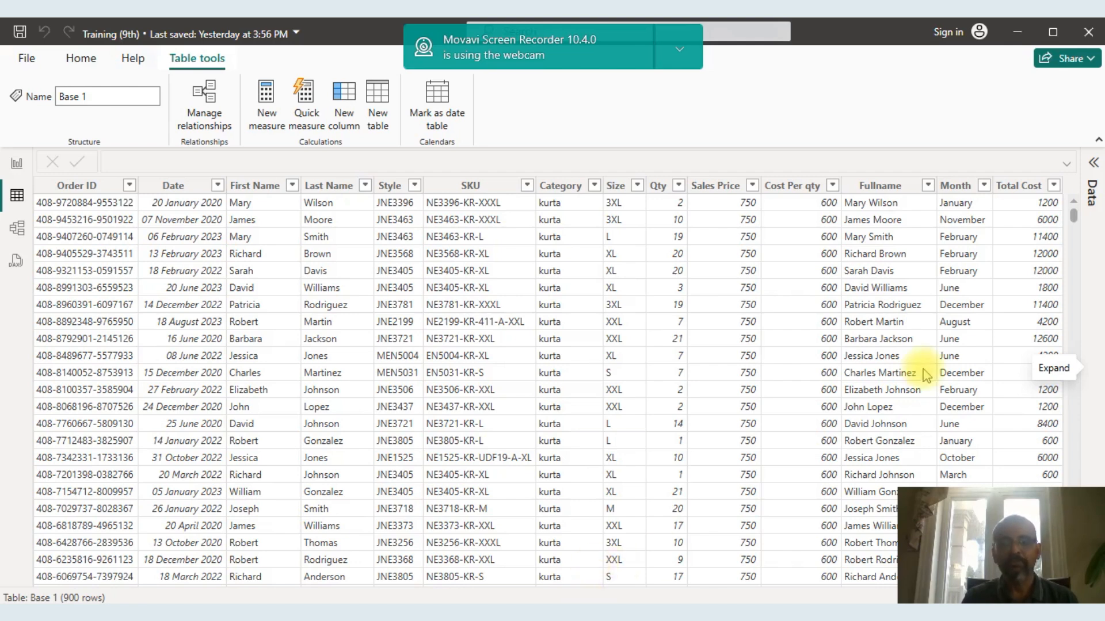
Add another calculated column to the Base 1 table and name it Incentive.
right_click(1017, 190)
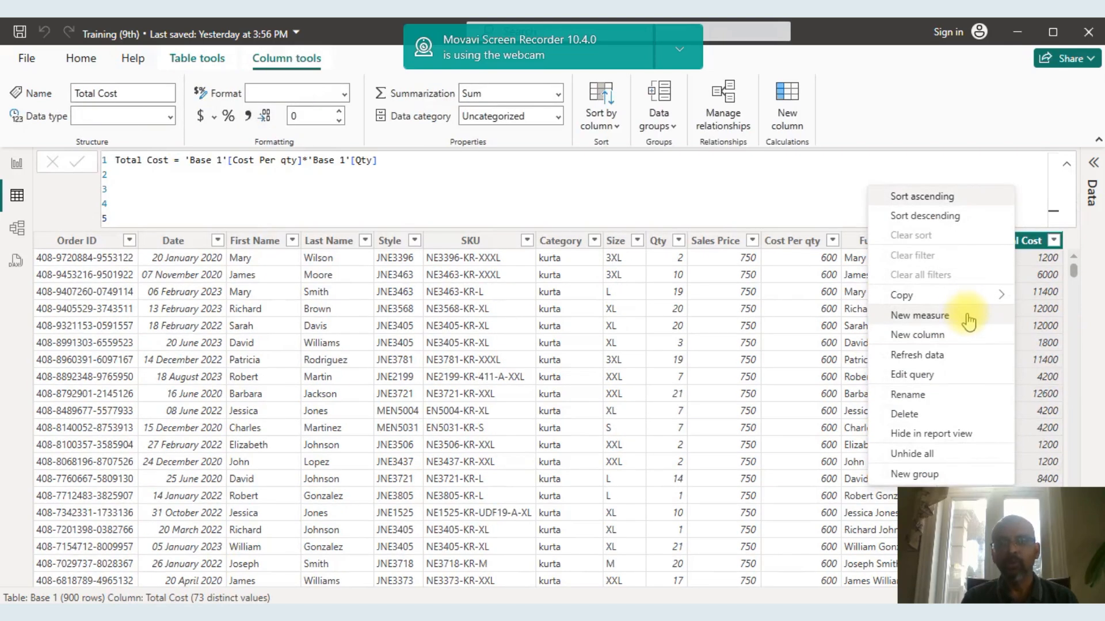
click(940, 337)
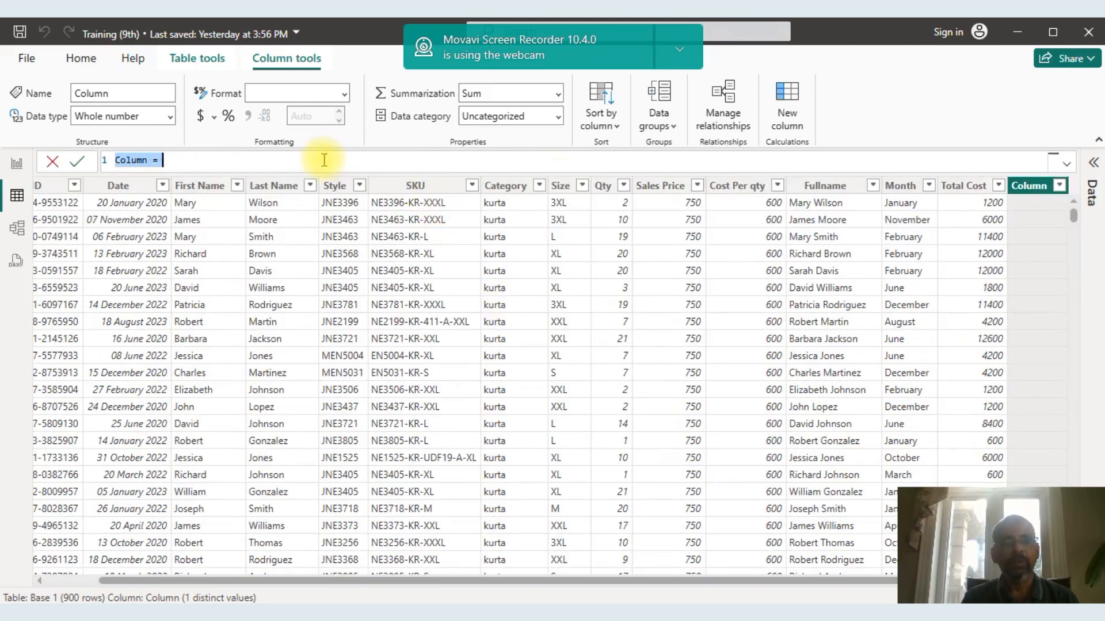
click(148, 160)
key(BackSpace)
key(BackSpace)
key(BackSpace)
key(BackSpace)
key(BackSpace)
key(BackSpace)
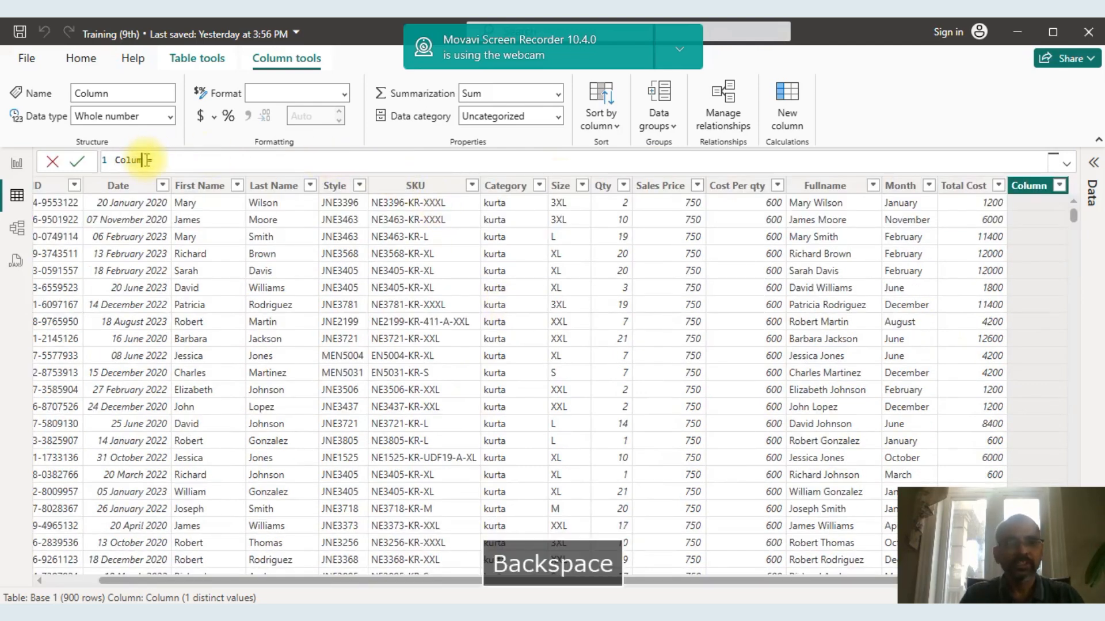
key(Caps_Lock)
text(Incentive)
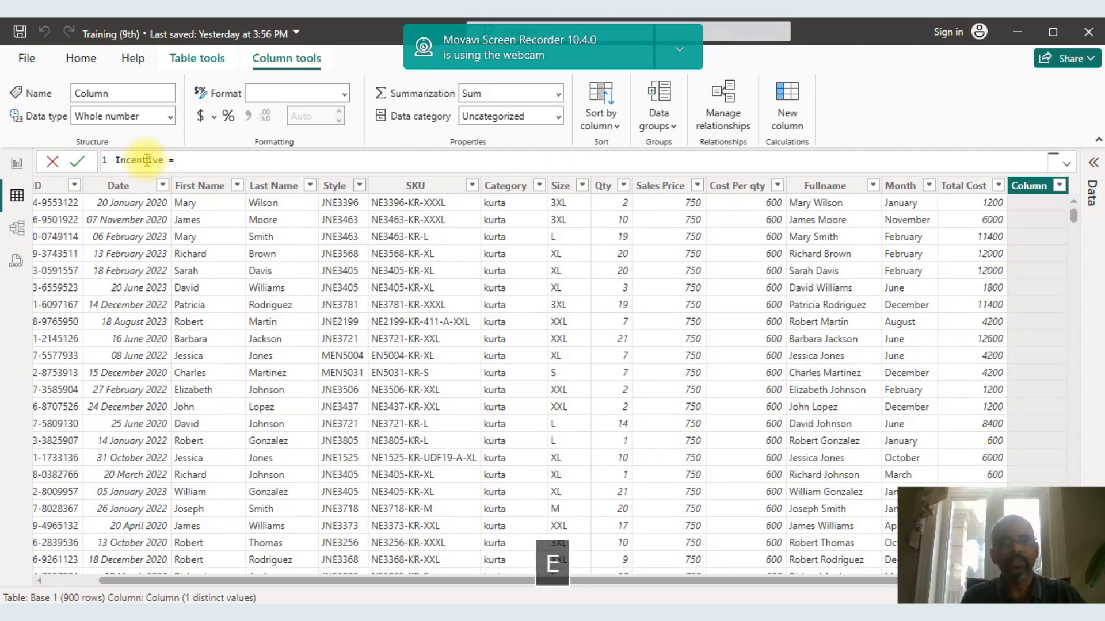
Start the Incentive formula with an IF function that tests whether 'Base 1'[Qty] is greater than 20.
click(185, 162)
text(if()
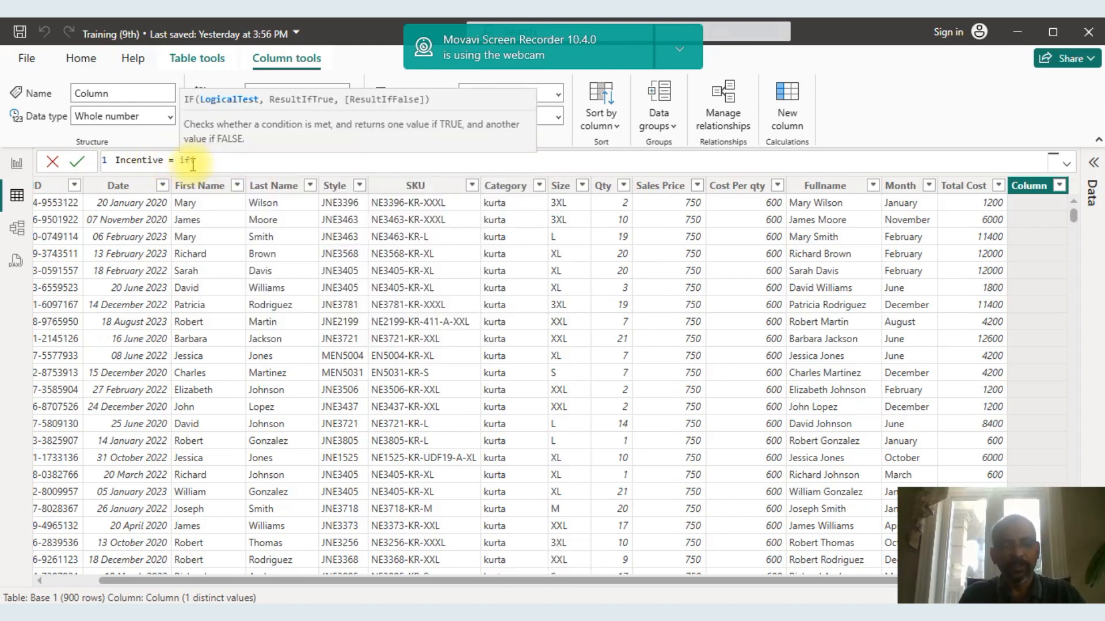
text(qty)
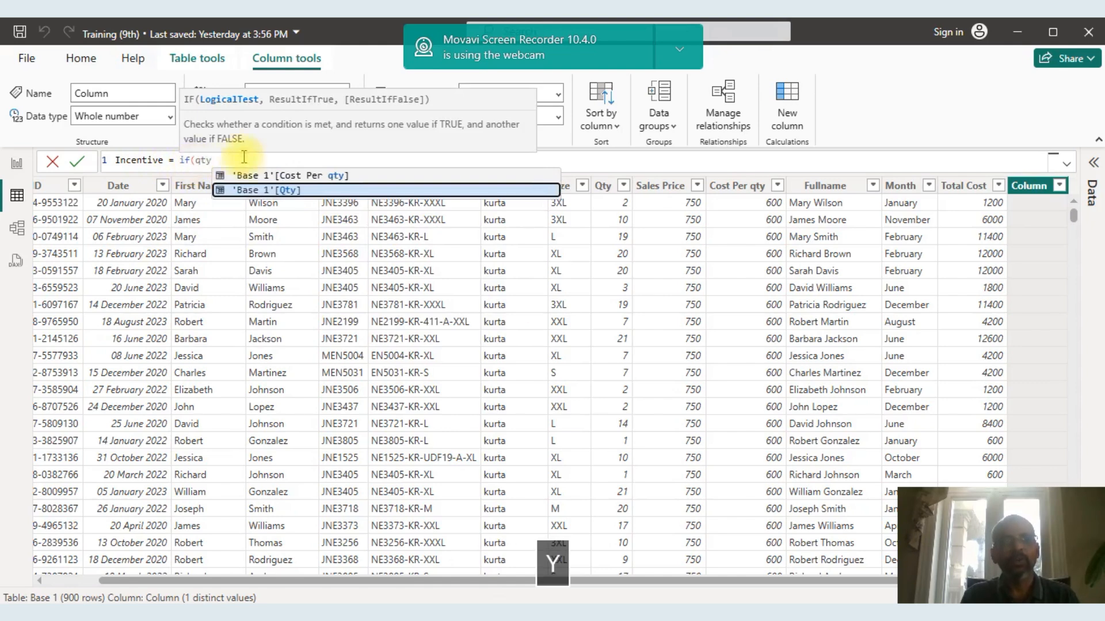
click(275, 189)
text(>)
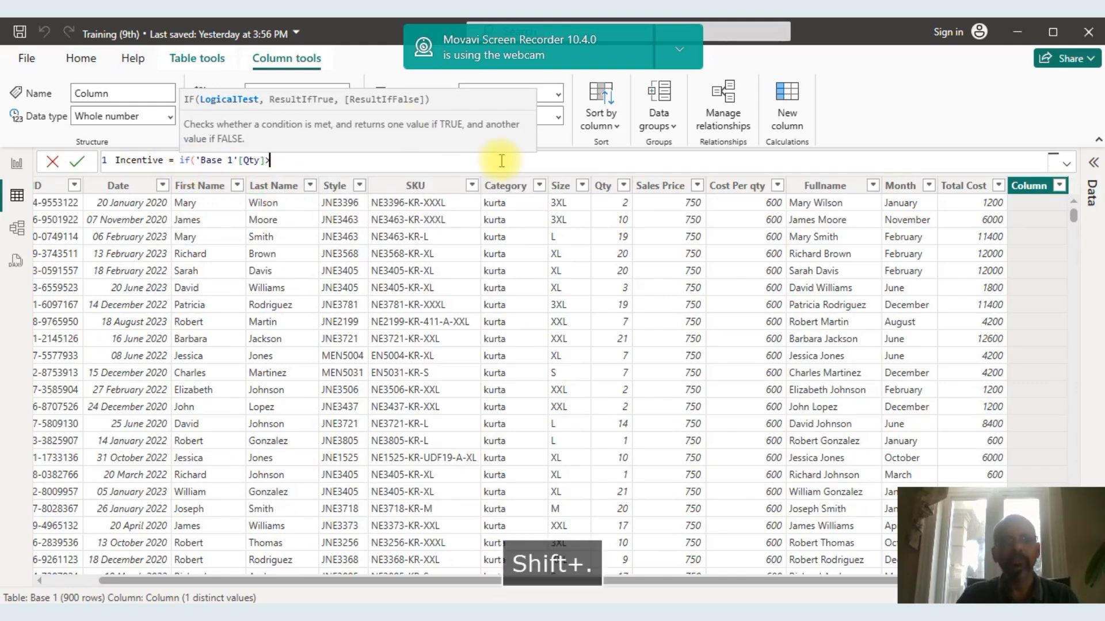
text(20)
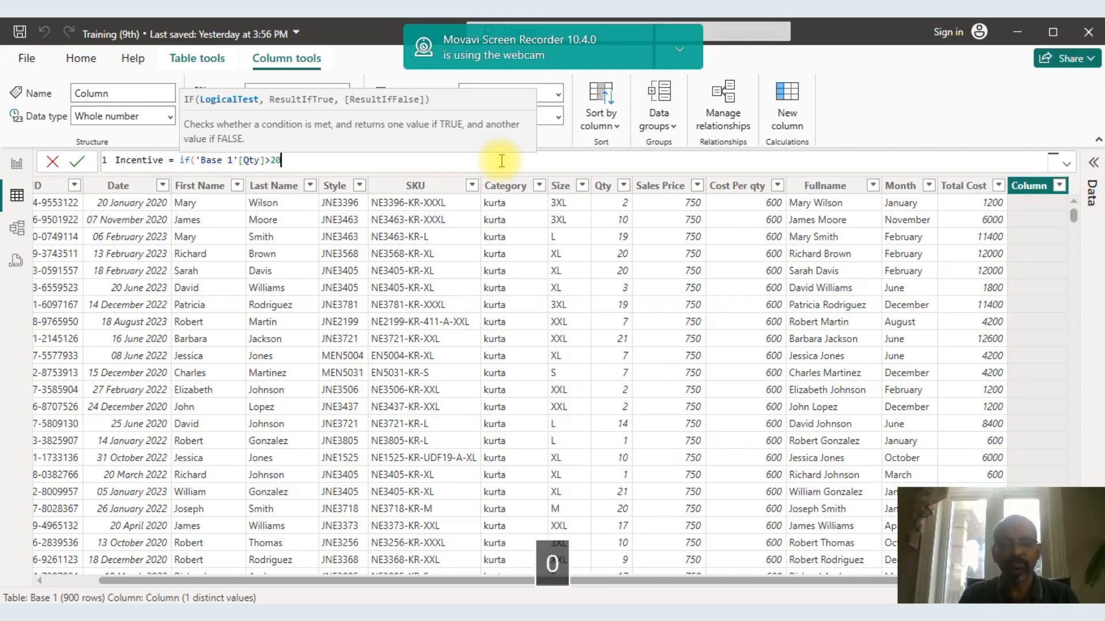
key(BackSpace)
key(BackSpace)
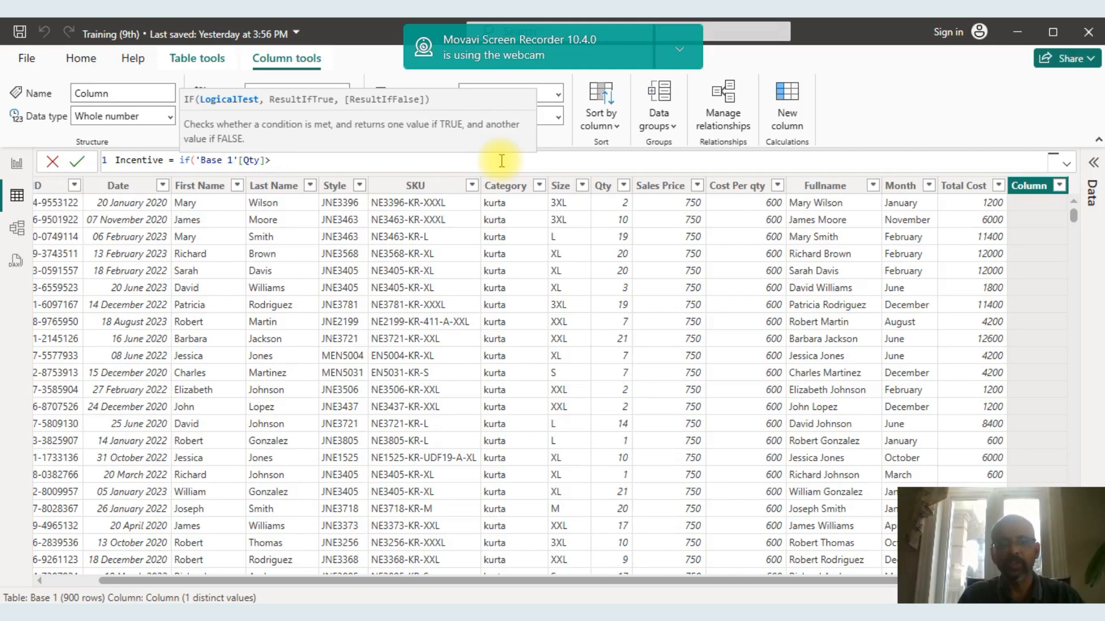
text(20,")
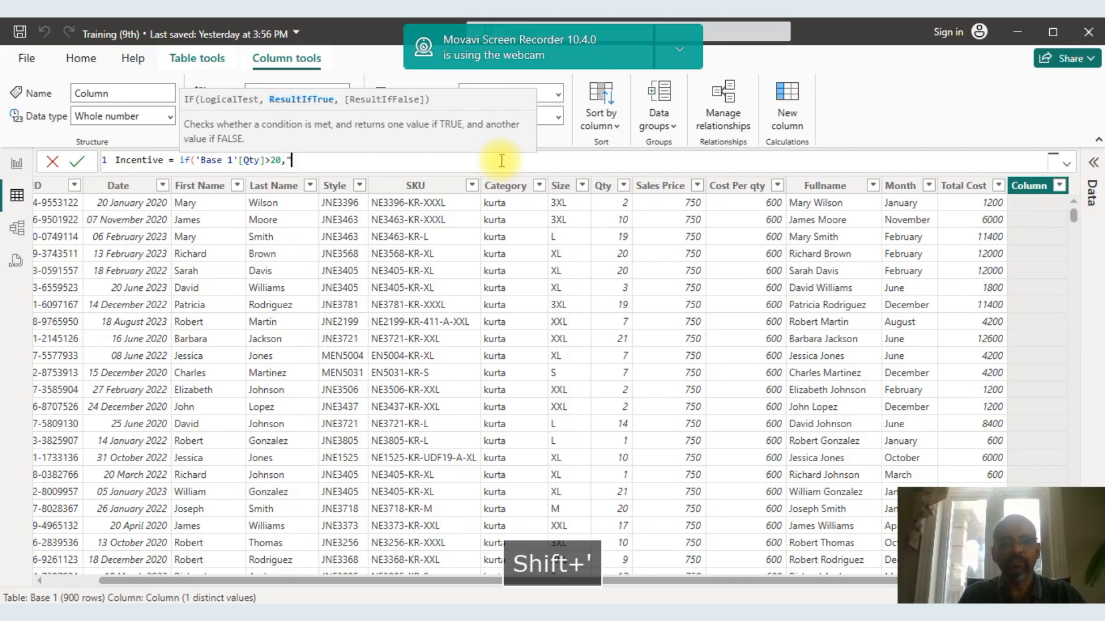
Complete the IF formula with 5000 as the true result and 0 as the false result, and commit it.
key(BackSpace)
text(50)
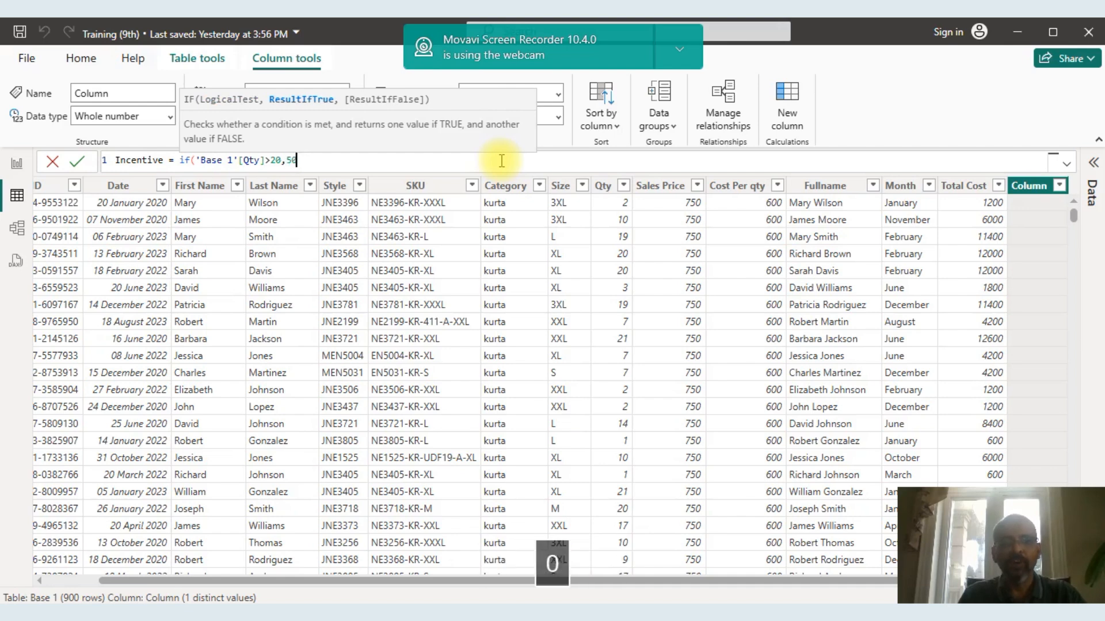
text(00,)
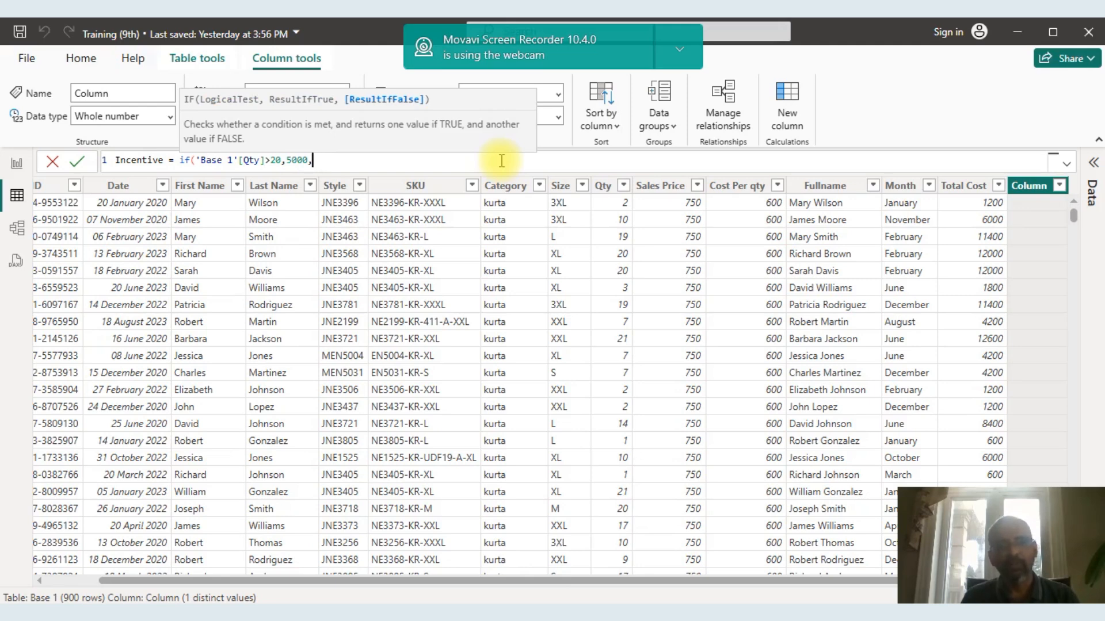
text(0)
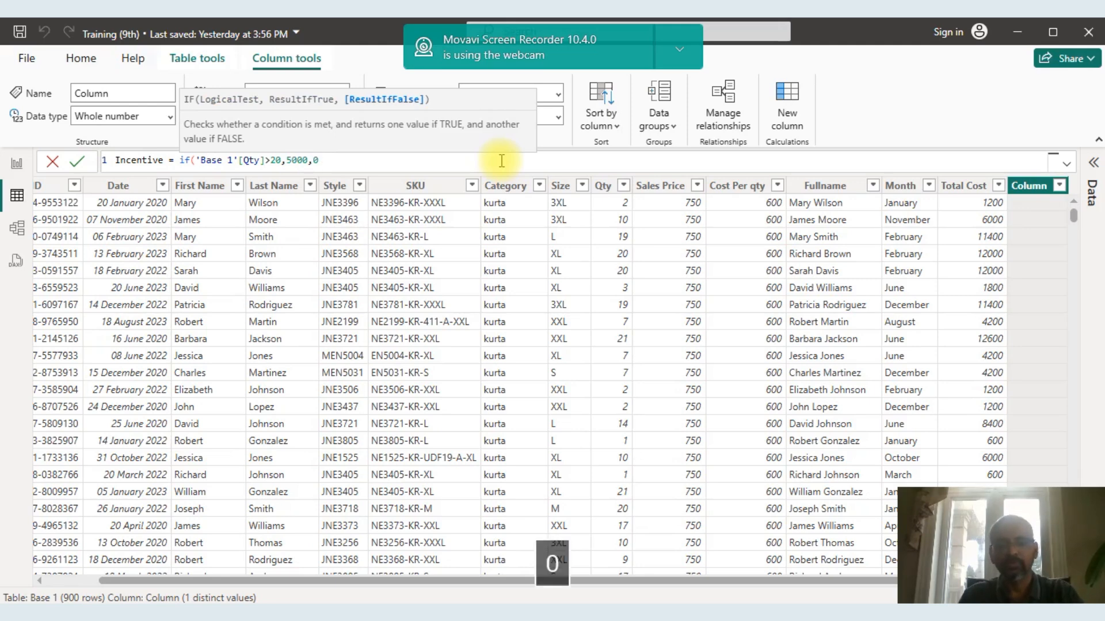
text())
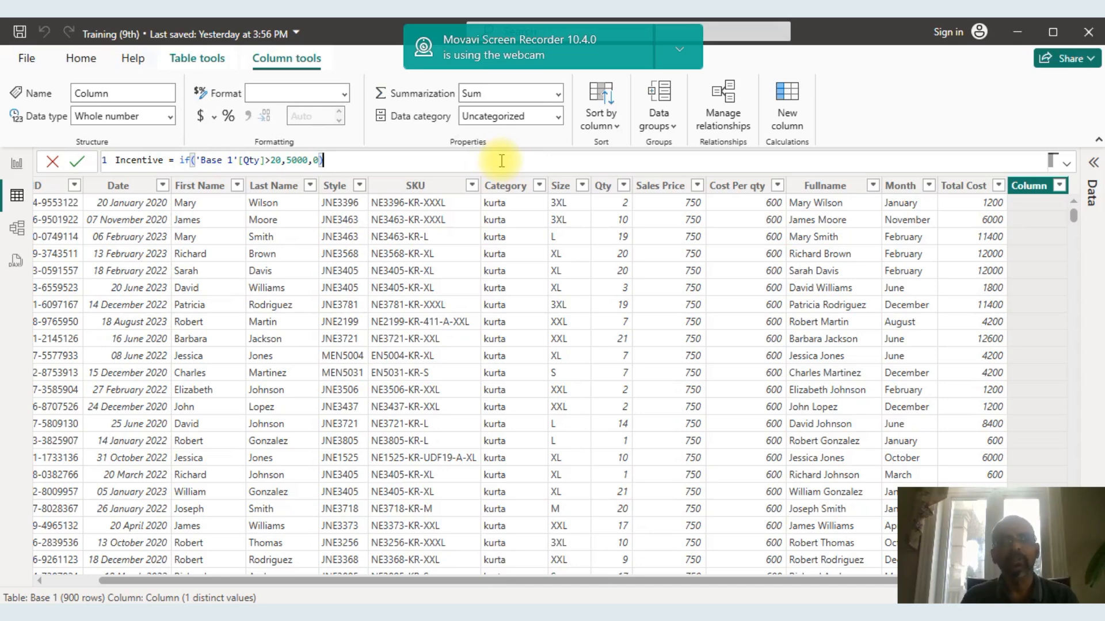
key(Return)
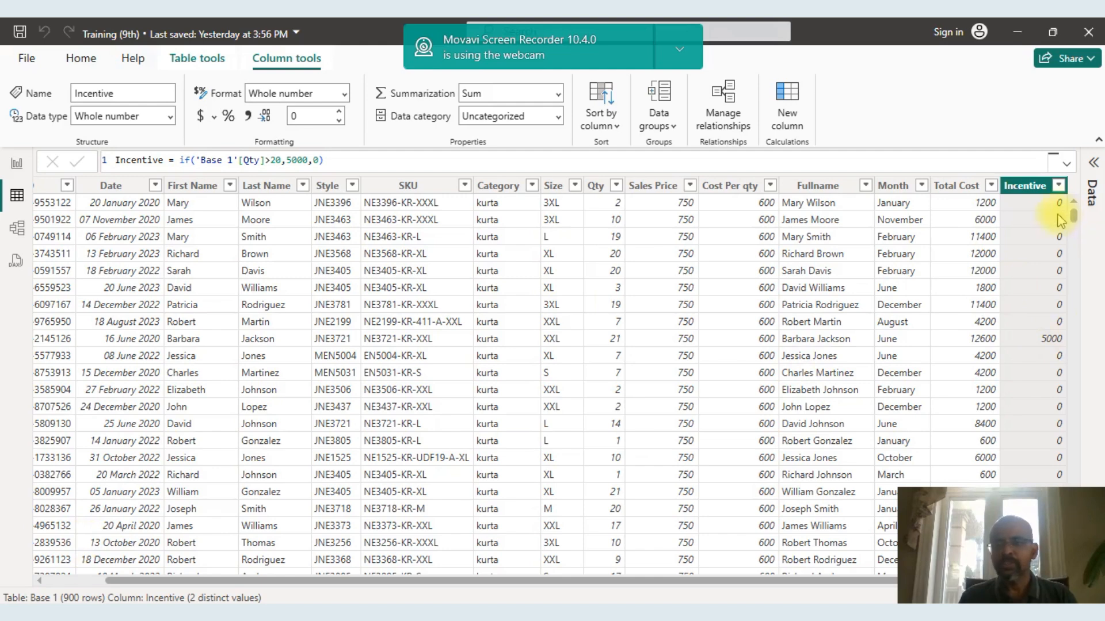
right_click(1031, 185)
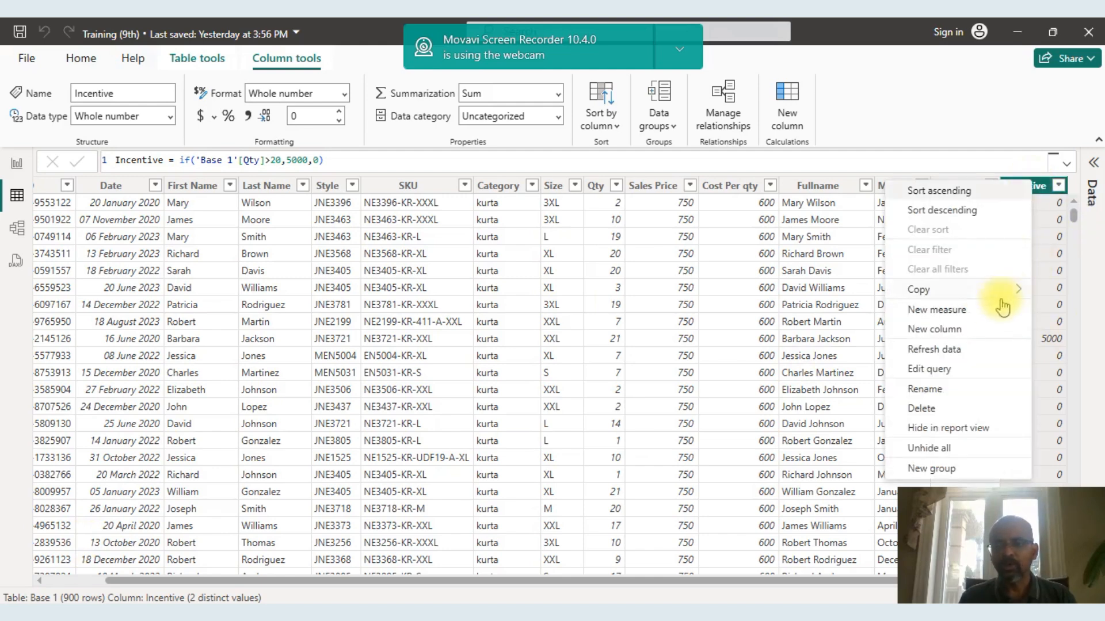
click(957, 333)
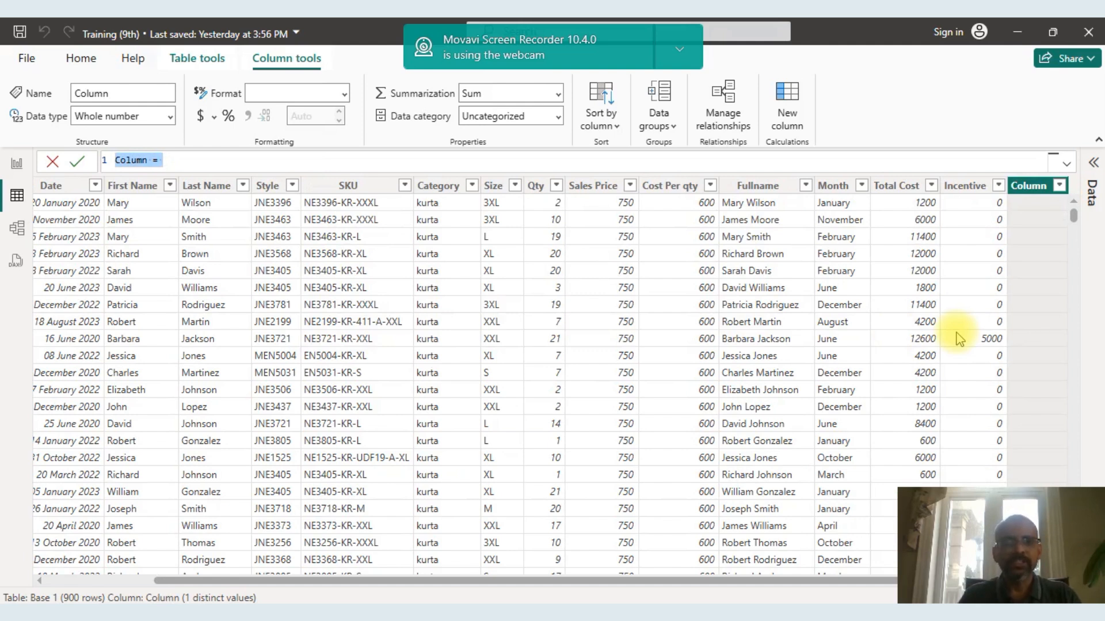
click(149, 161)
key(BackSpace)
key(BackSpace)
key(BackSpace)
key(BackSpace)
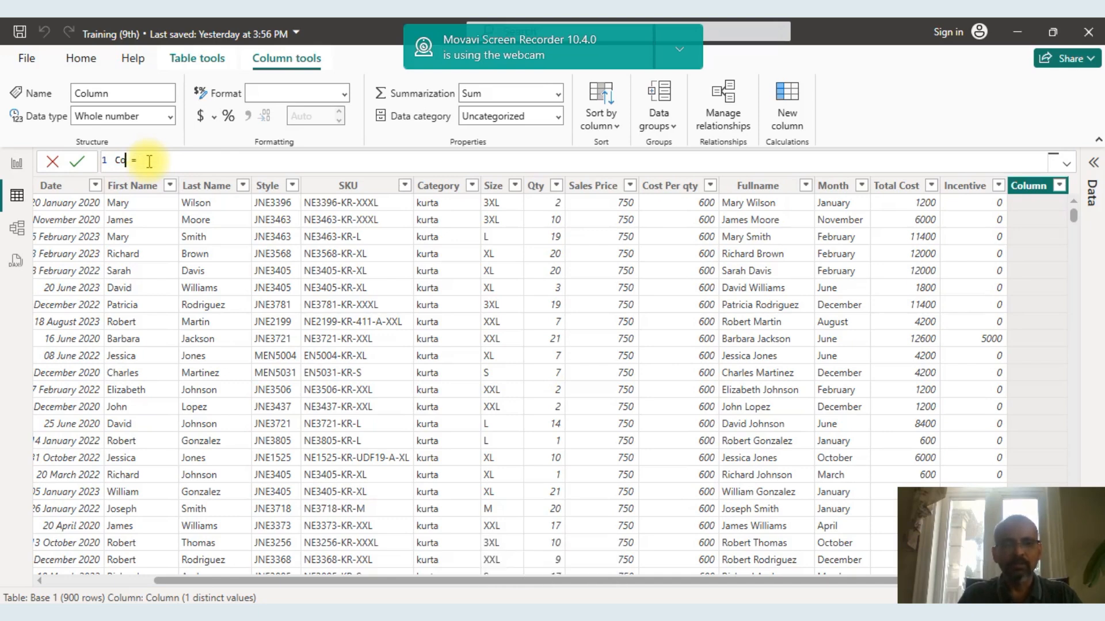
key(BackSpace)
key(BackSpace)
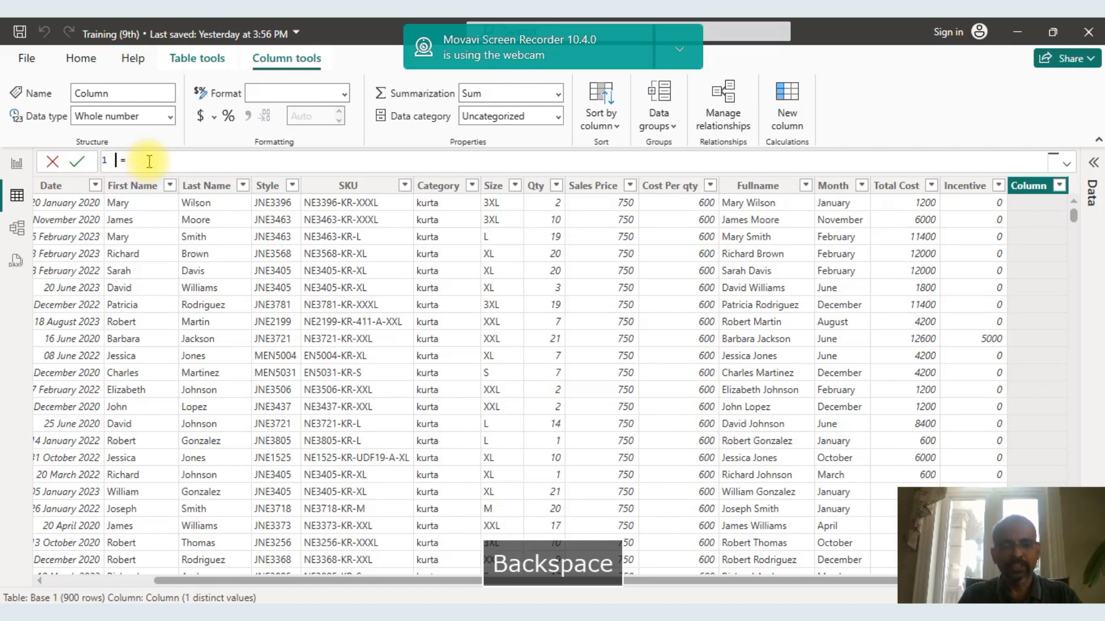
key(Caps_Lock)
text(Sum)
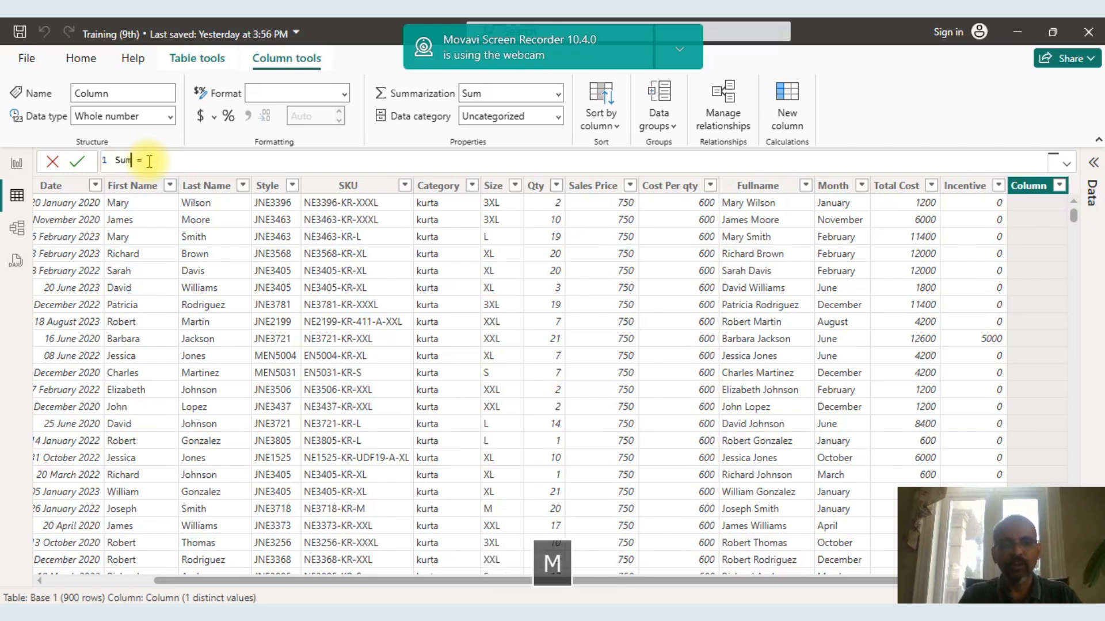
key(BackSpace)
key(BackSpace)
key(BackSpace)
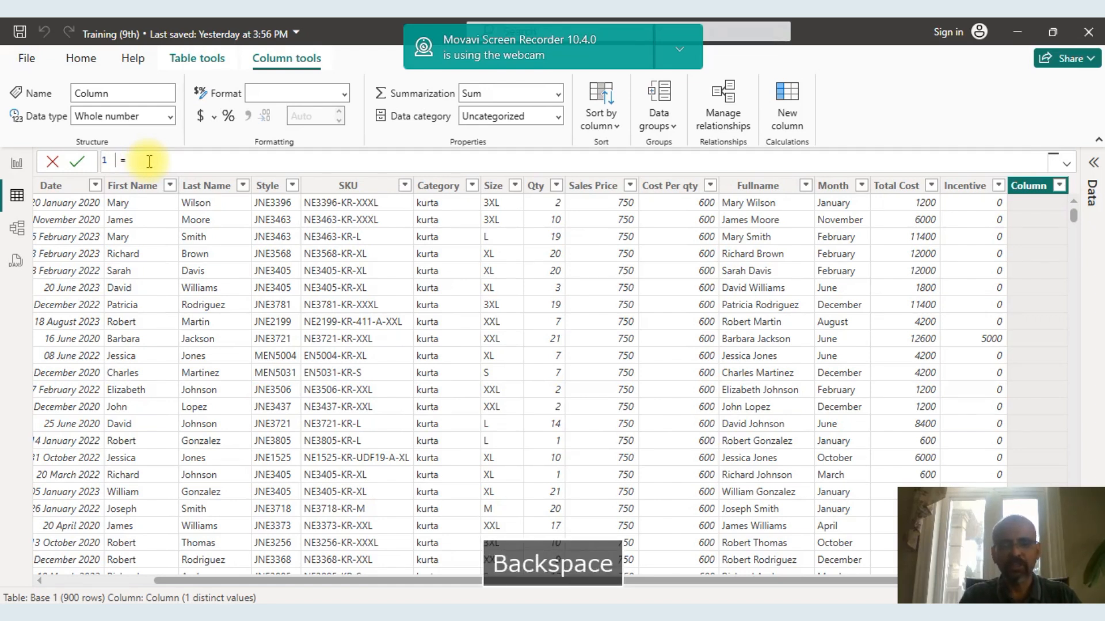
key(Caps_Lock)
text(Co )
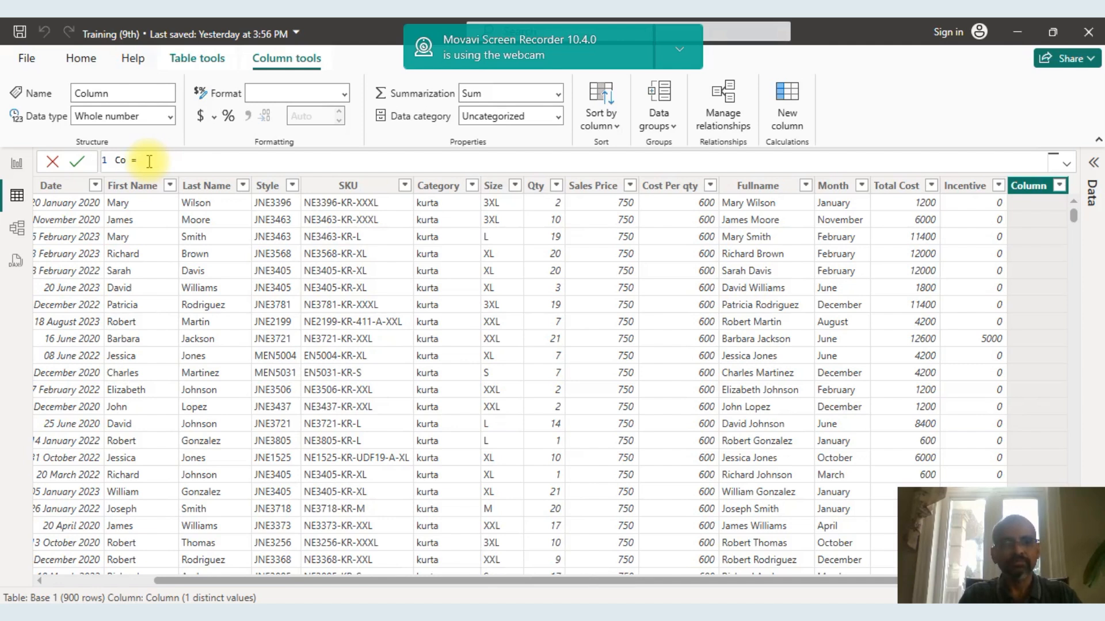
text(unt)
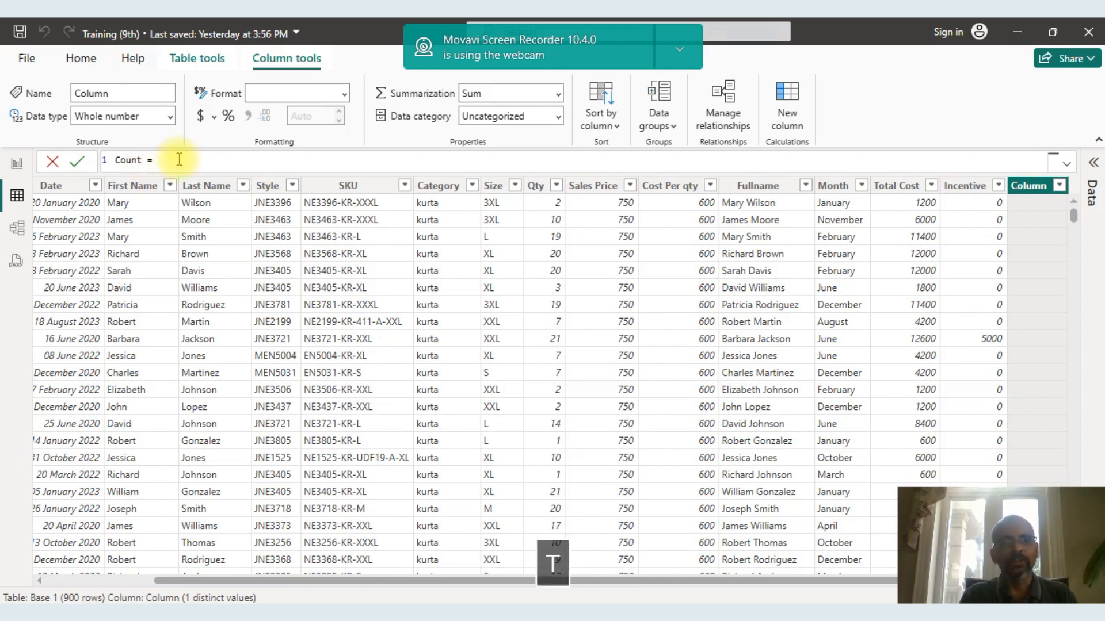
click(180, 159)
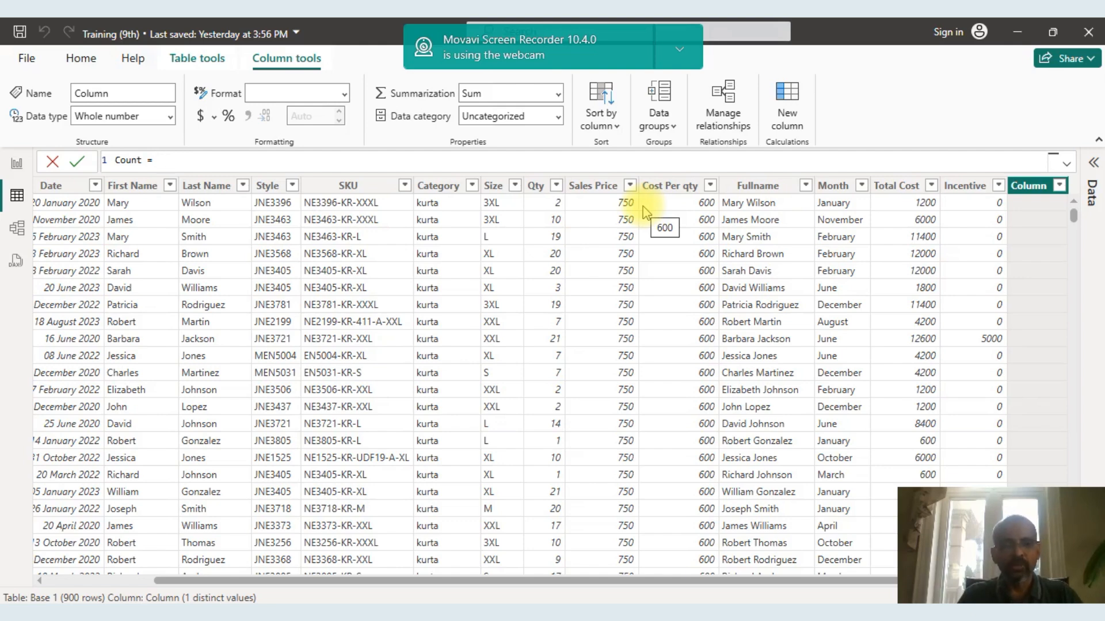
text(cal)
key(Tab)
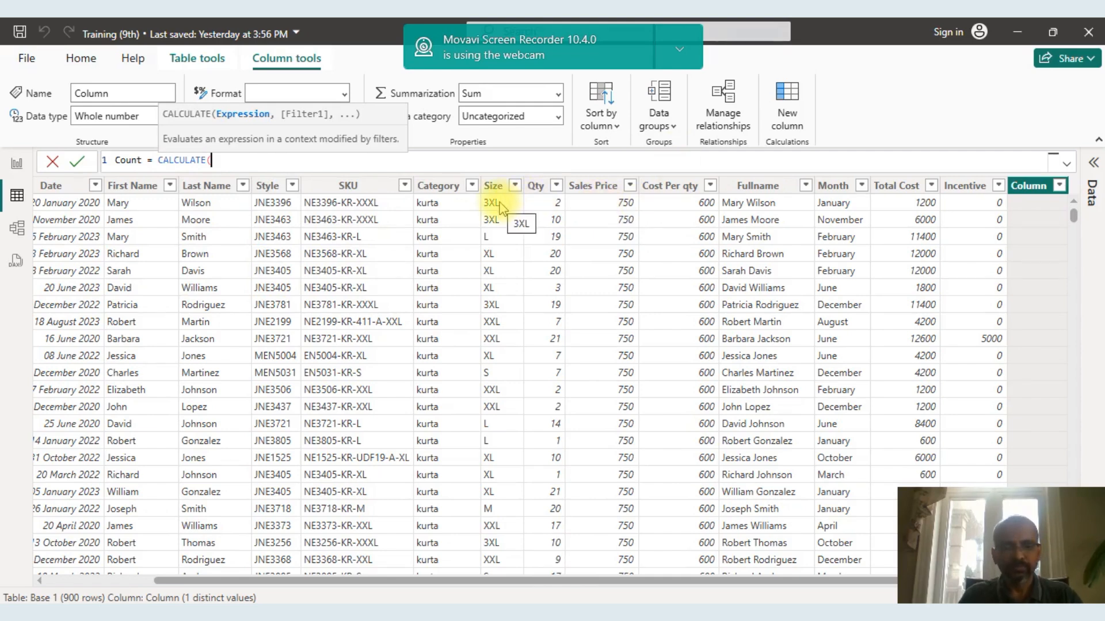
text(sum)
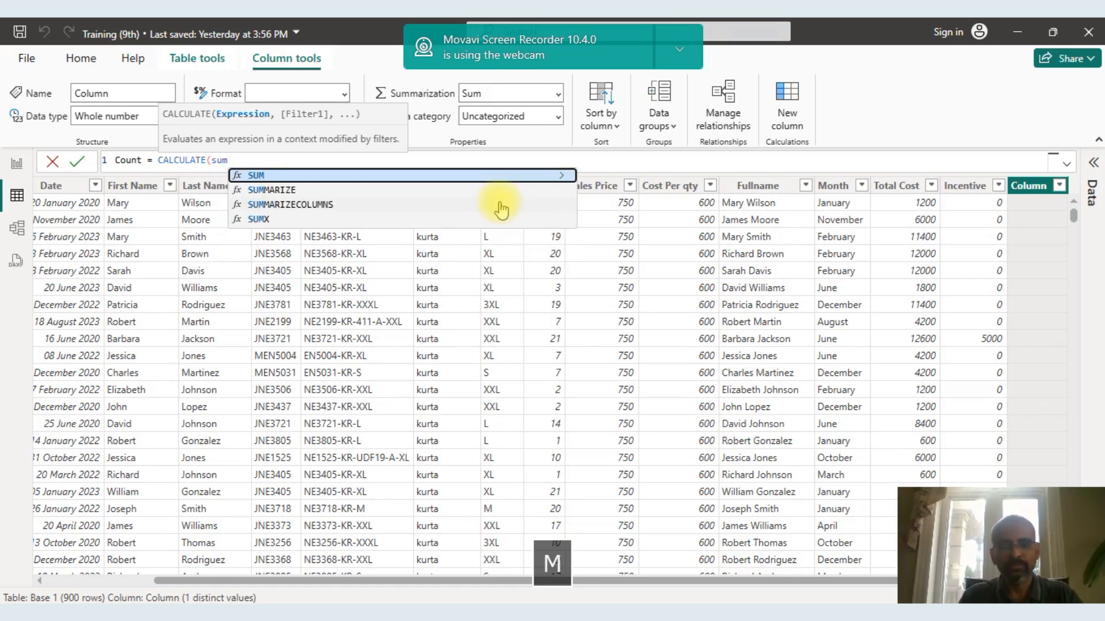
text(()
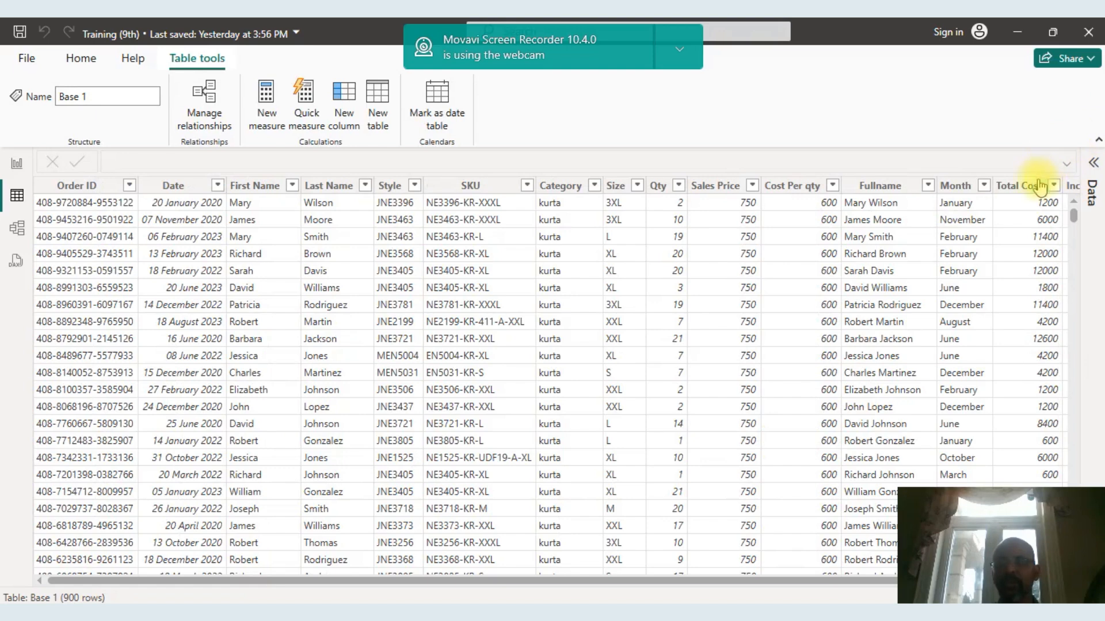
Add another calculated column to the Base 1 table and name it Result.
right_click(1017, 375)
click(939, 329)
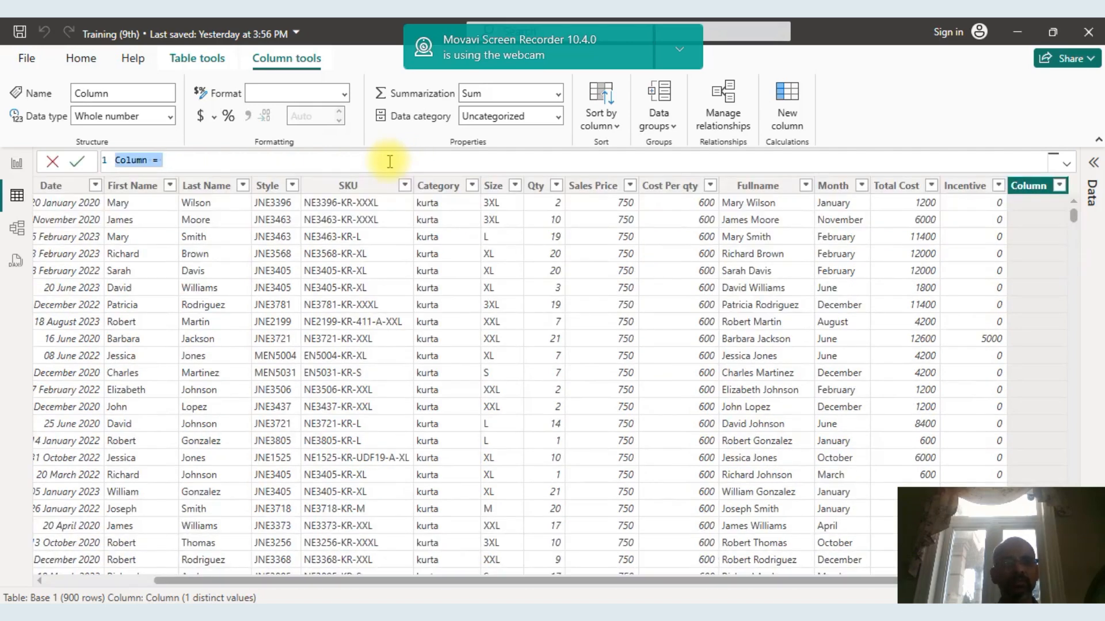
click(154, 161)
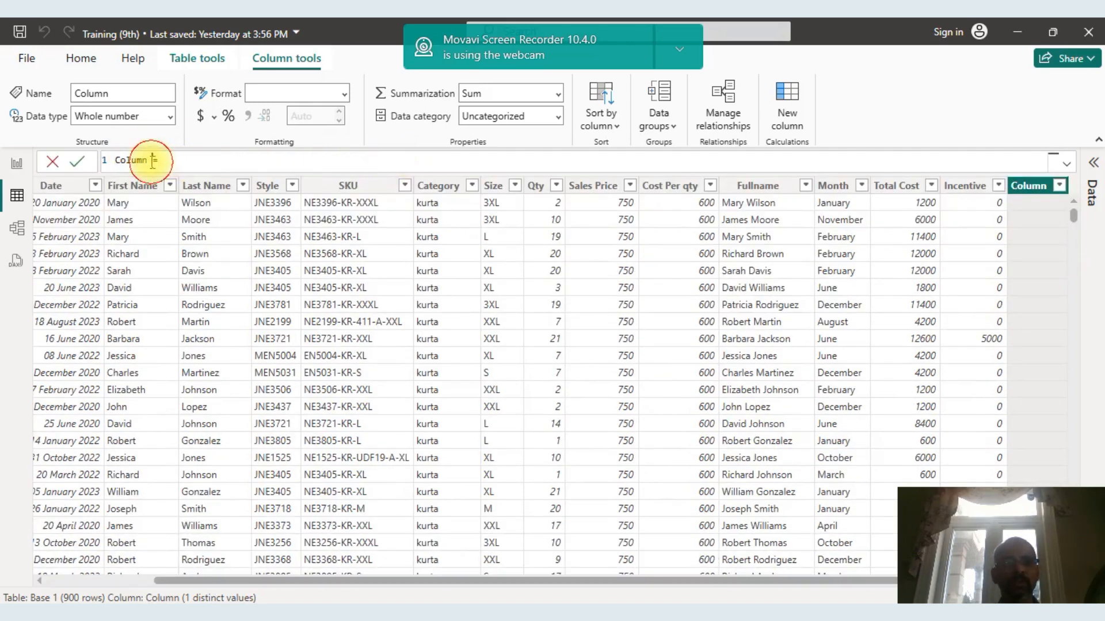
key(BackSpace)
key(BackSpace)
key(BackSpace)
key(BackSpace)
key(BackSpace)
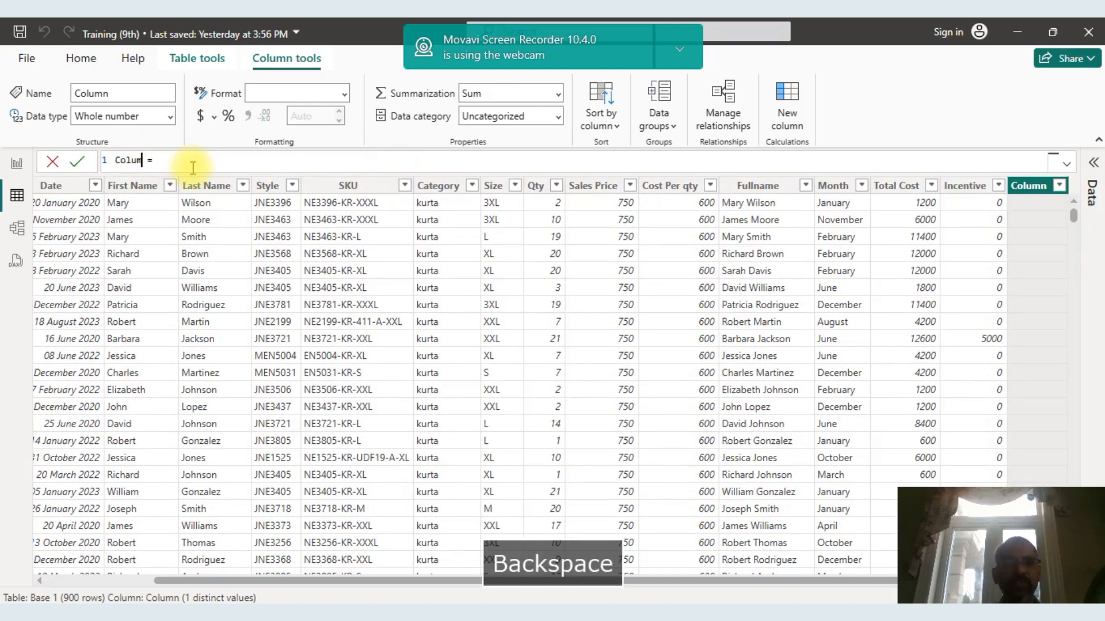
key(BackSpace)
key(Caps_Lock)
text(Result)
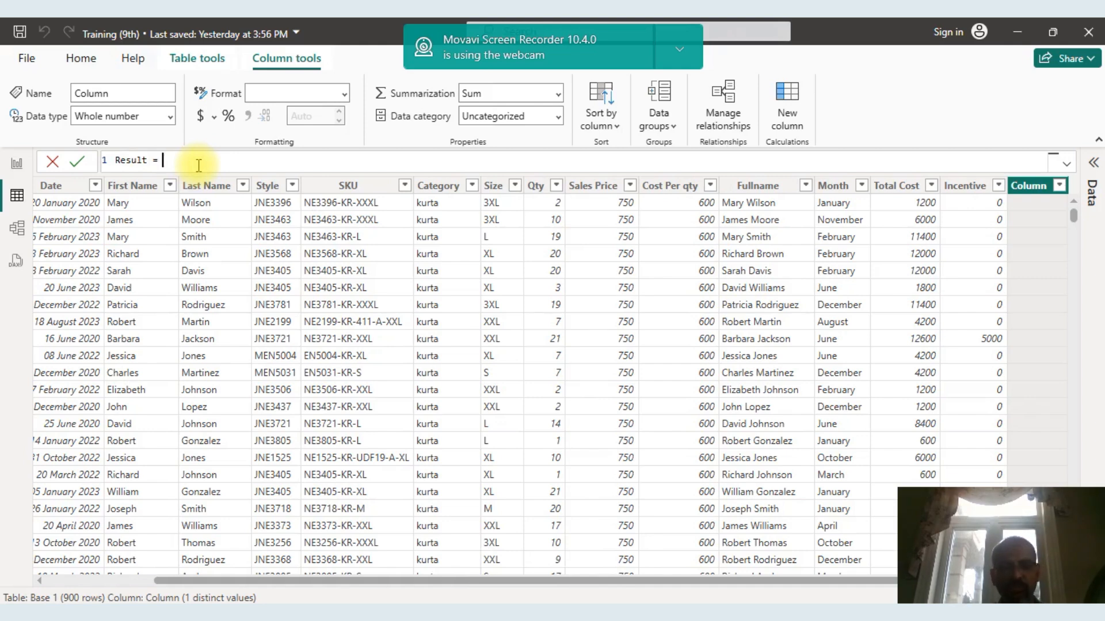
Start the Result formula with a CALCULATE function whose expression is the SUM of 'Base 1'[Qty].
text(cal)
key(Tab)
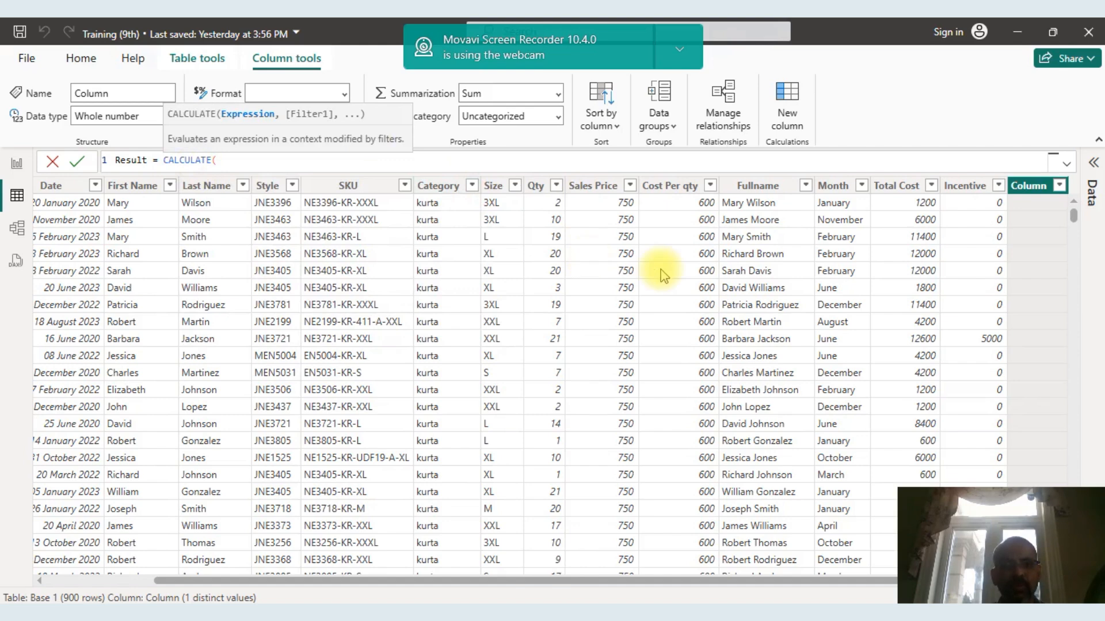
text(sum()
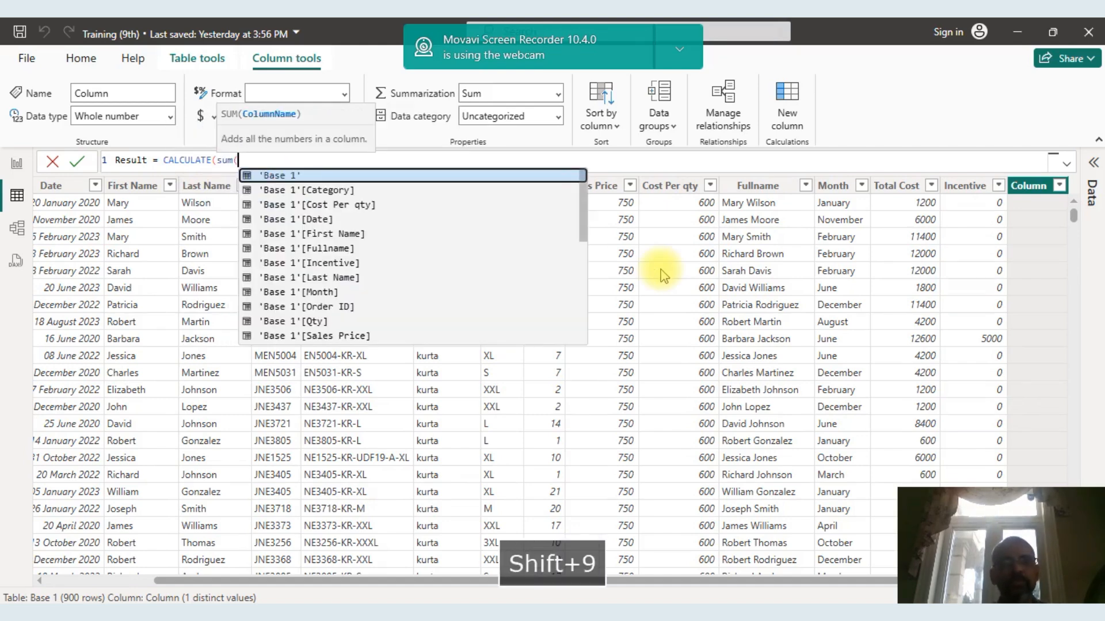
click(316, 323)
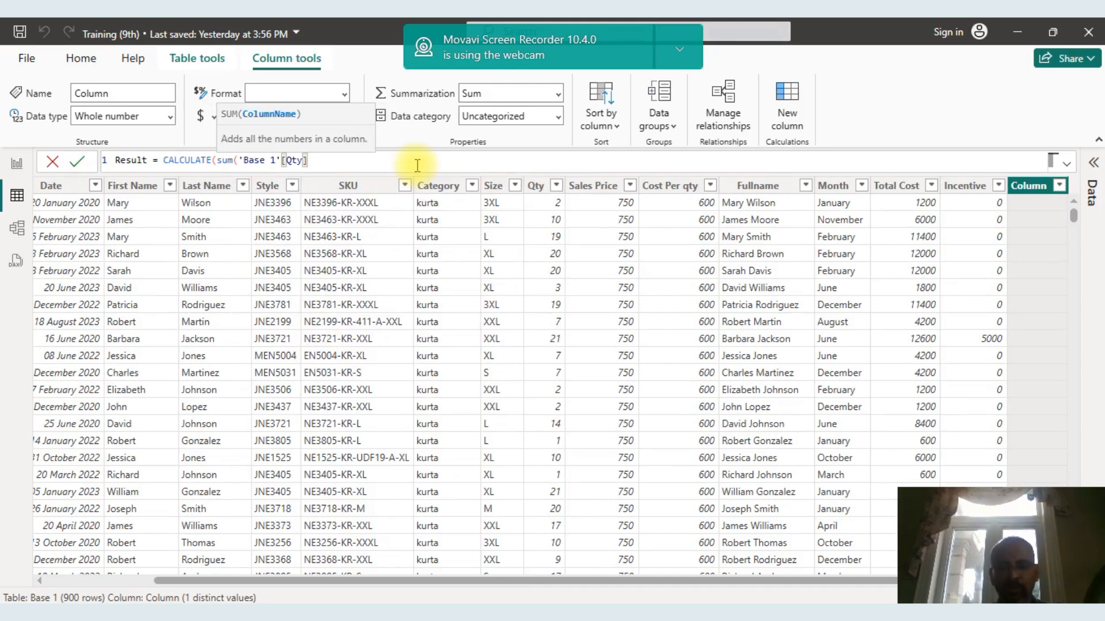
text(,)
key(BackSpace)
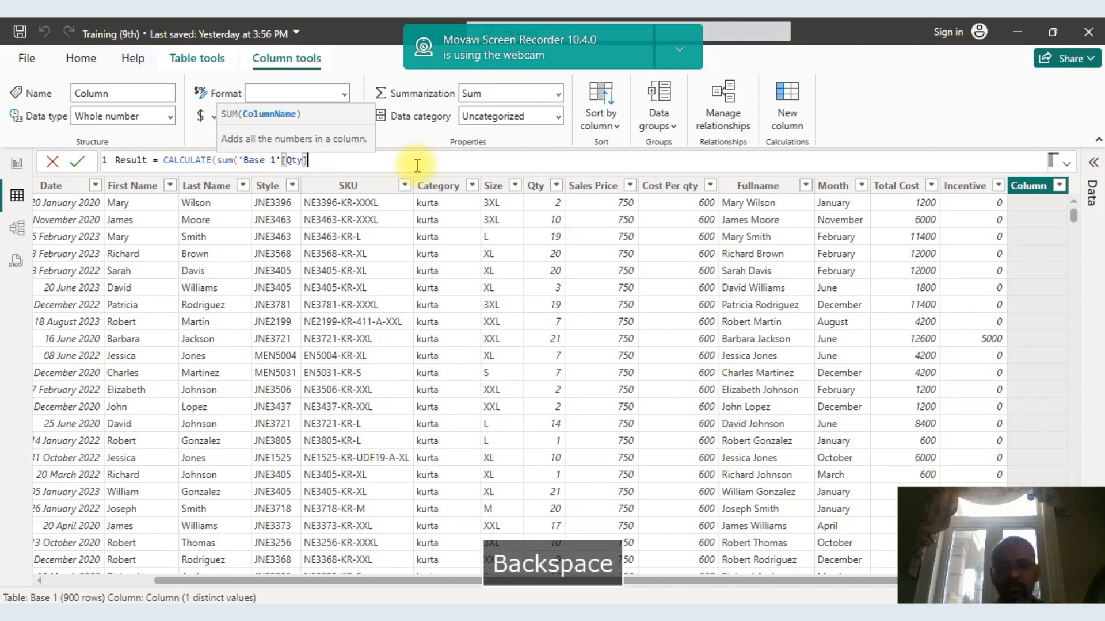
text(),)
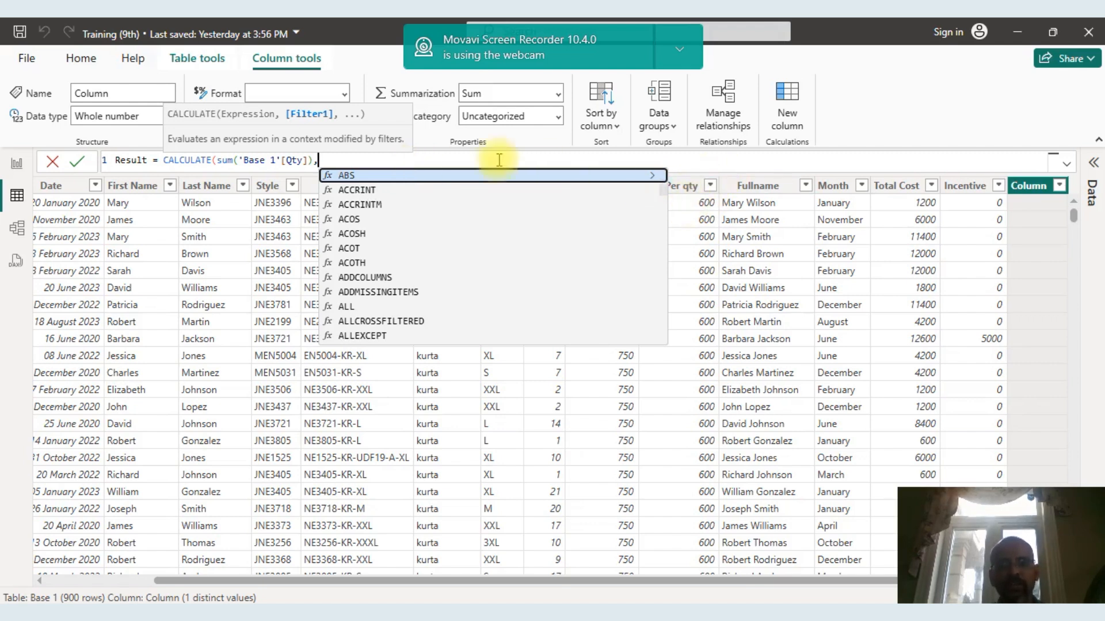
text(siz)
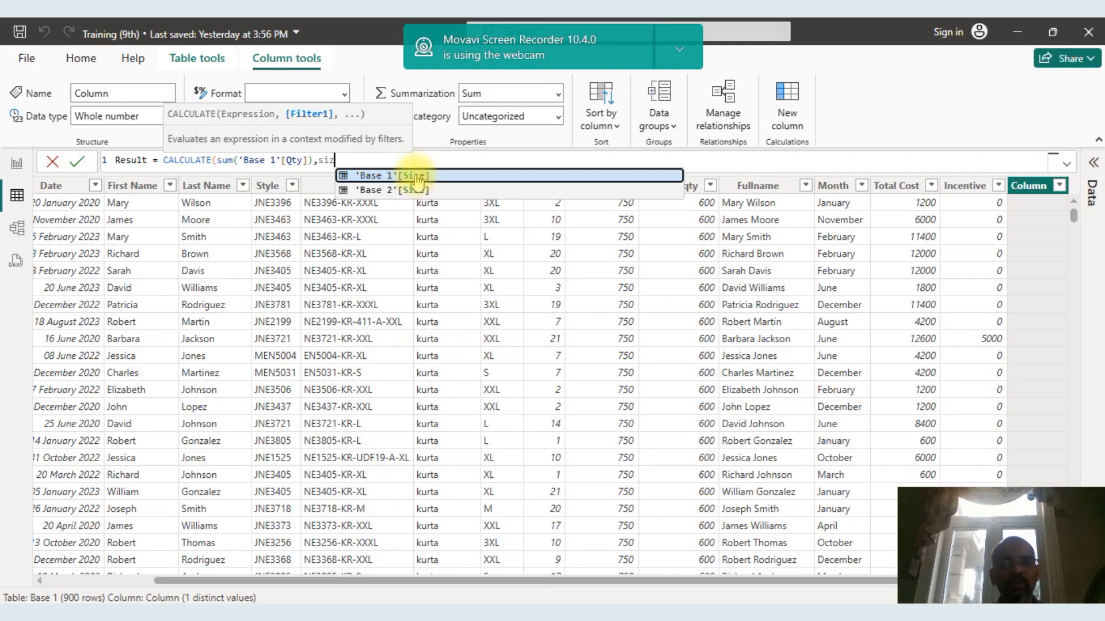
click(418, 183)
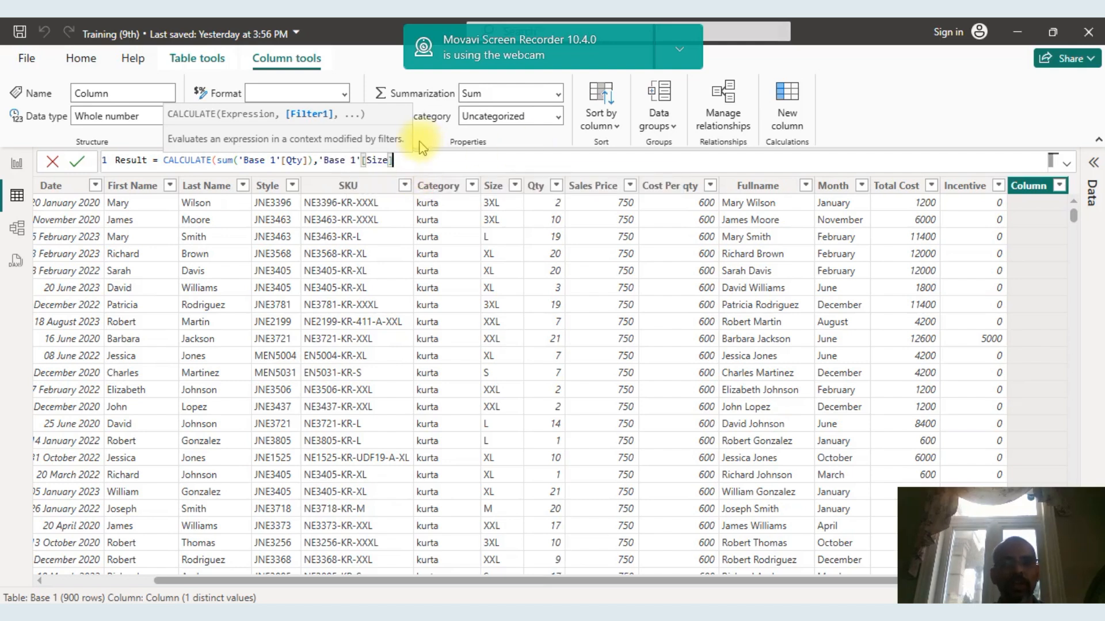
key(BackSpace)
key(BackSpace)
key(BackSpace)
key(BackSpace)
key(BackSpace)
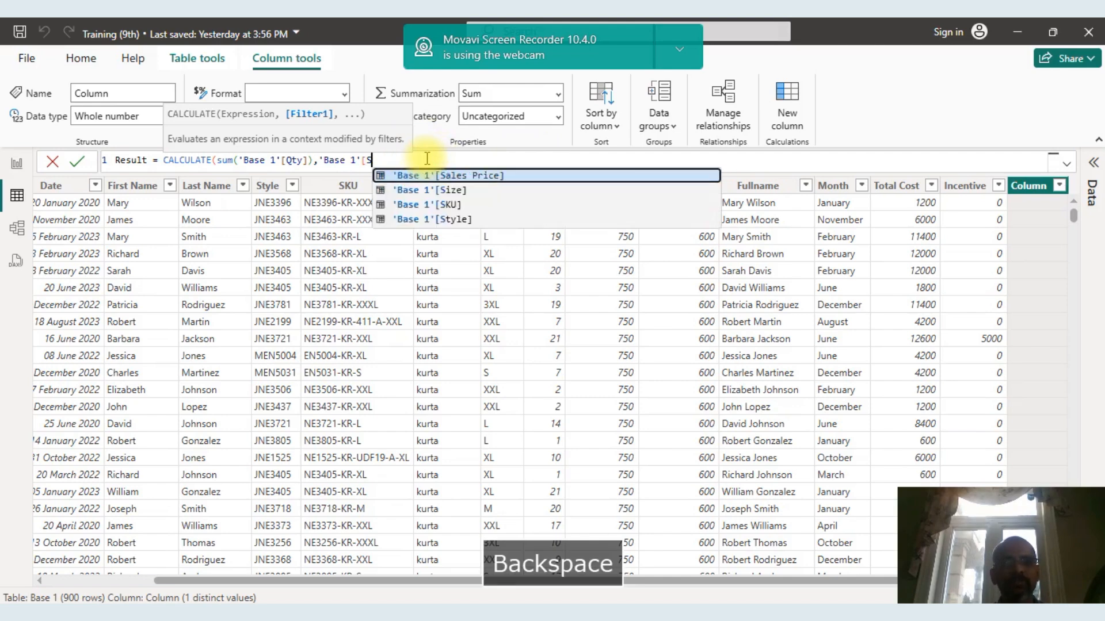
Complete the CALCULATE formula with the filter 'Base 1'[Category]="Kurta", commit it, and check the Result values down the table.
click(429, 177)
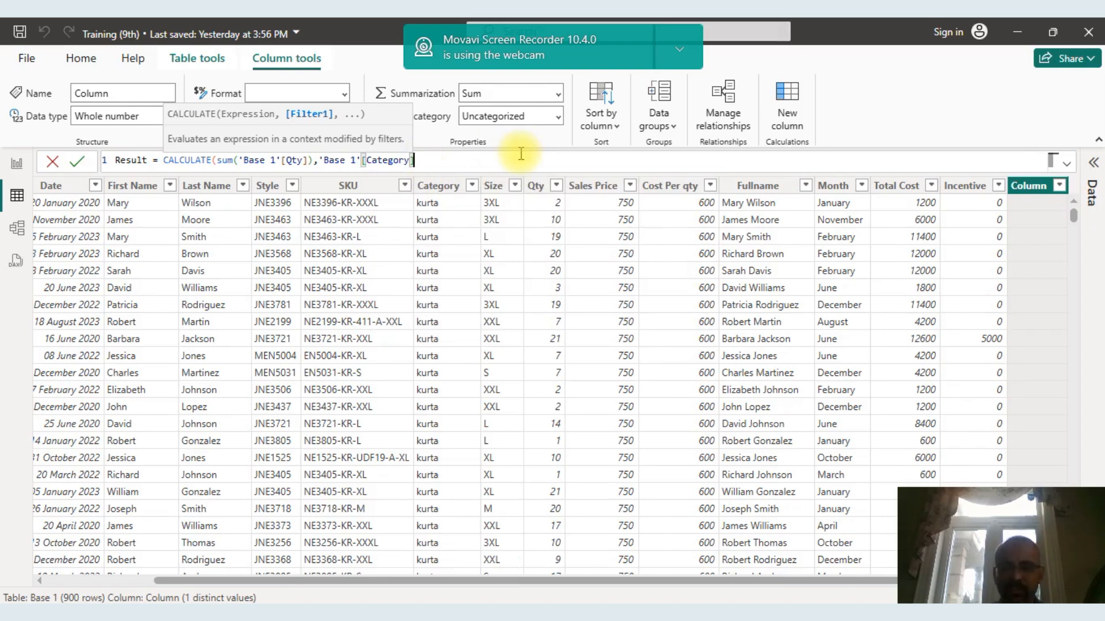
text(=)
text(")
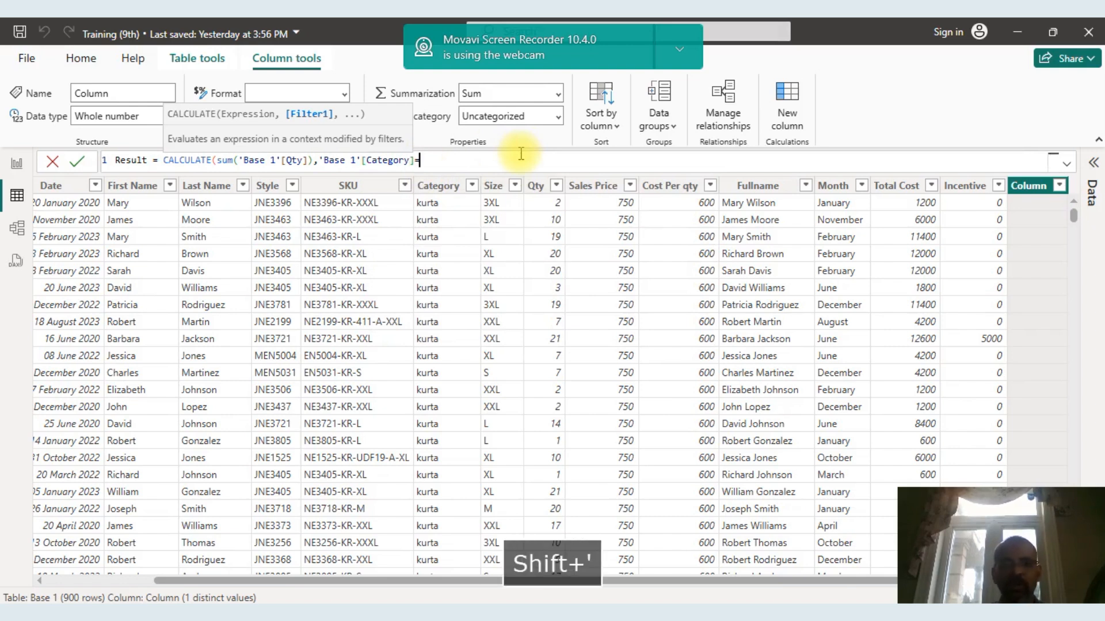
text(Ku)
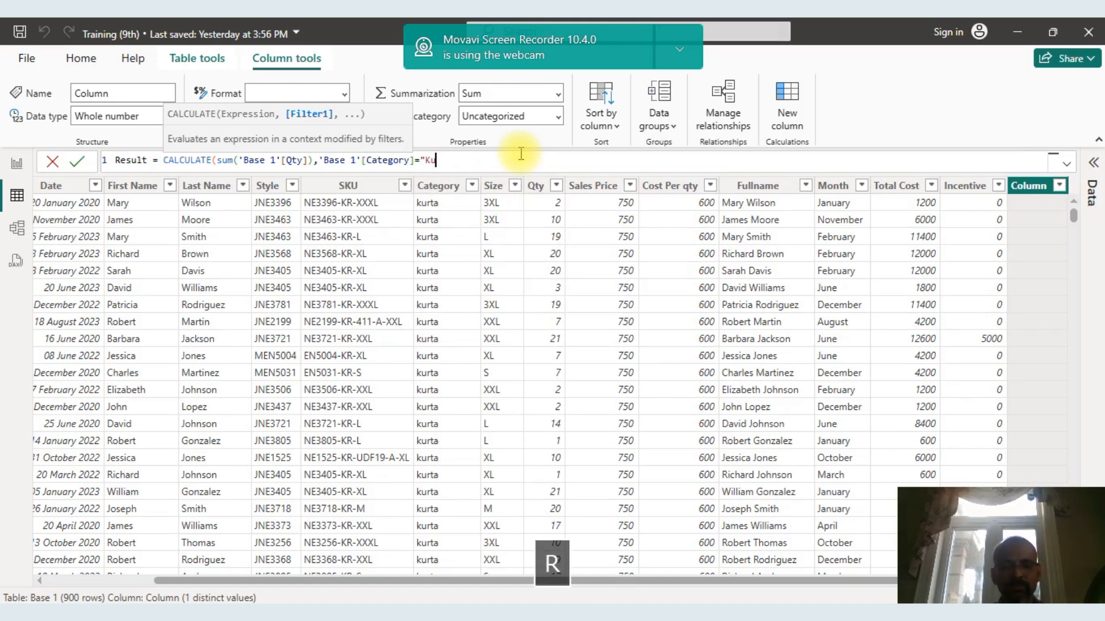
text(rta")
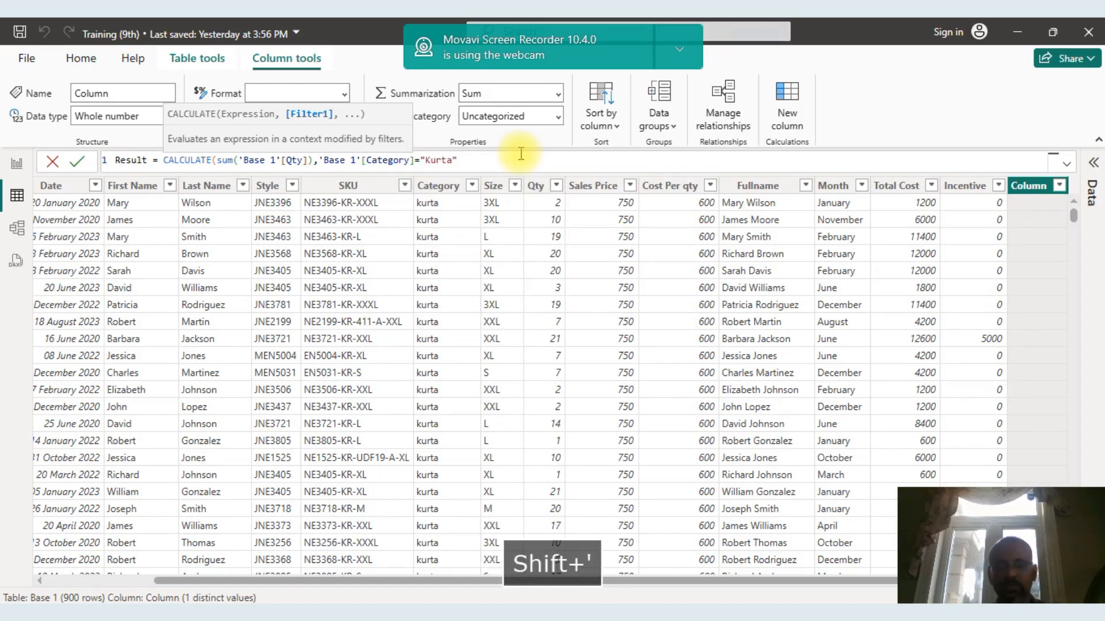
text())
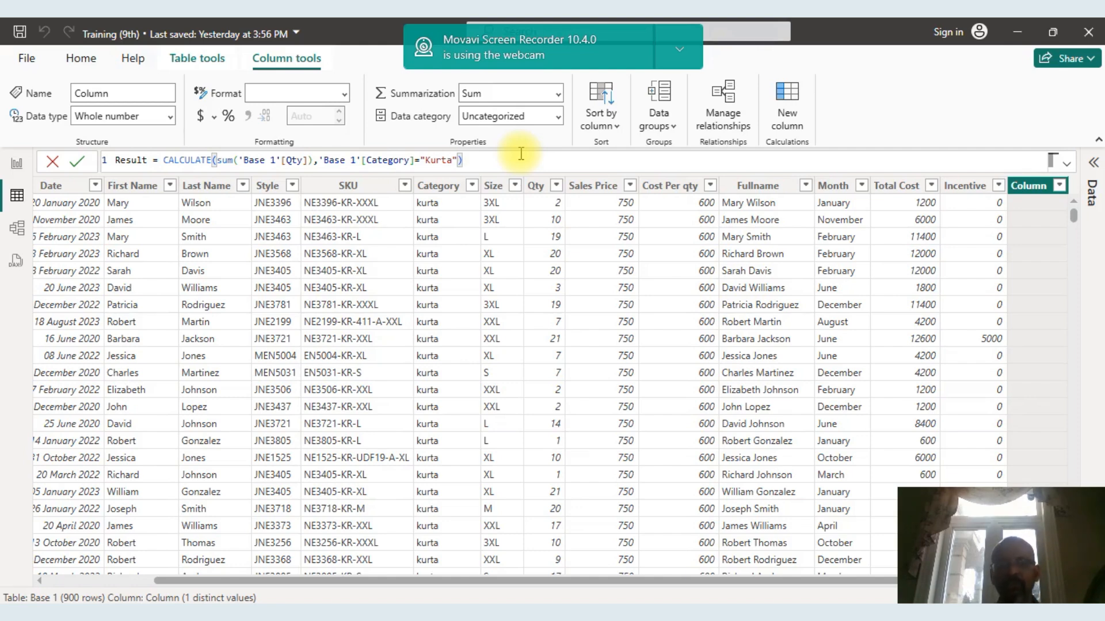
key(Return)
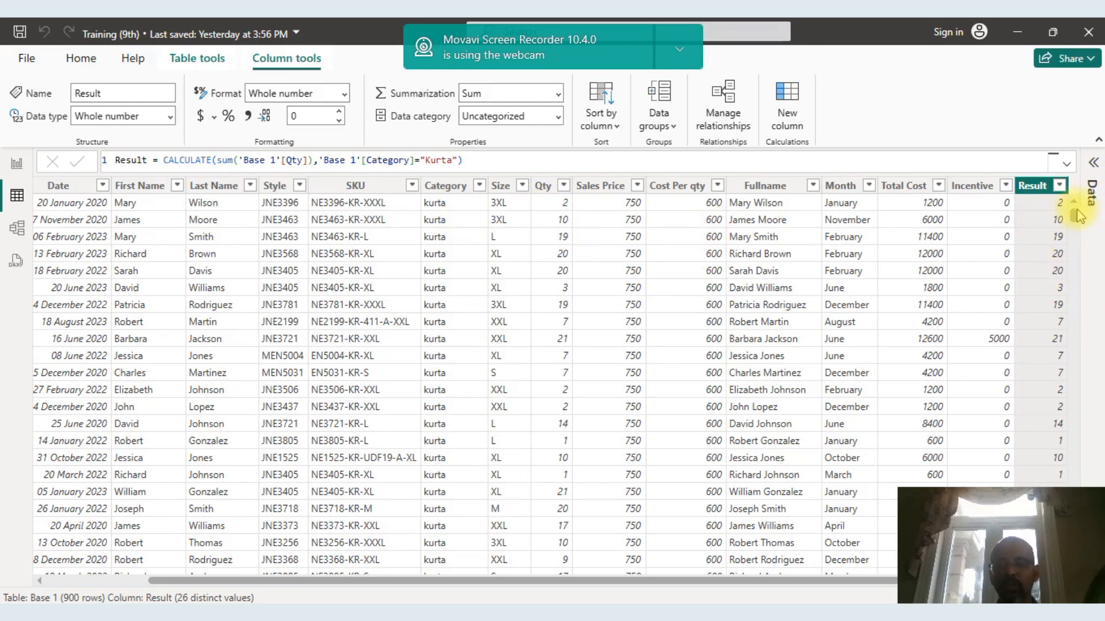
drag(1080, 215, 1096, 406)
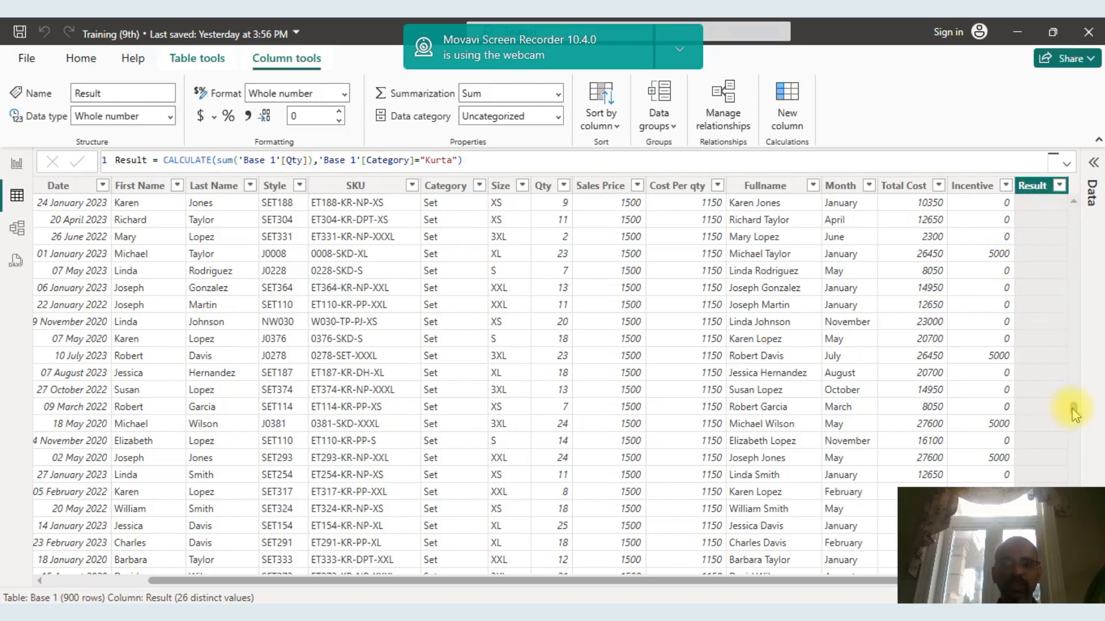
drag(1073, 431, 1074, 214)
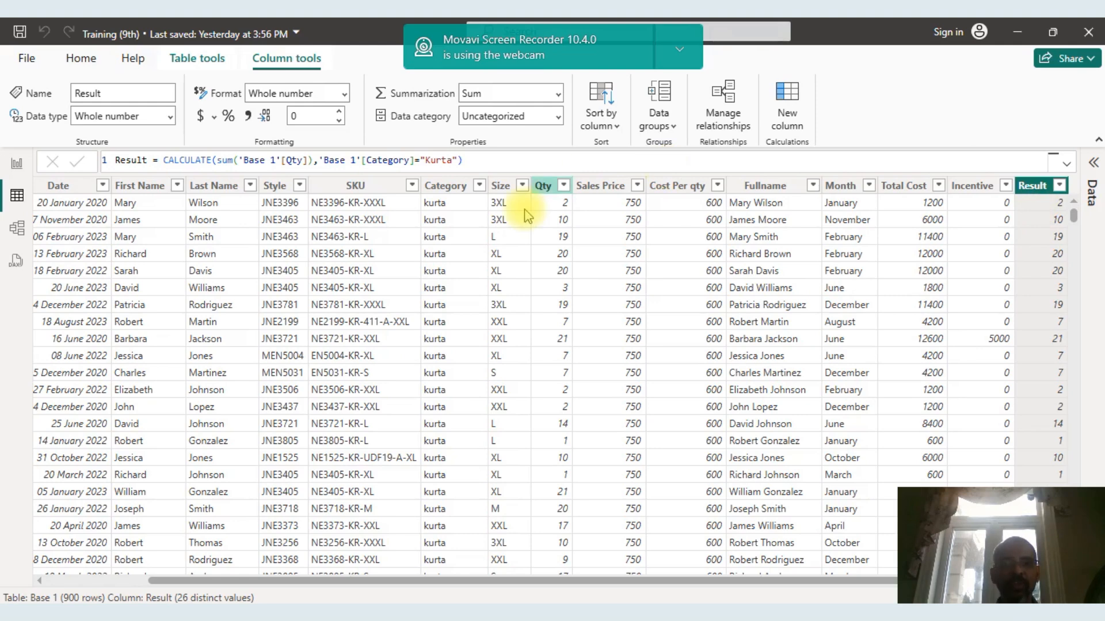
Replace SUM with COUNT as the aggregation of Qty in the Result formula and commit it.
click(236, 161)
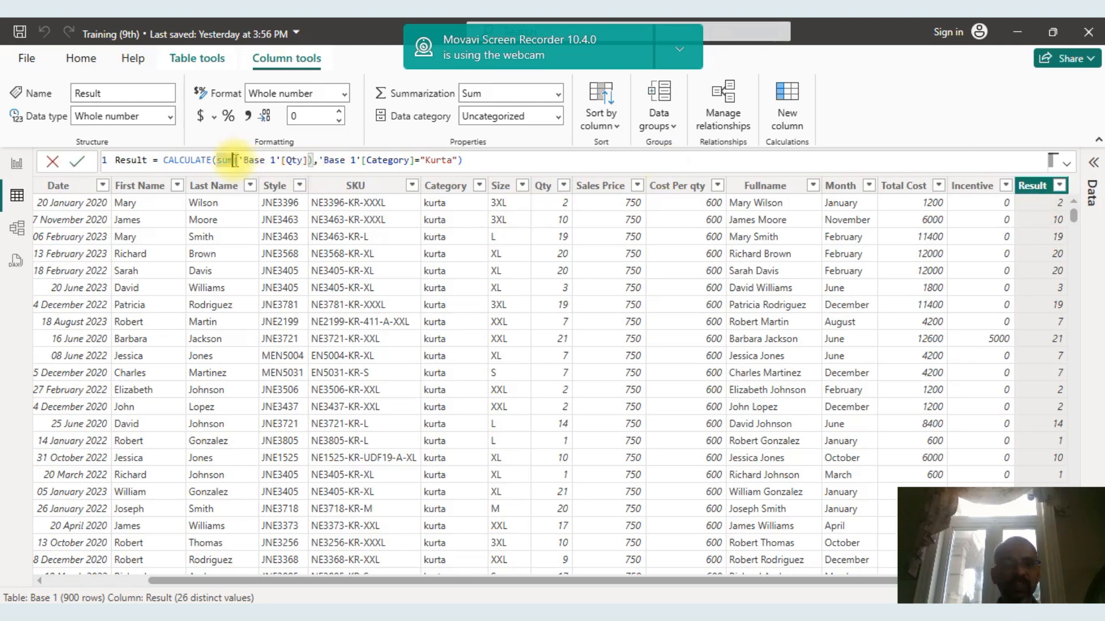
text(count)
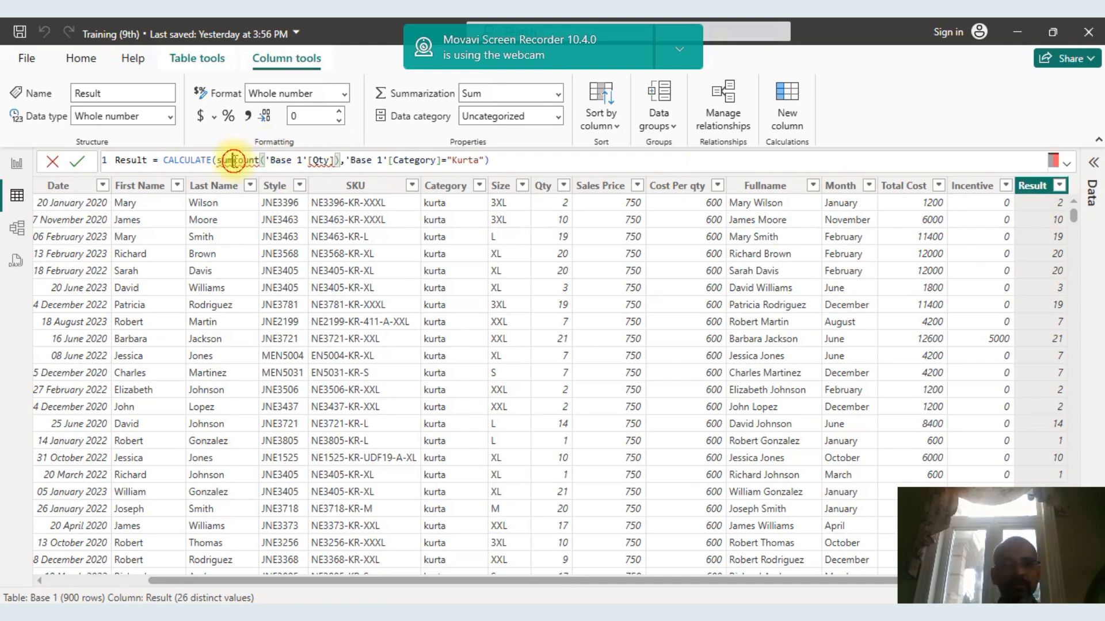
click(233, 161)
key(BackSpace)
key(BackSpace)
key(BackSpace)
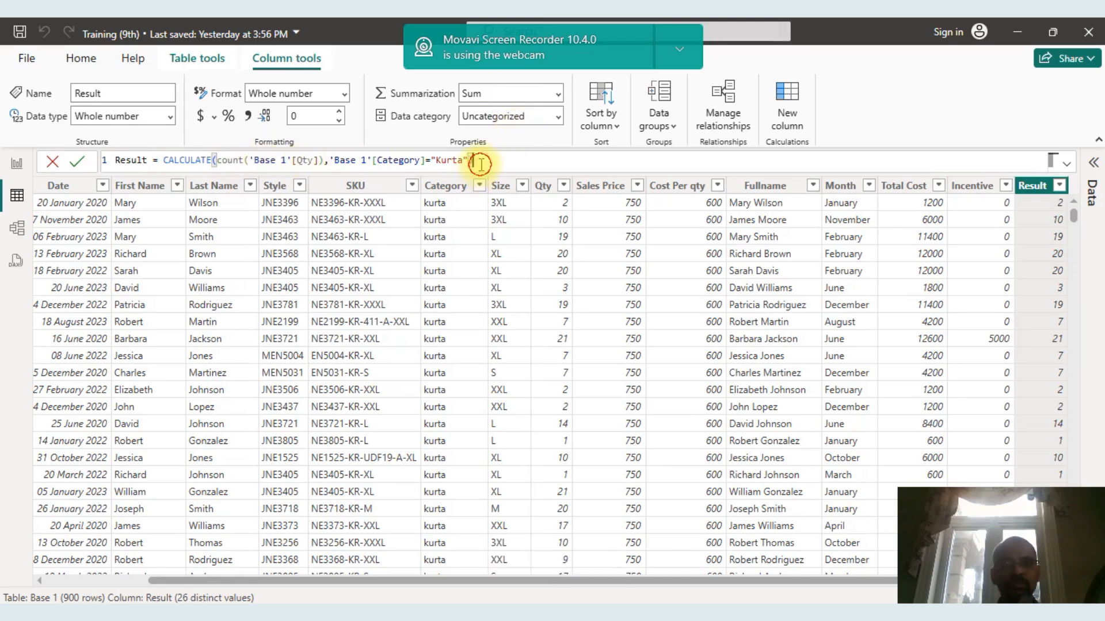
key(Return)
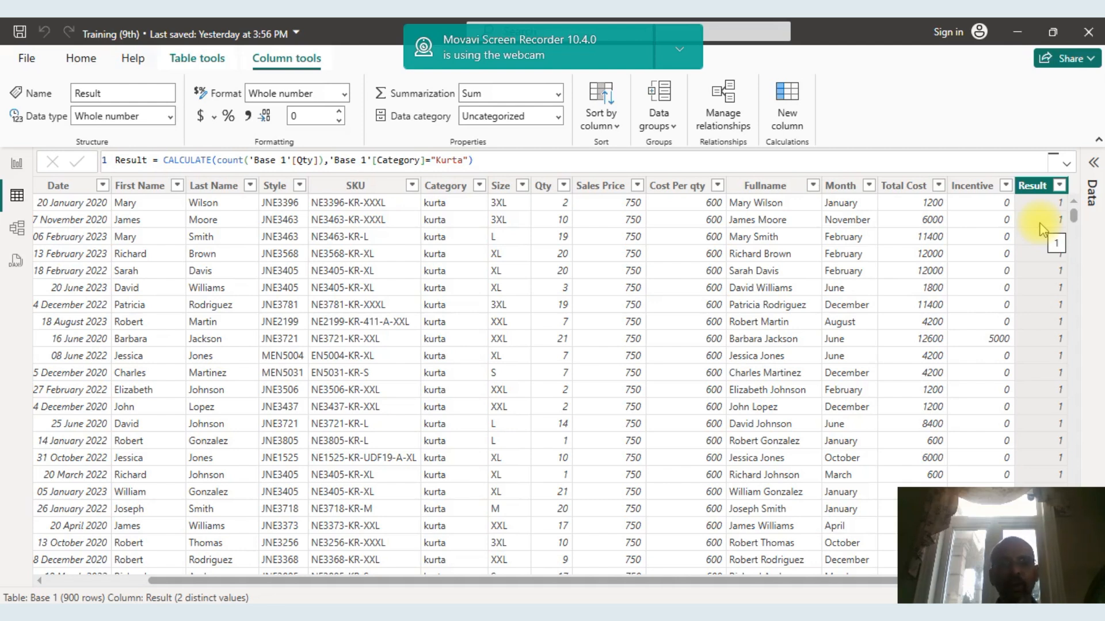
Change the aggregation of Qty in the Result formula back to SUM and commit it.
click(244, 160)
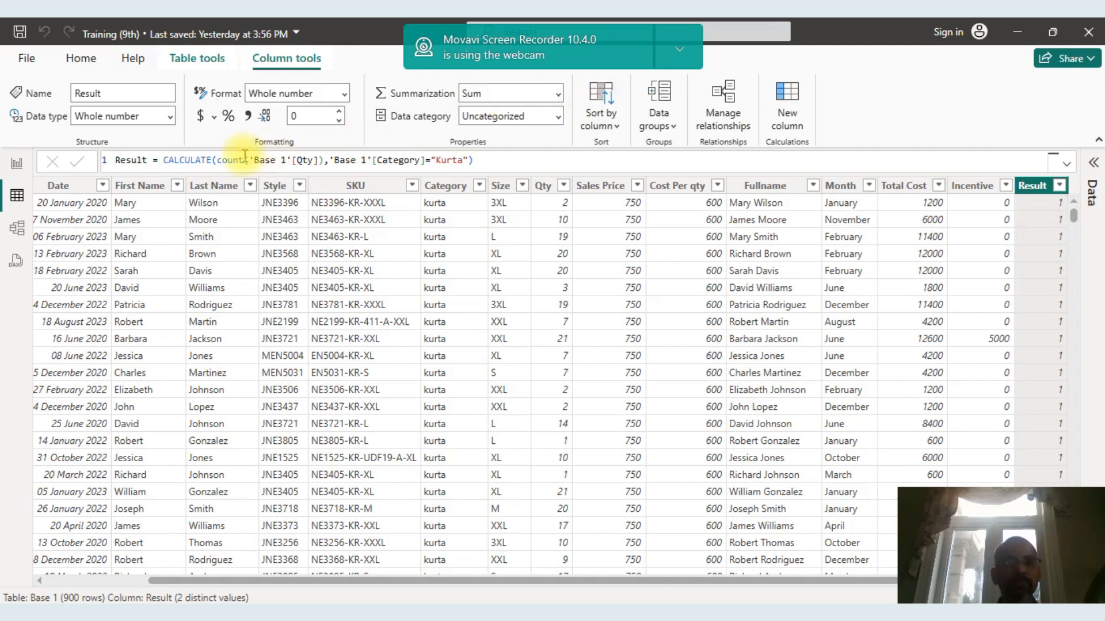
text(sum)
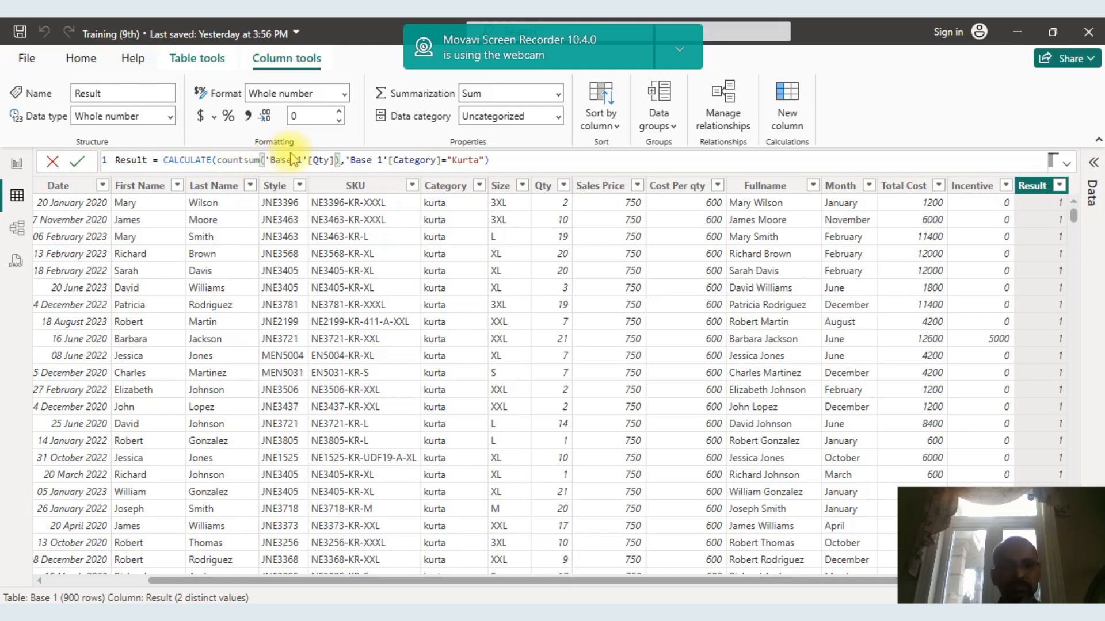
text(f)
key(BackSpace)
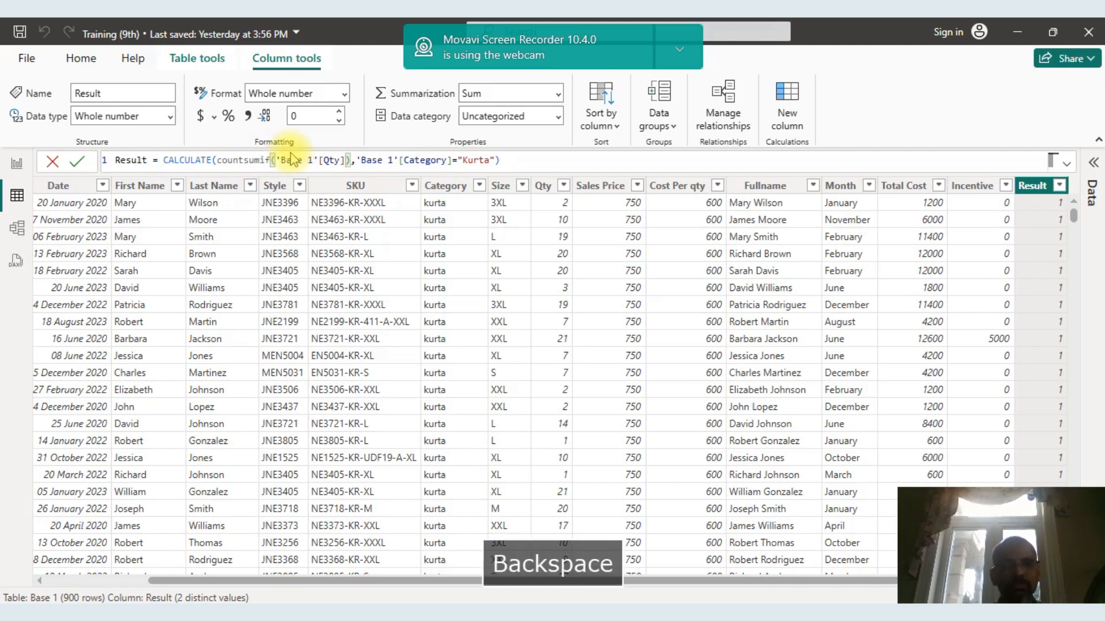
key(BackSpace)
key(BackSpace)
key(BackSpace)
key(BackSpace)
key(BackSpace)
key(BackSpace)
key(BackSpace)
key(BackSpace)
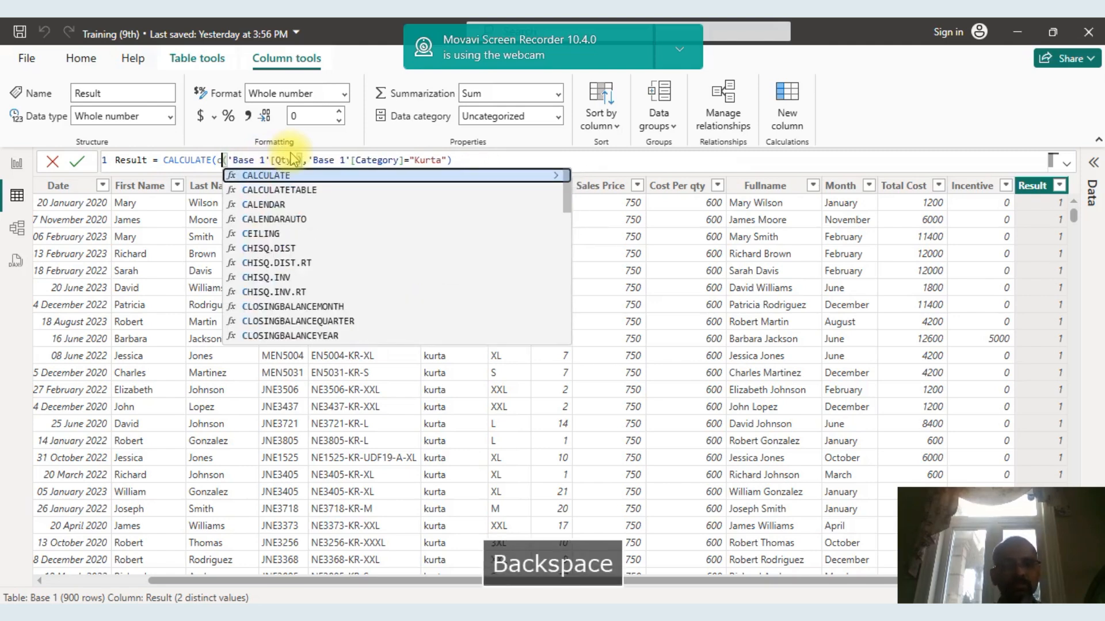
text(sum)
key(Return)
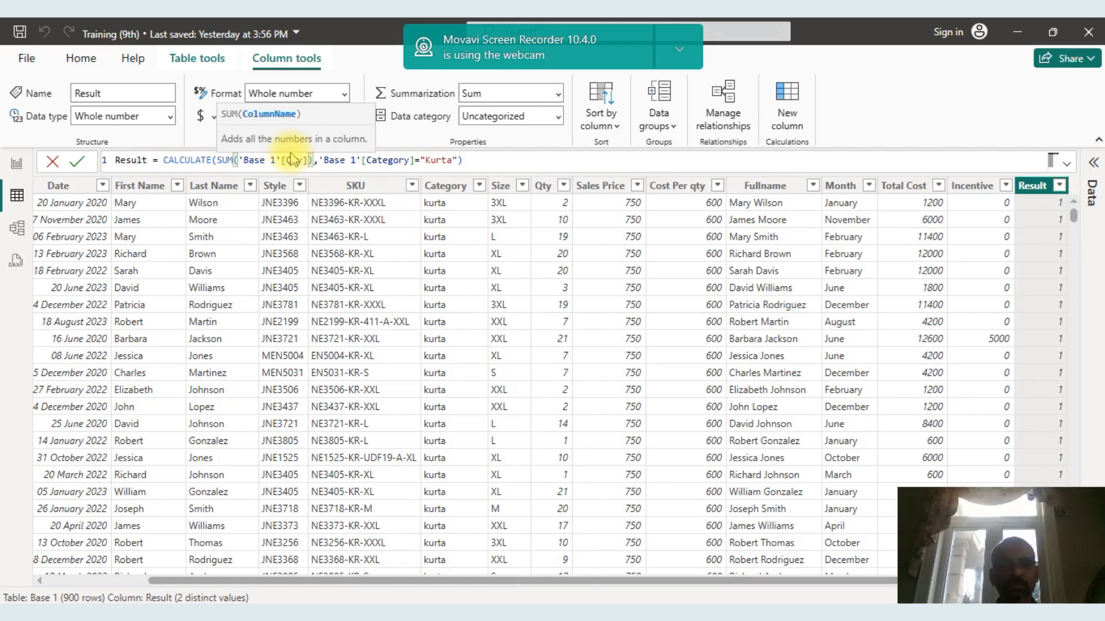
click(244, 166)
key(Left)
key(Left)
key(Left)
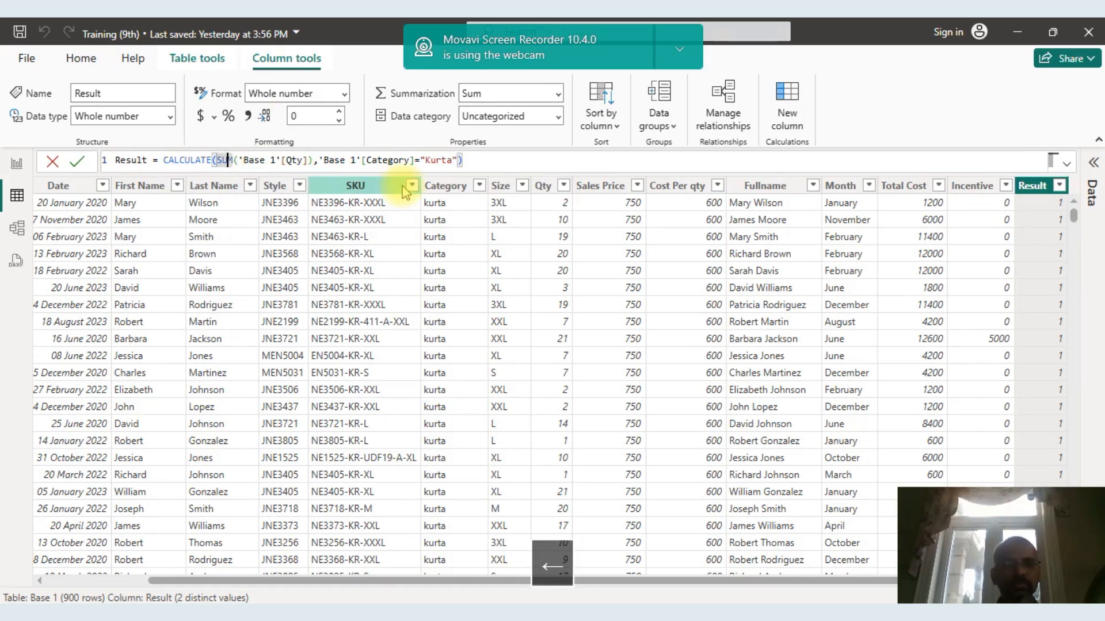
key(Return)
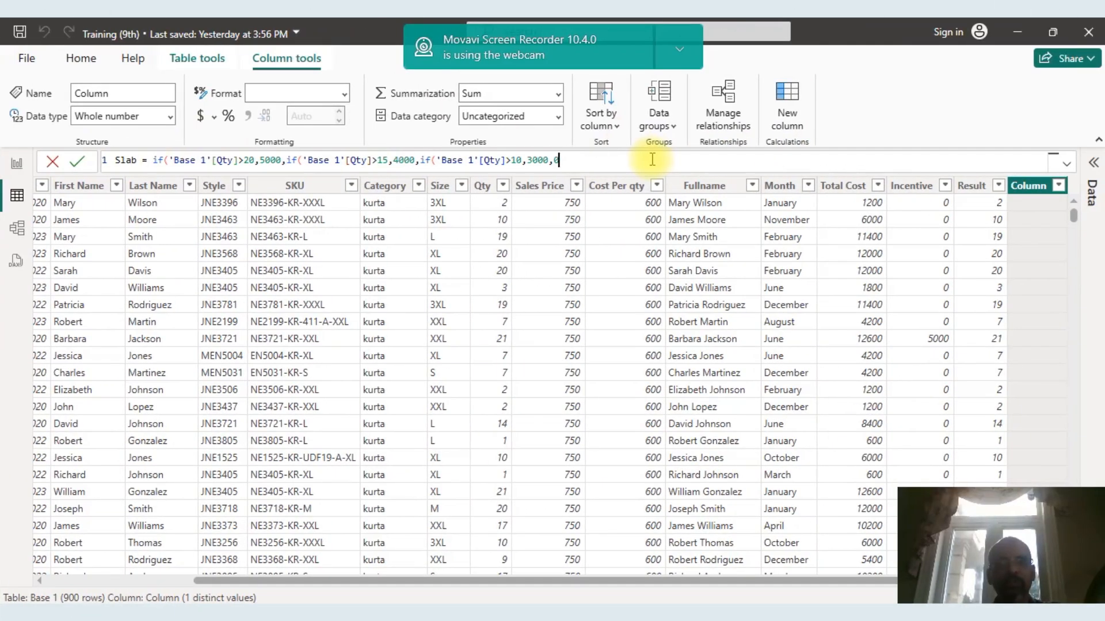
Close the three nested IF functions at the end of the Slab formula and commit it.
text())))
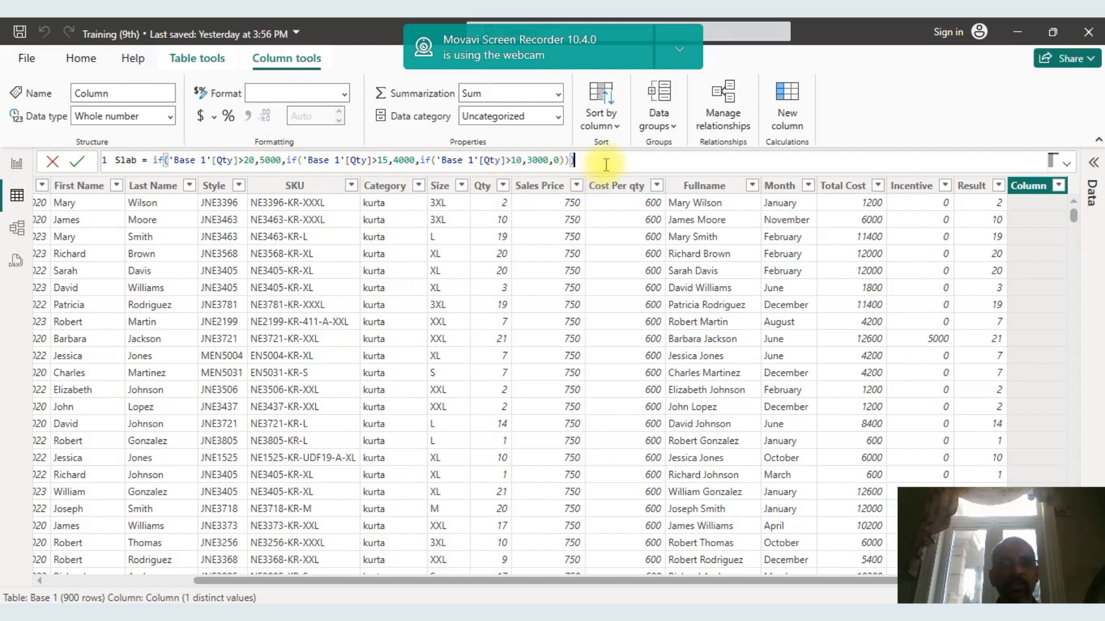
text())
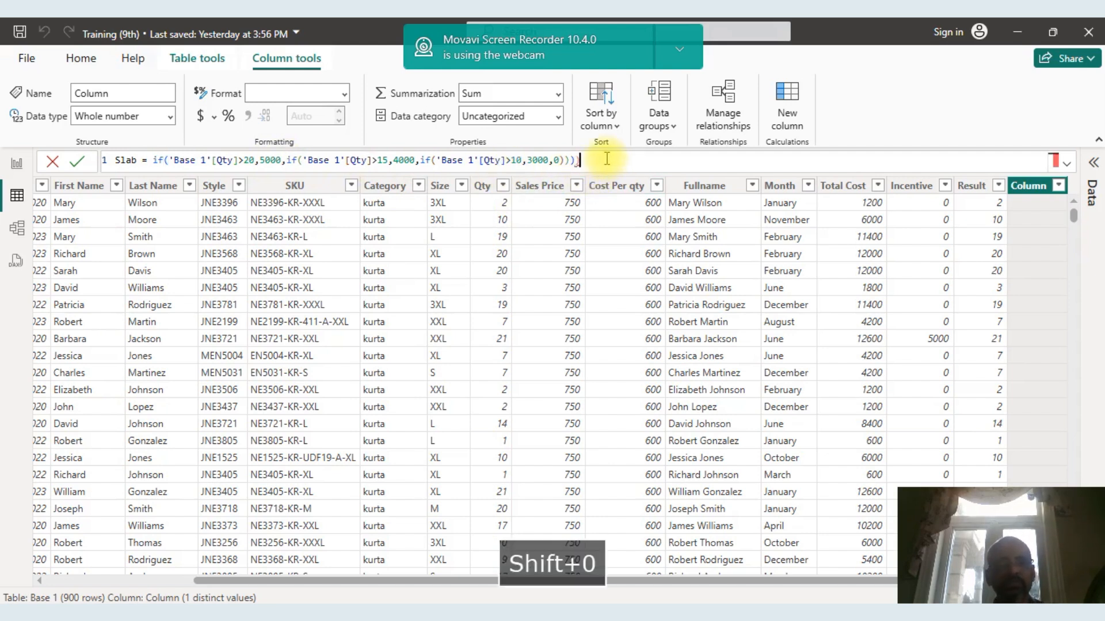
key(BackSpace)
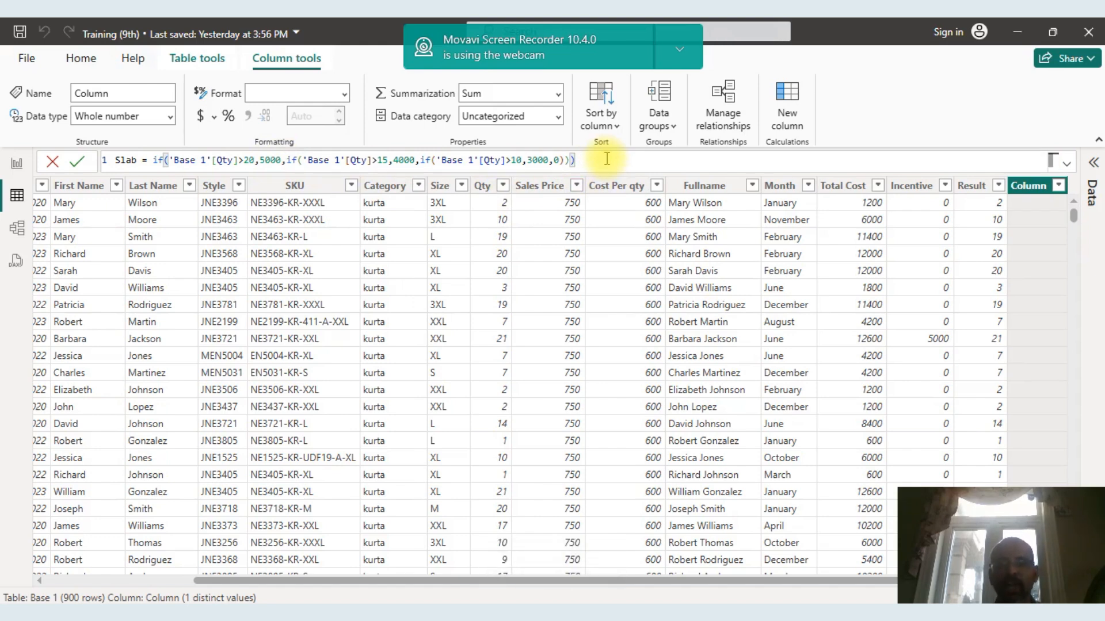
key(Return)
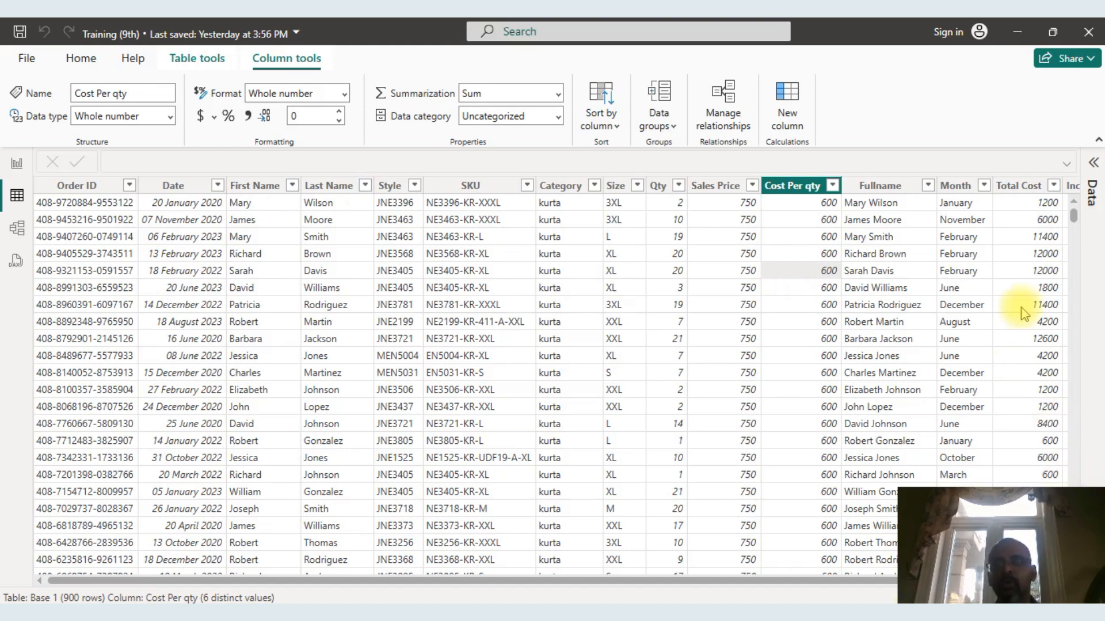
Add another calculated column to the Base 1 table and name it Grouping.
right_click(1022, 188)
click(951, 333)
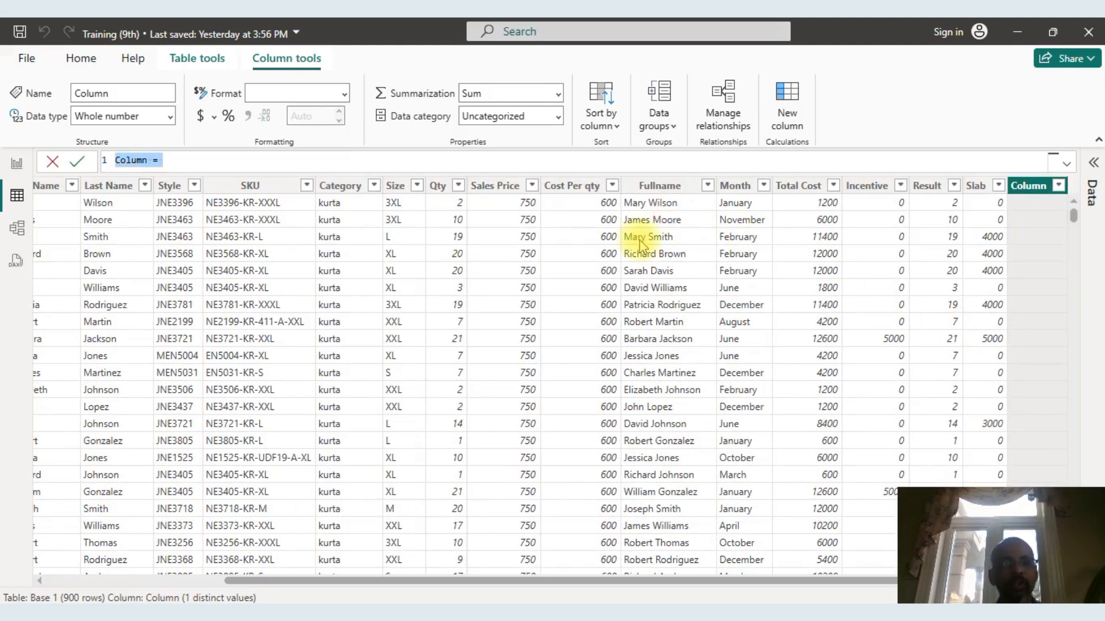
click(143, 160)
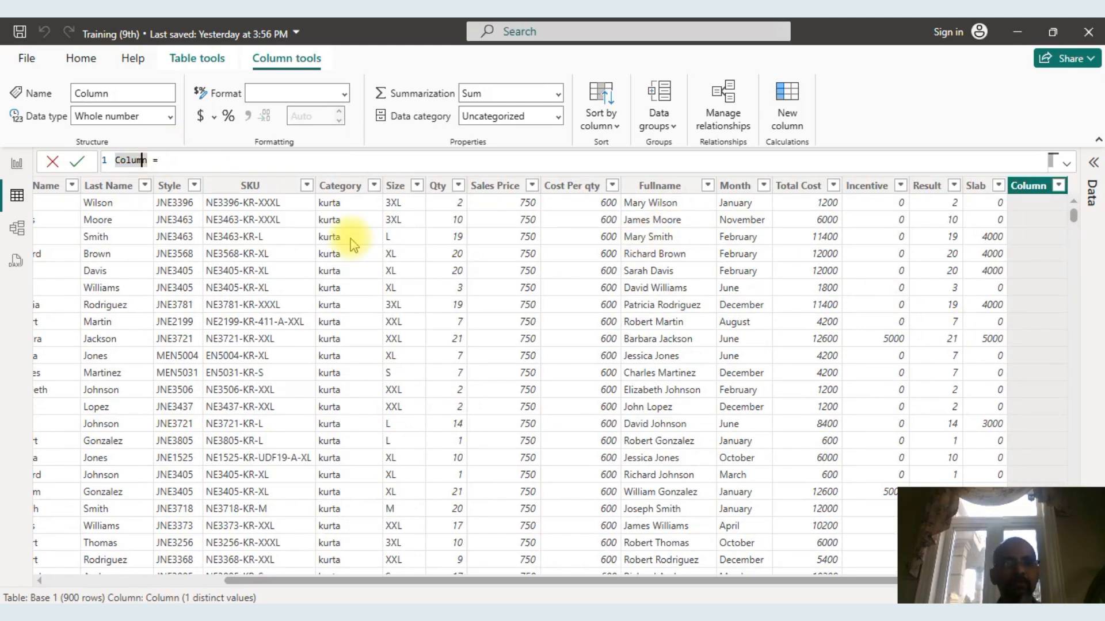
key(BackSpace)
key(BackSpace)
key(BackSpace)
key(BackSpace)
key(BackSpace)
key(BackSpace)
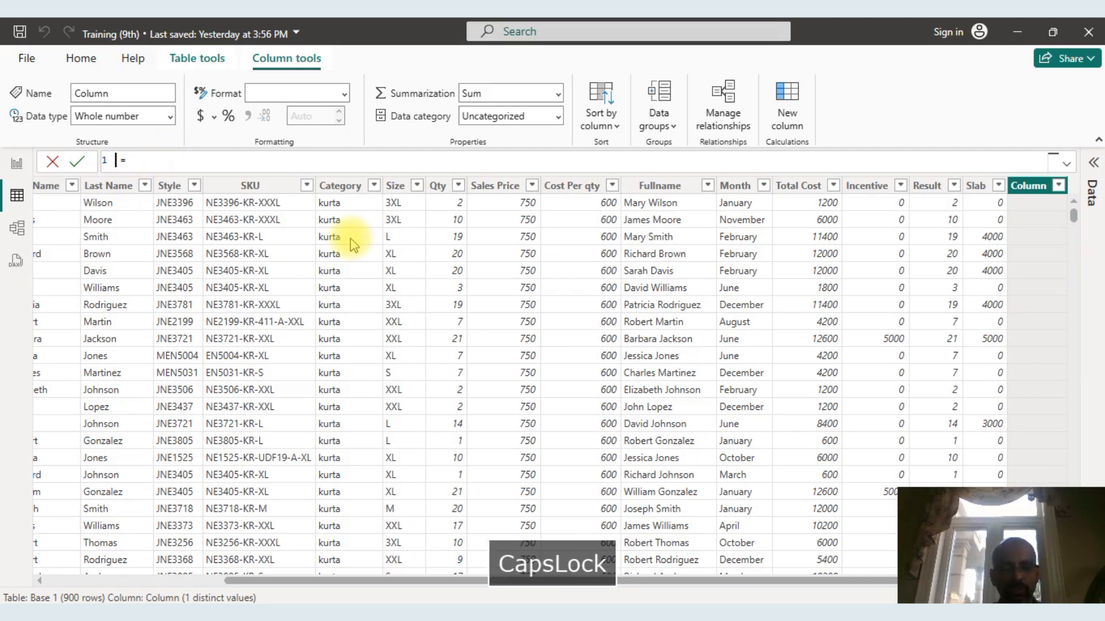
text(Grou)
text(ping)
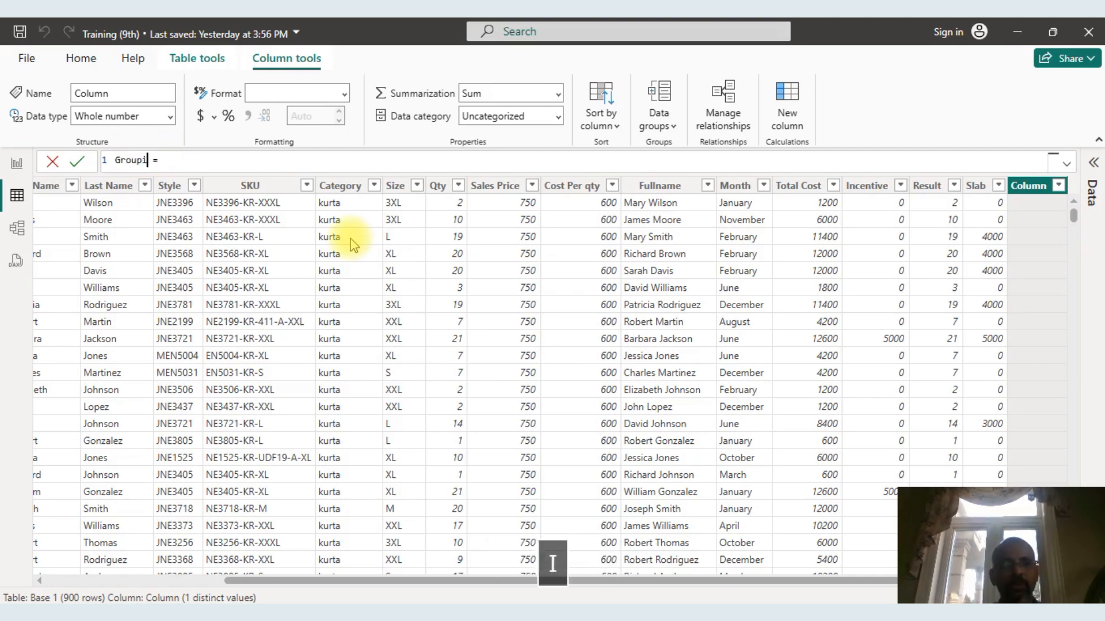
Change the new column's name in the formula to Groups.
key(BackSpace)
key(BackSpace)
key(BackSpace)
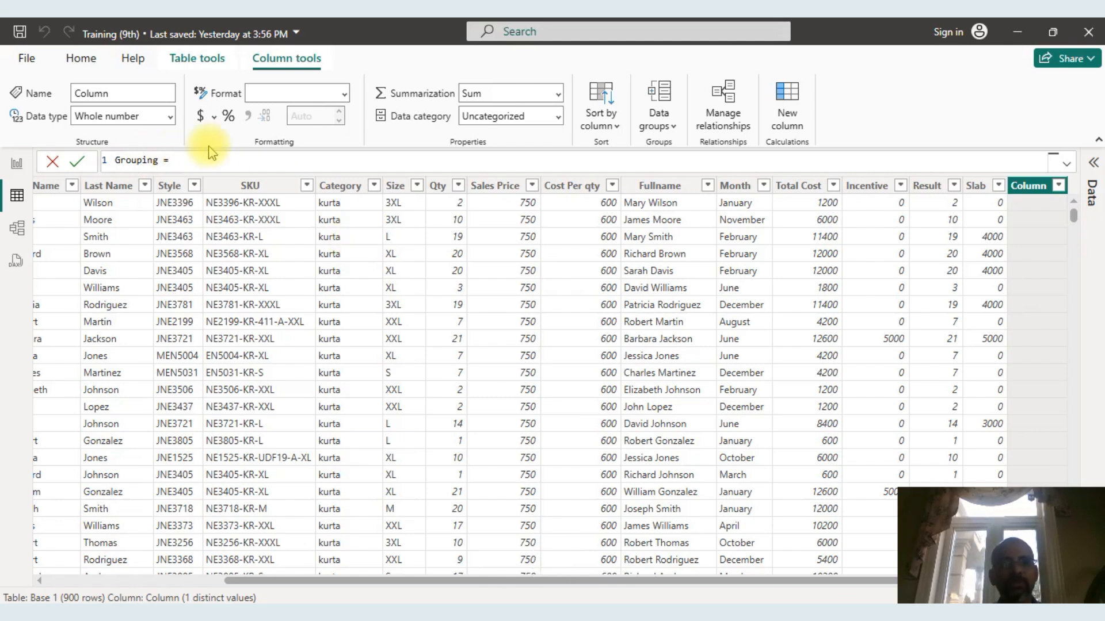
text(s)
click(201, 160)
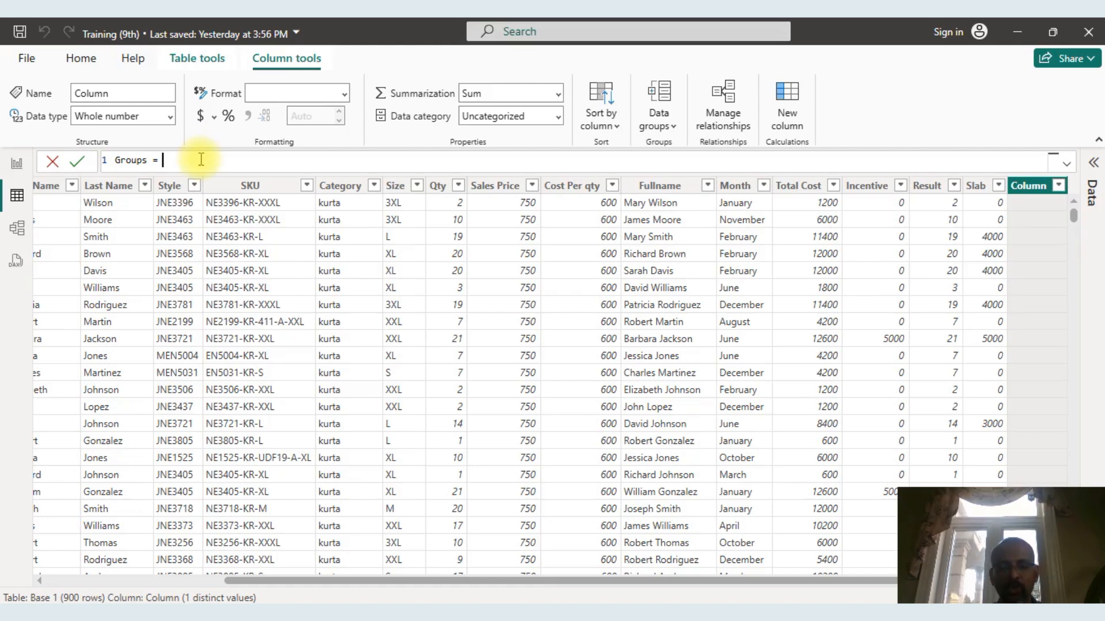
Start the Groups formula with an IF function whose test uses RANDBETWEEN(1,4).
text(=)
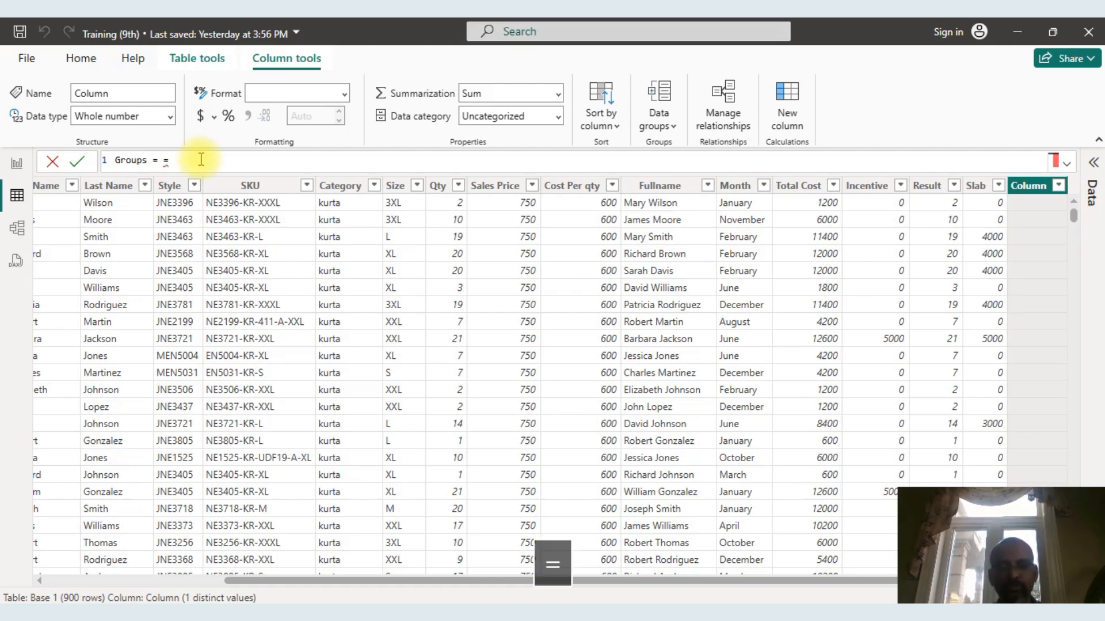
key(BackSpace)
text(if)
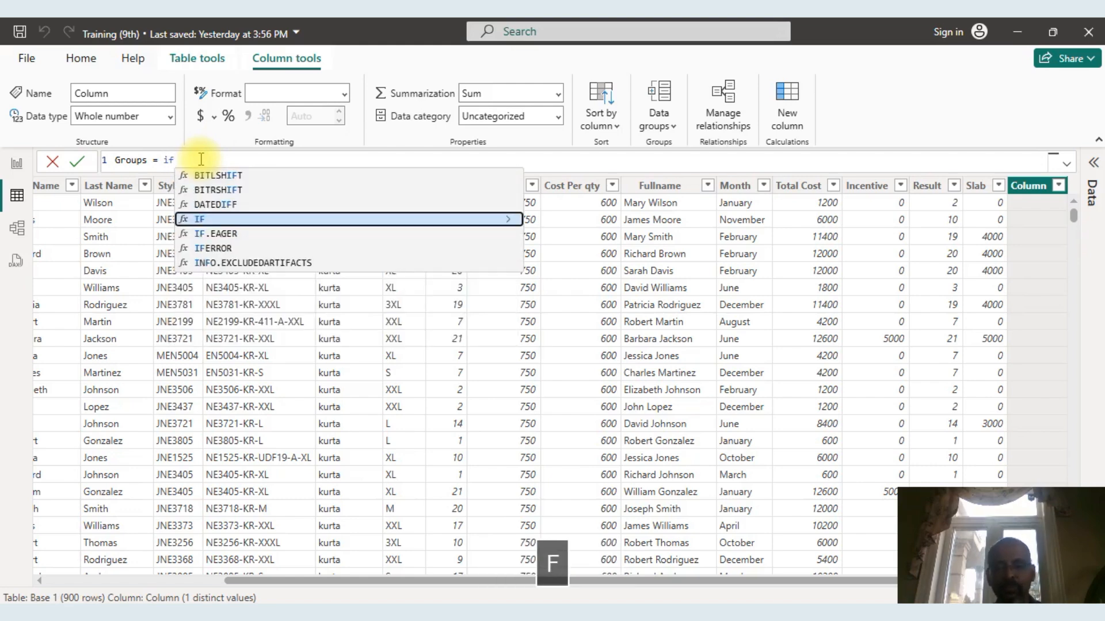
text((rand)
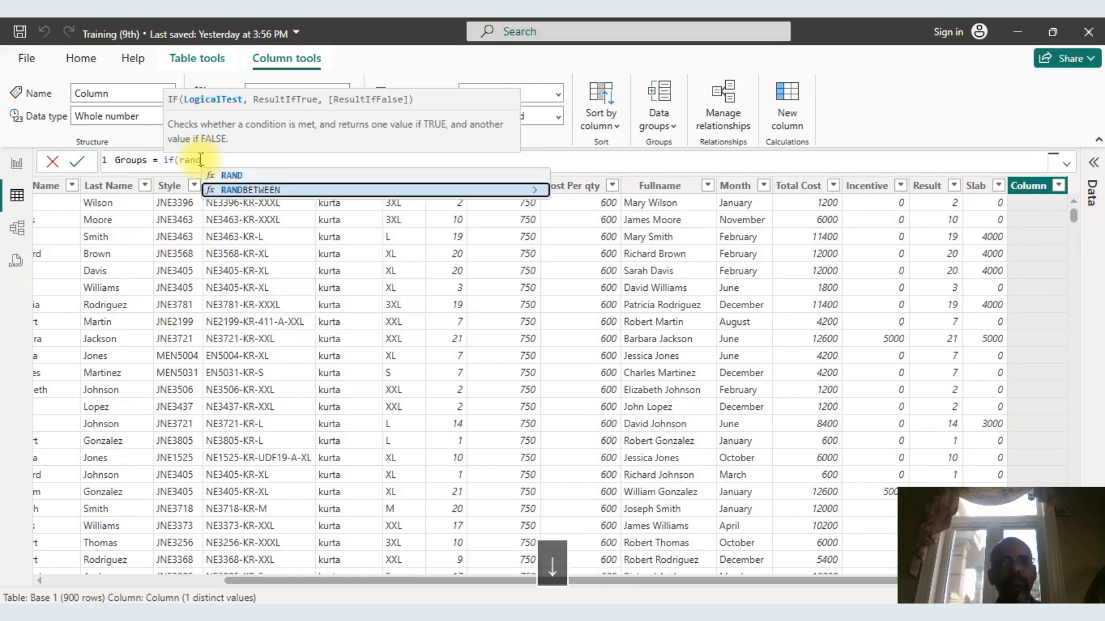
key(Tab)
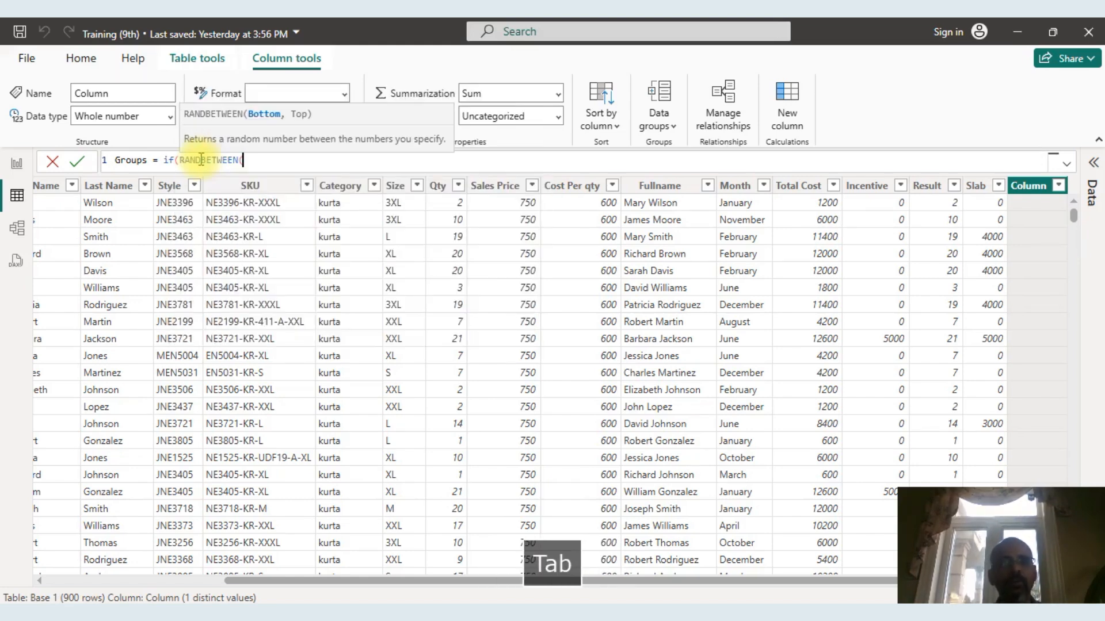
text(1,)
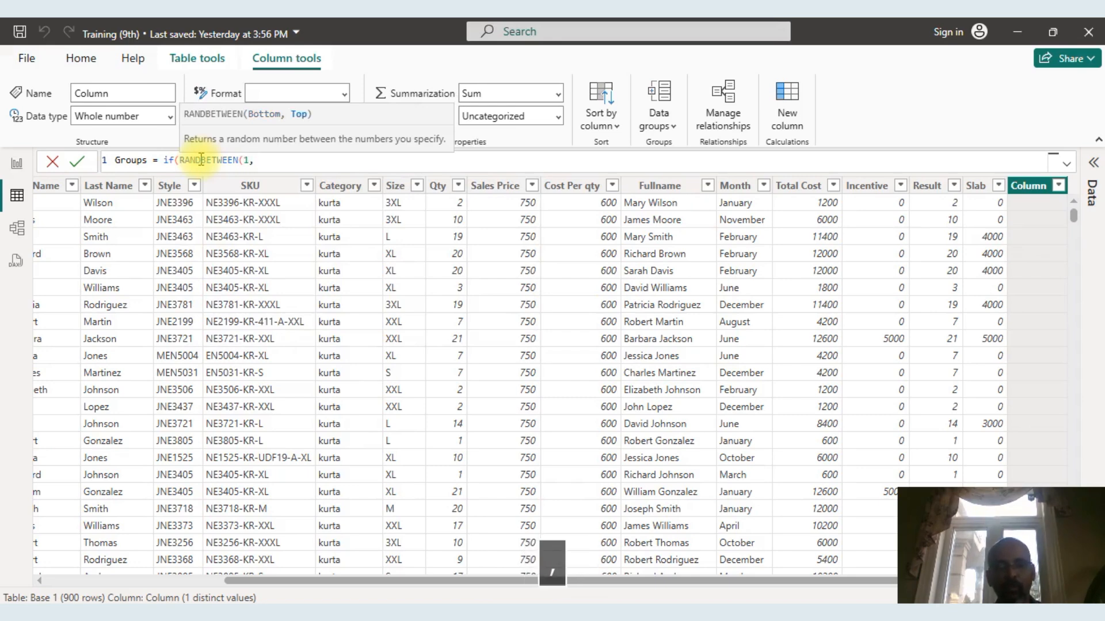
text(4))
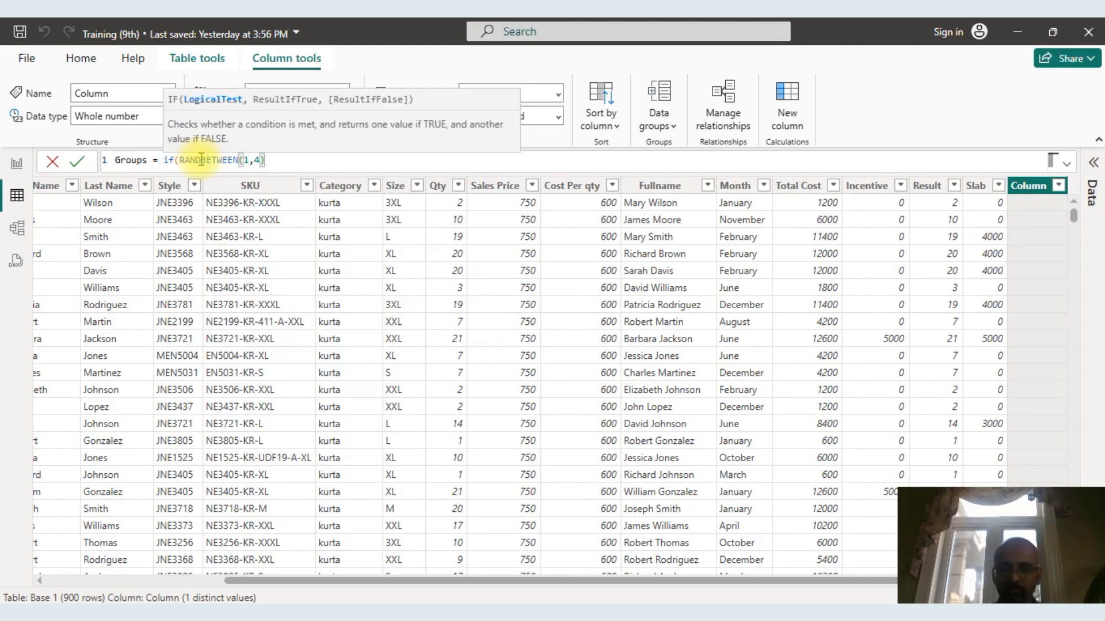
text(>)
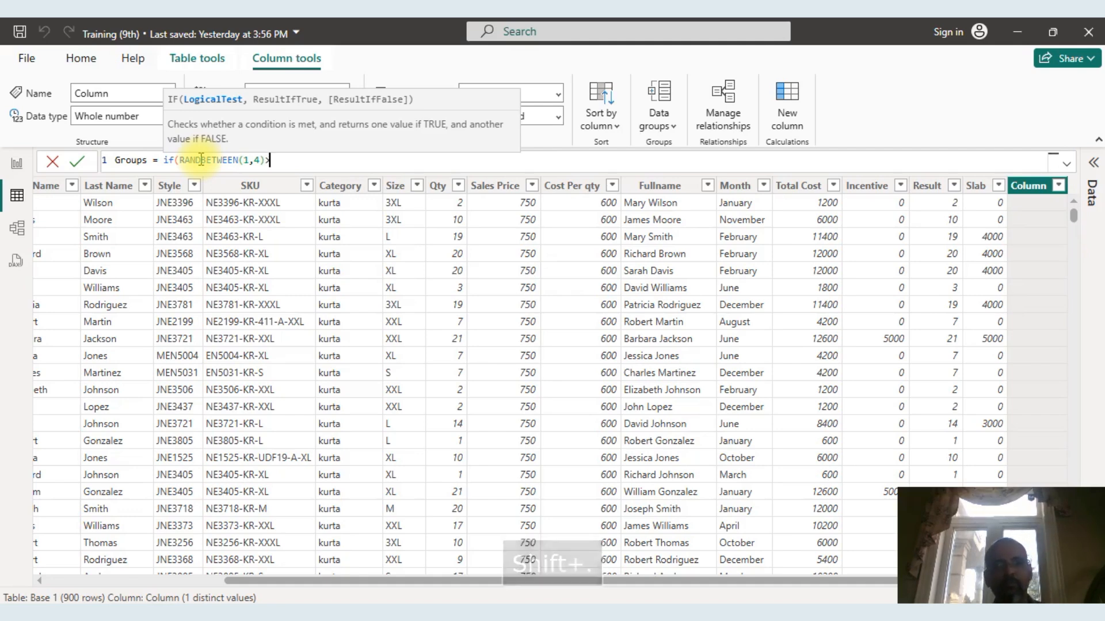
Complete the IF test as greater than 3 and make it return "A" when true, leaving the false argument open.
key(BackSpace)
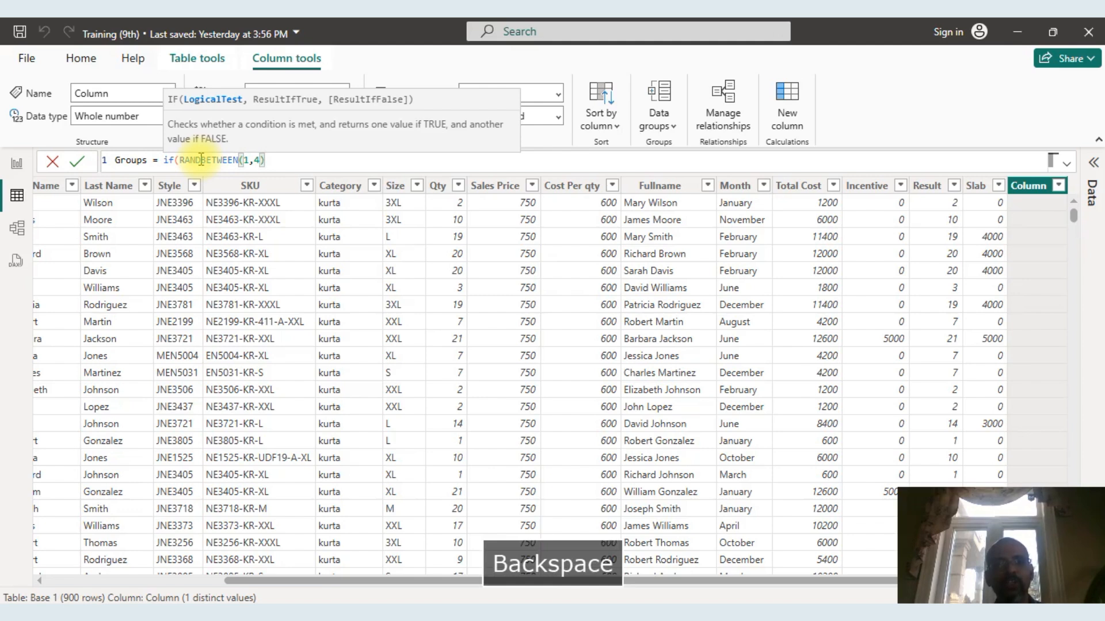
text(<)
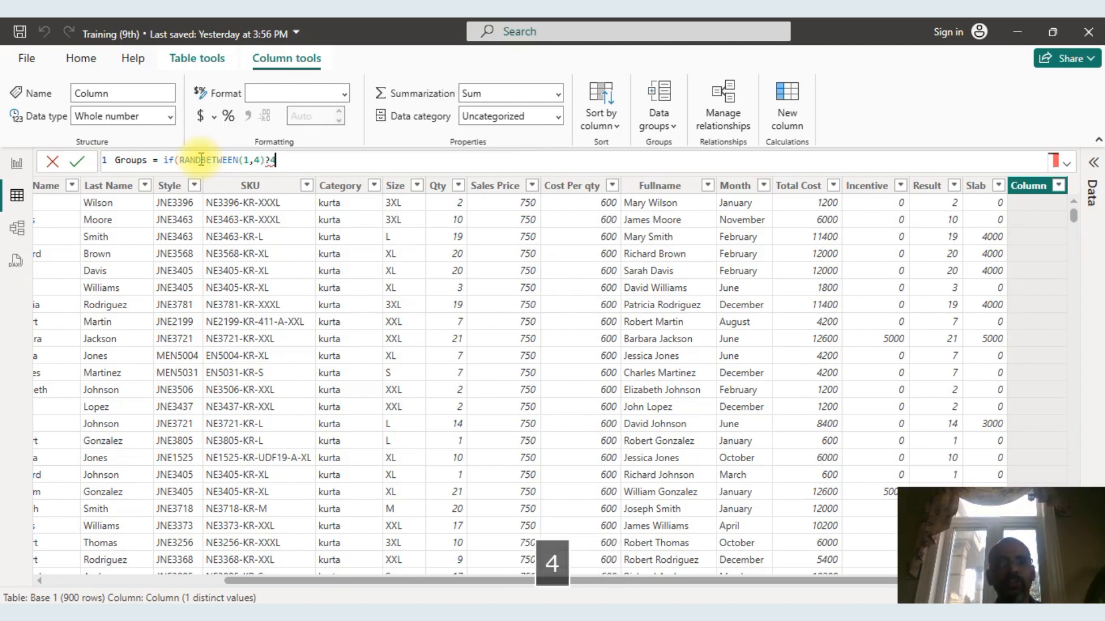
key(BackSpace)
text(>3)
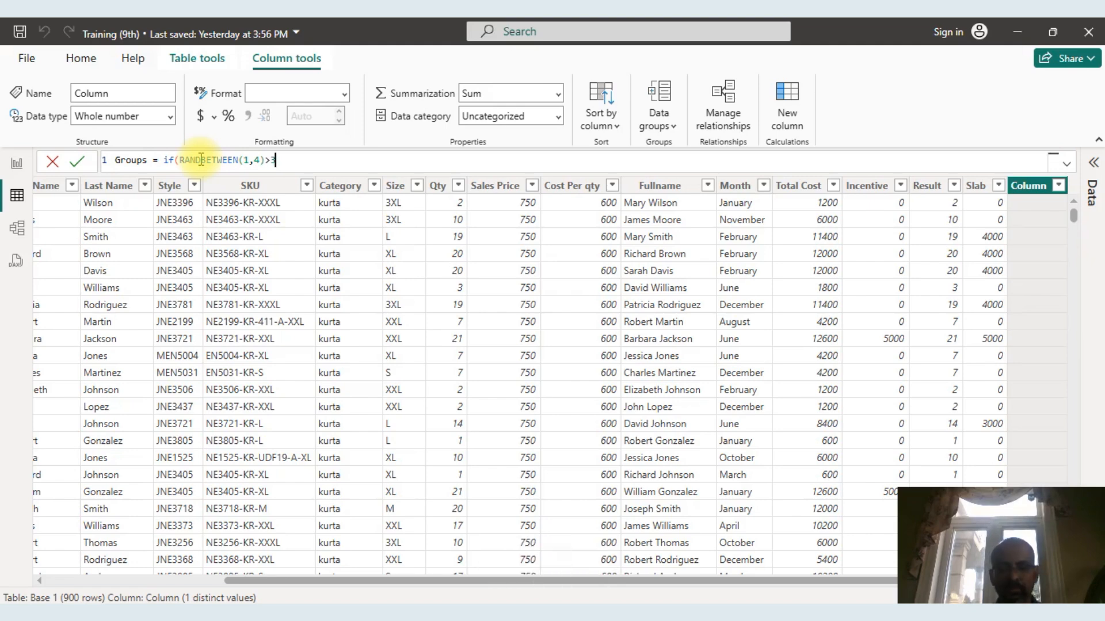
text(,)
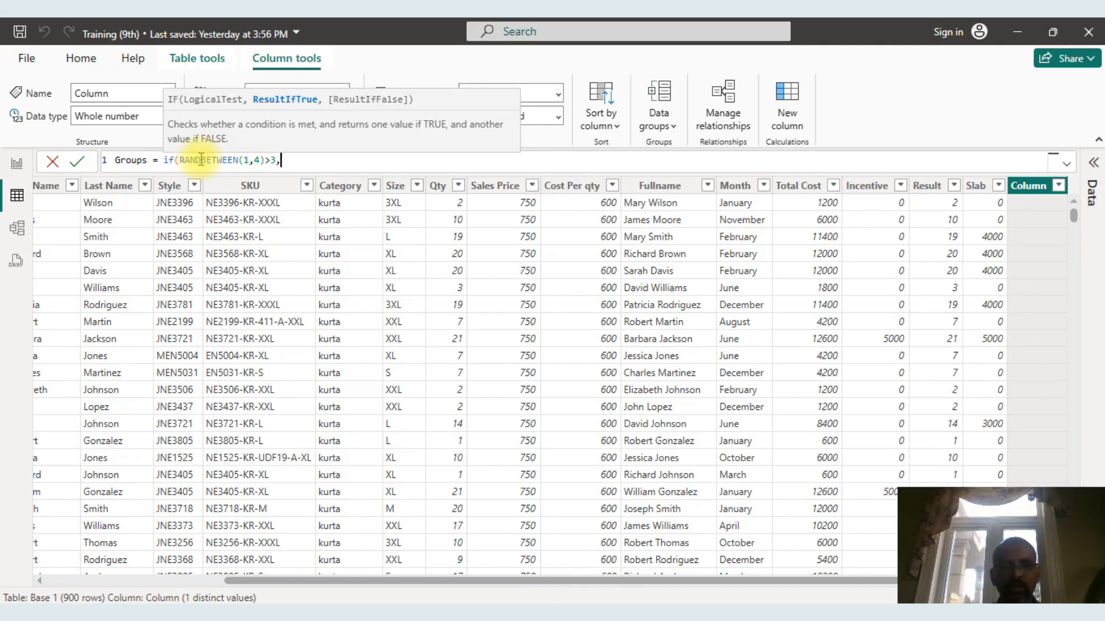
text("A)
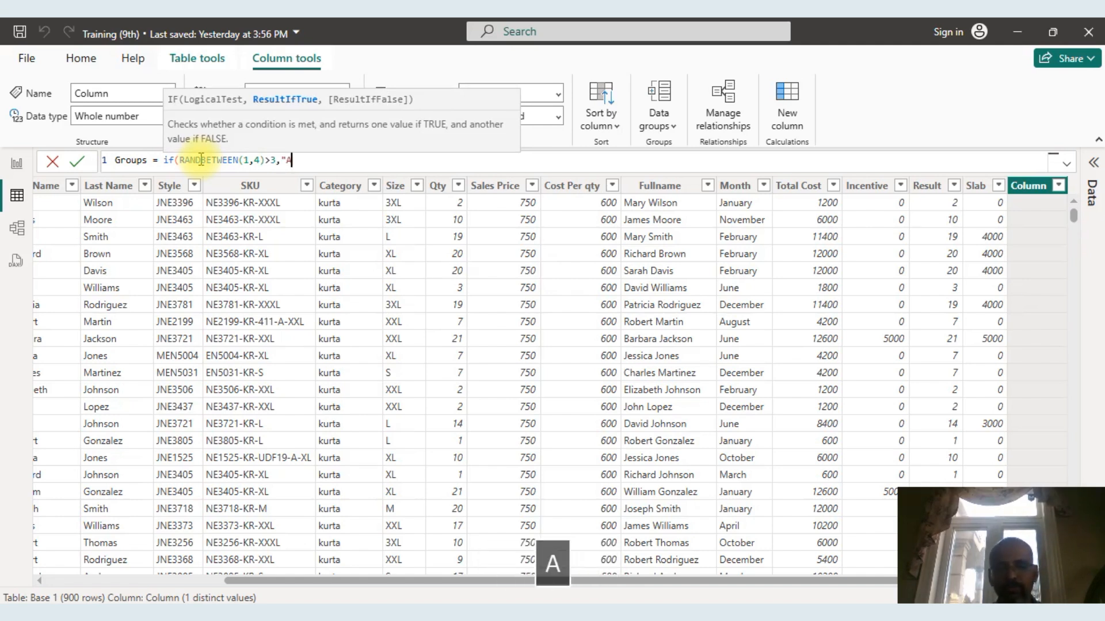
text(",)
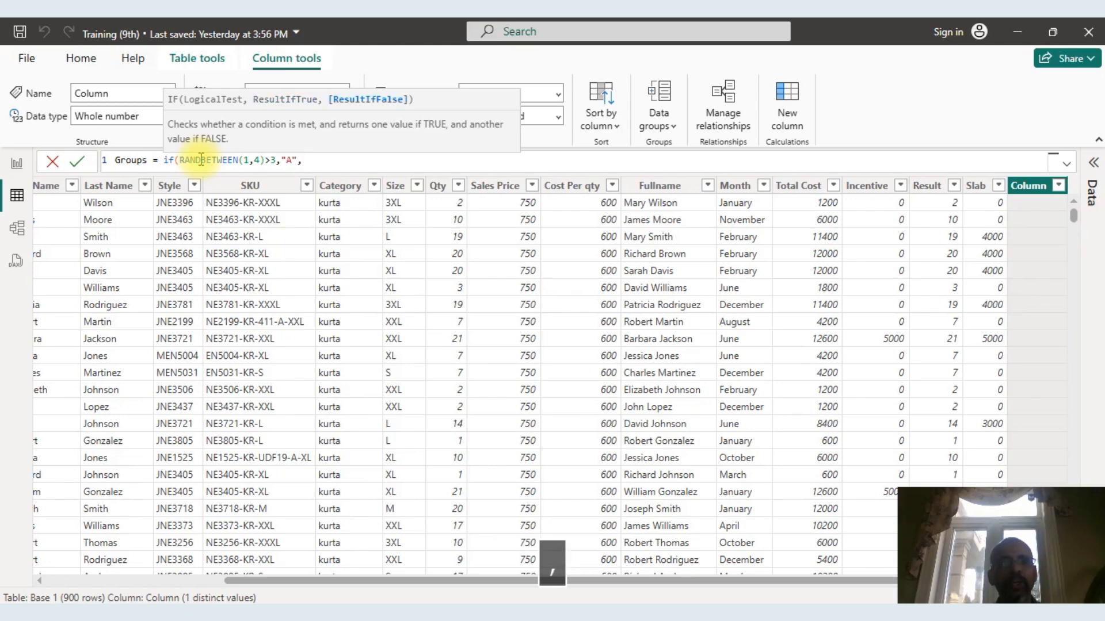
Copy the whole IF clause and paste it twice at the end of the Groups formula as nested IFs.
drag(330, 161, 163, 161)
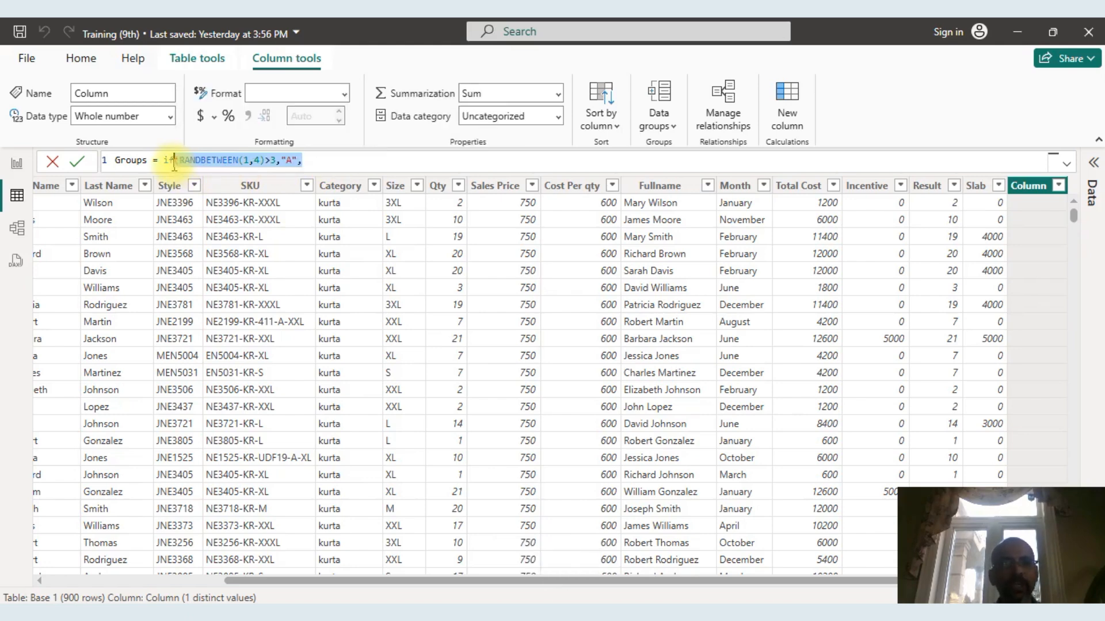
key(ctrl+c)
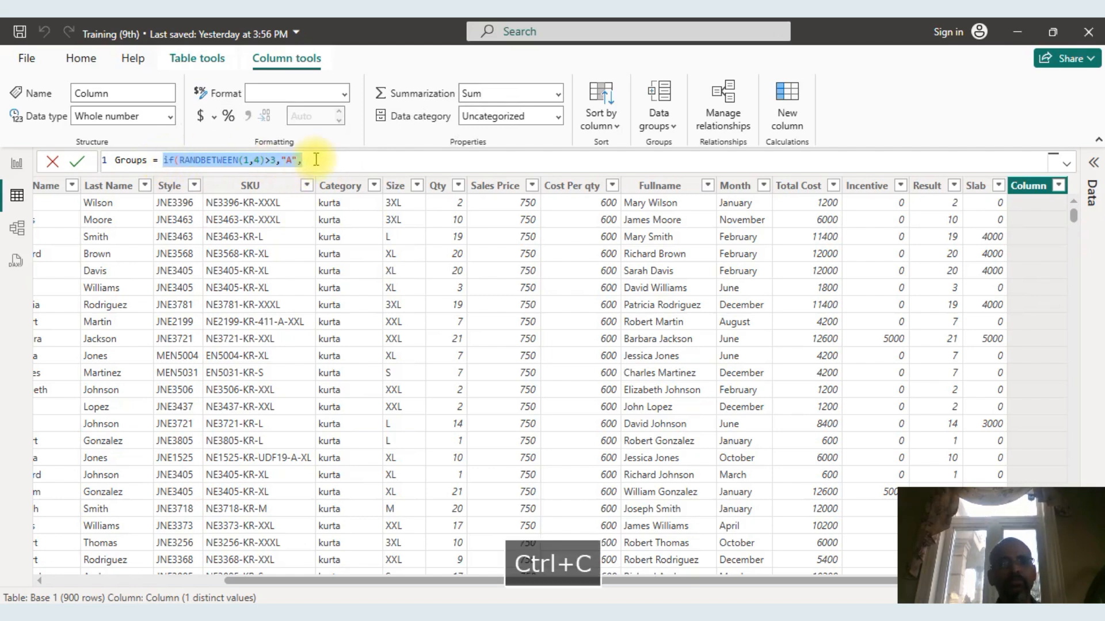
click(314, 159)
key(ctrl+v)
key(ctrl+v)
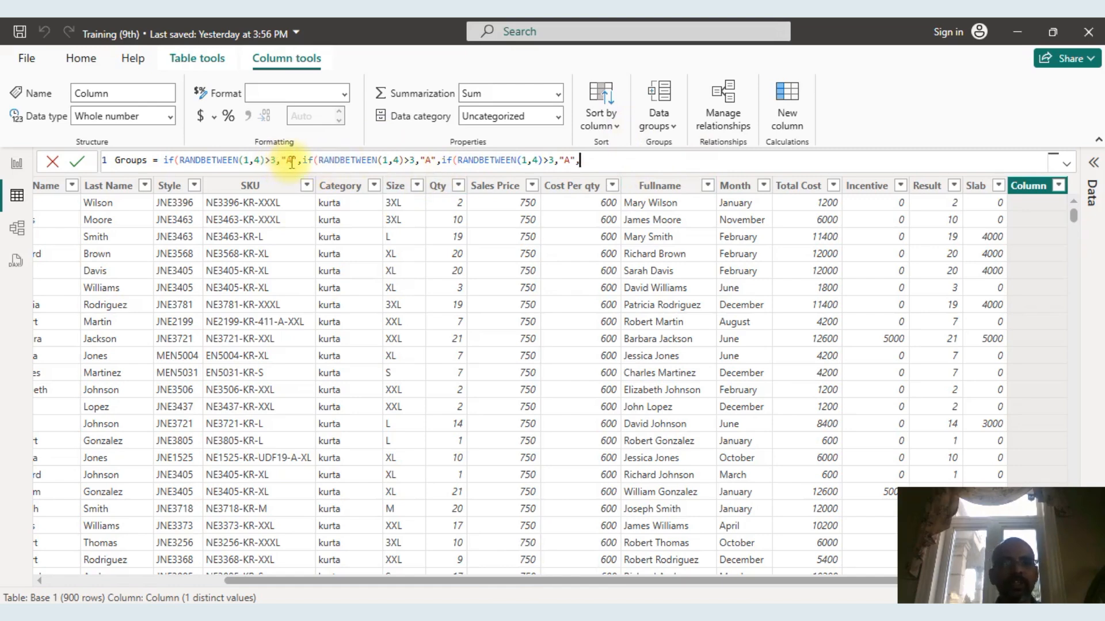
Set the comparison threshold to 2 in the second IF and to 1 in the third IF of the Groups formula.
click(415, 161)
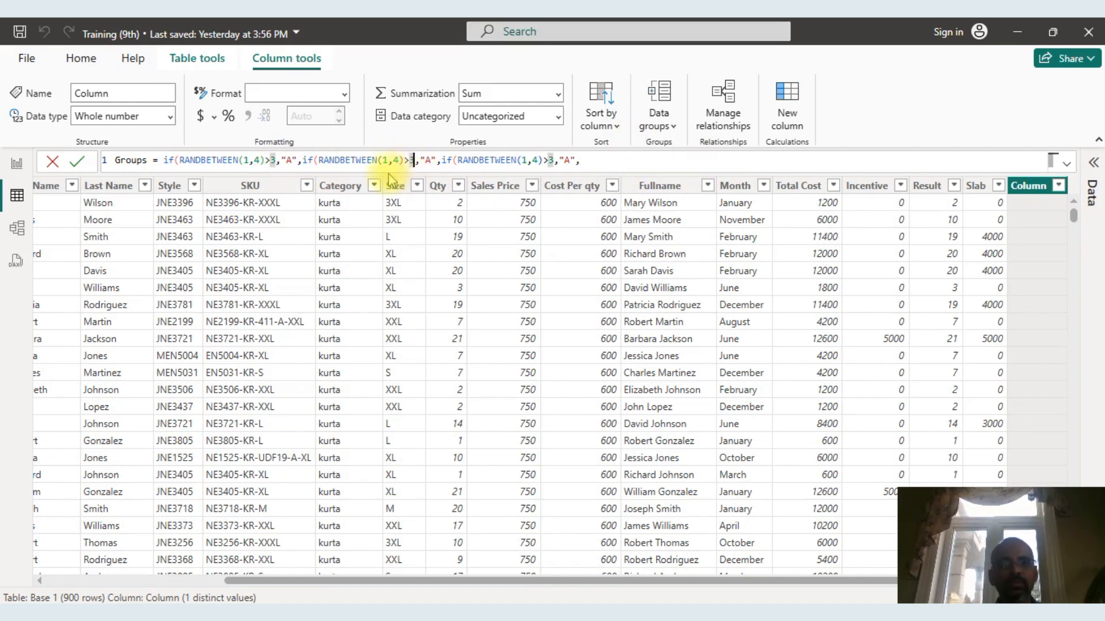
click(275, 161)
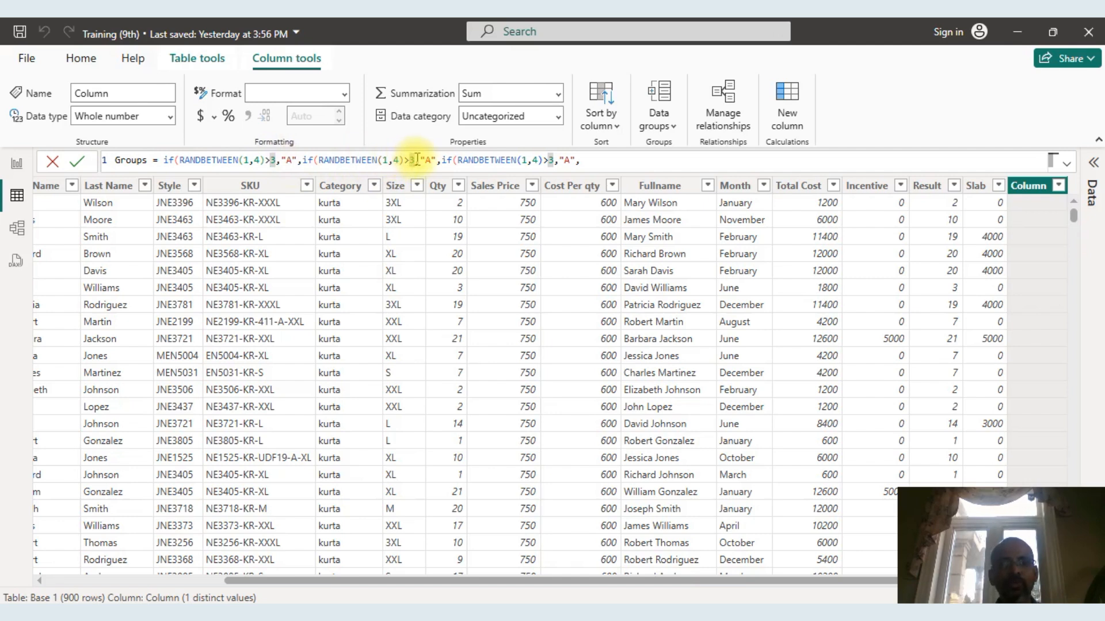
text(2)
key(BackSpace)
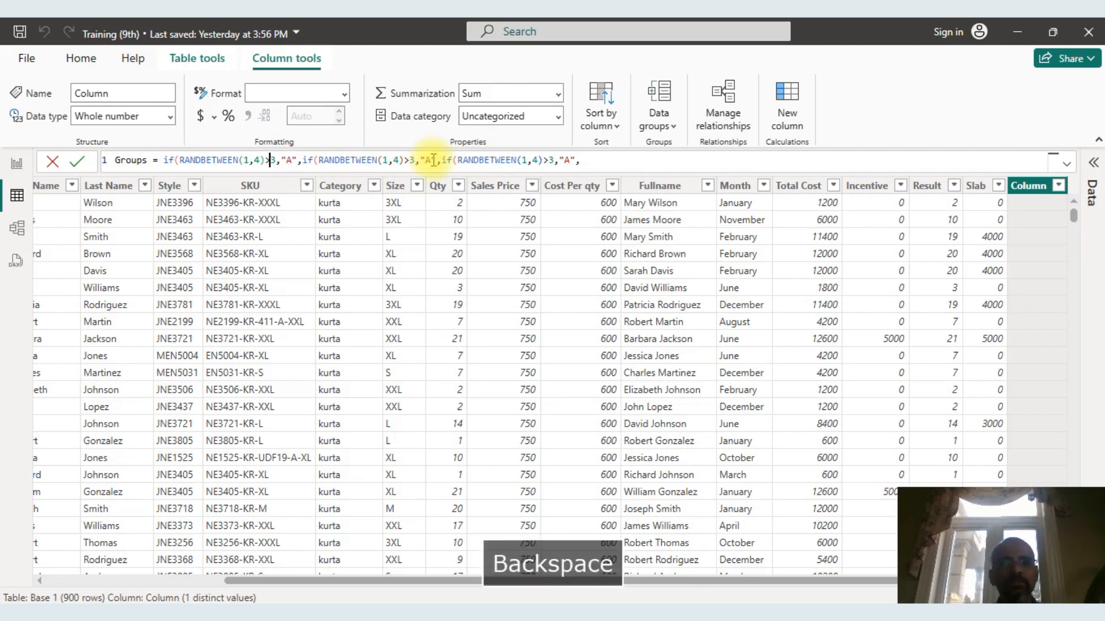
click(413, 161)
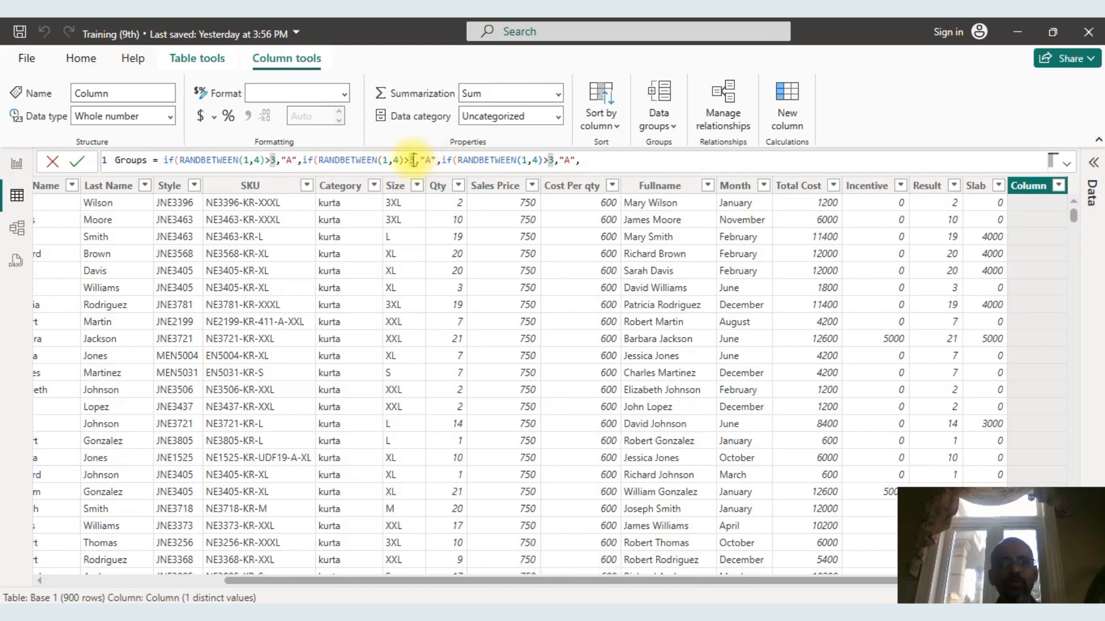
text(2)
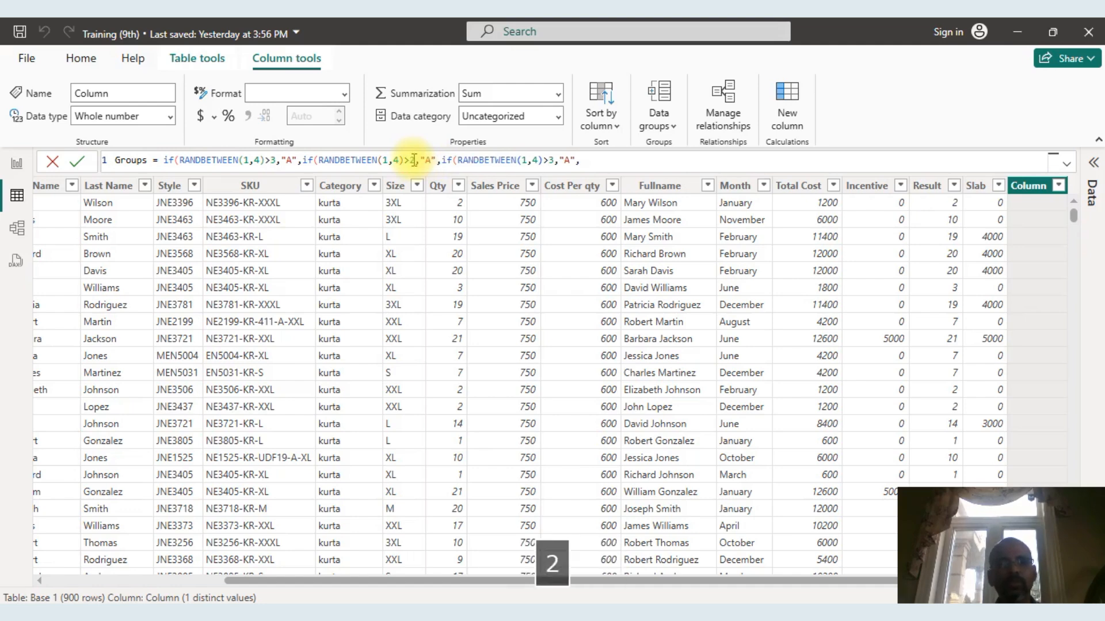
click(553, 161)
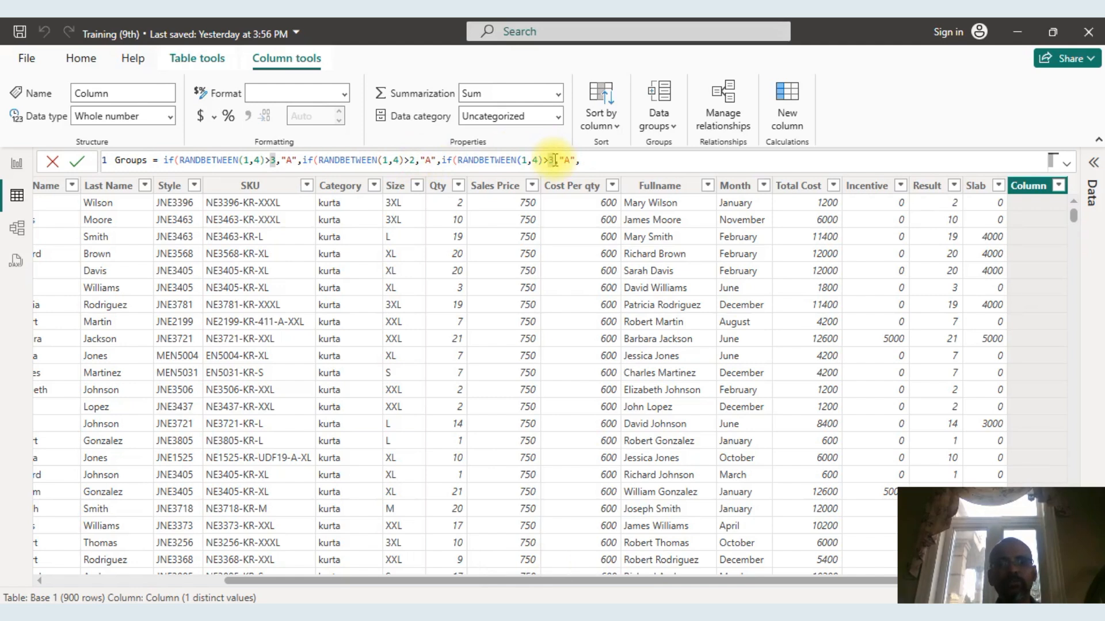
text(1)
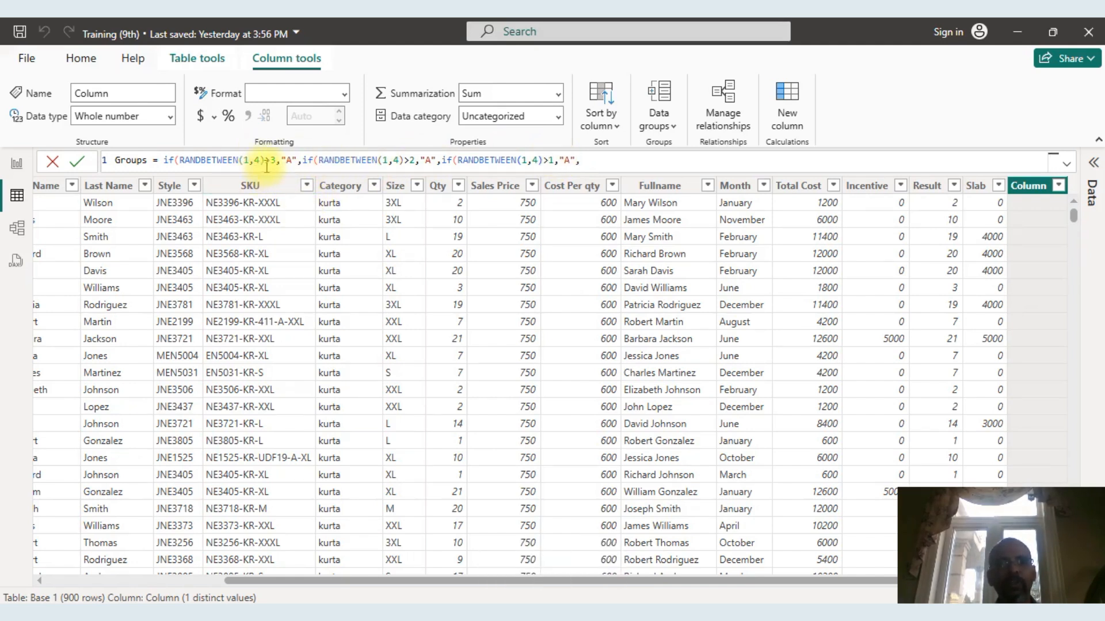
Change the true result to "B" in the second IF and to "C" in the third IF.
click(431, 161)
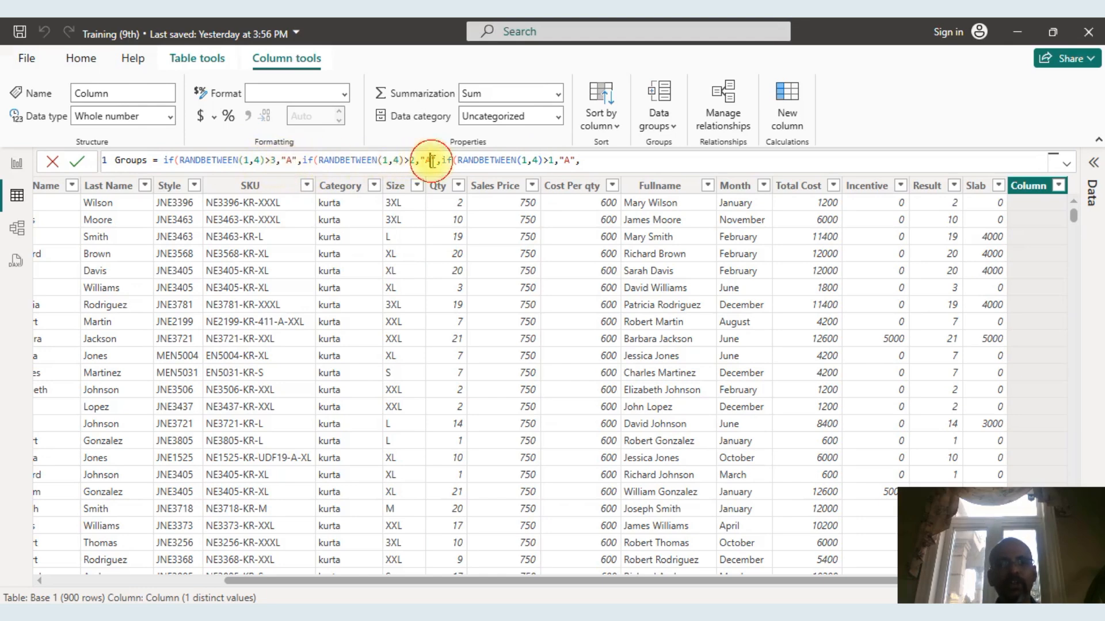
key(BackSpace)
text(B)
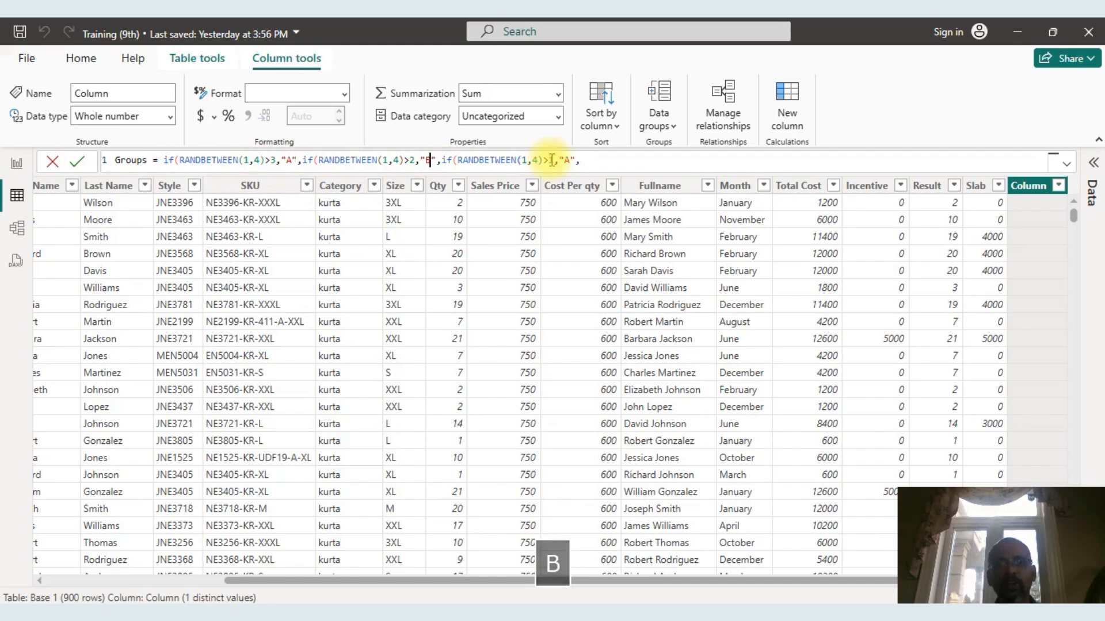
click(569, 160)
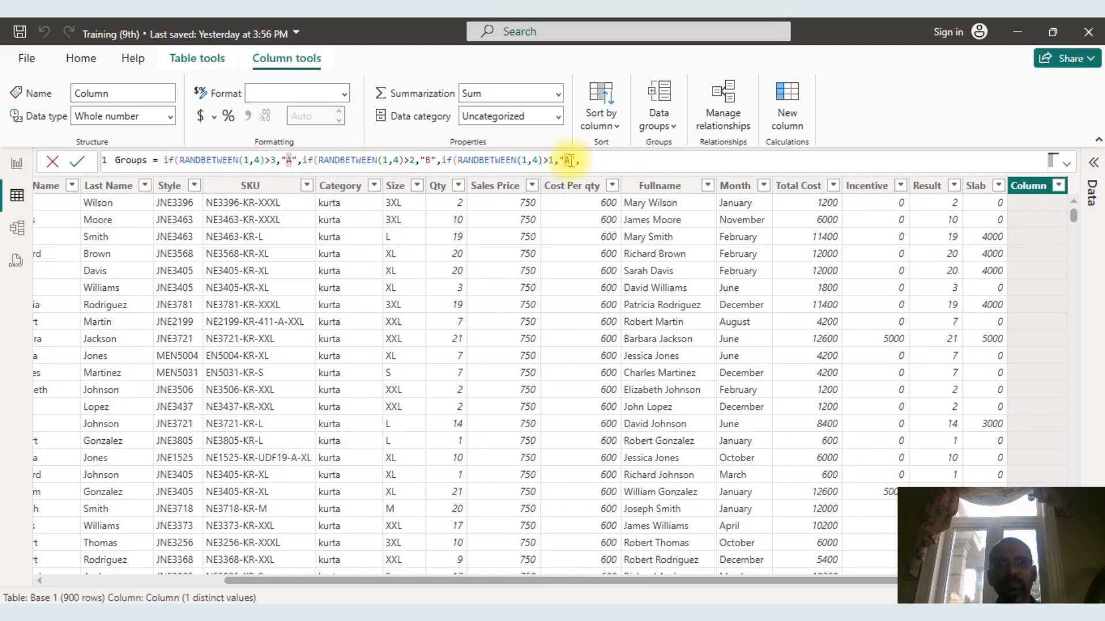
key(BackSpace)
text(C)
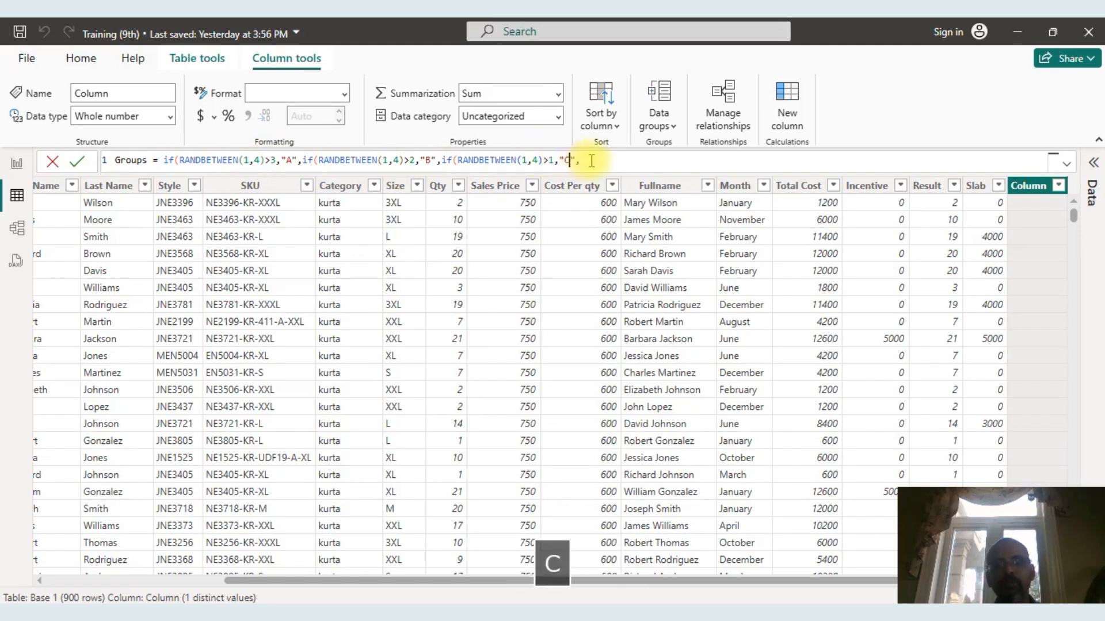
Add "D" as the final false result, close all three IF functions and commit the Groups formula.
click(592, 161)
text(D)
key(BackSpace)
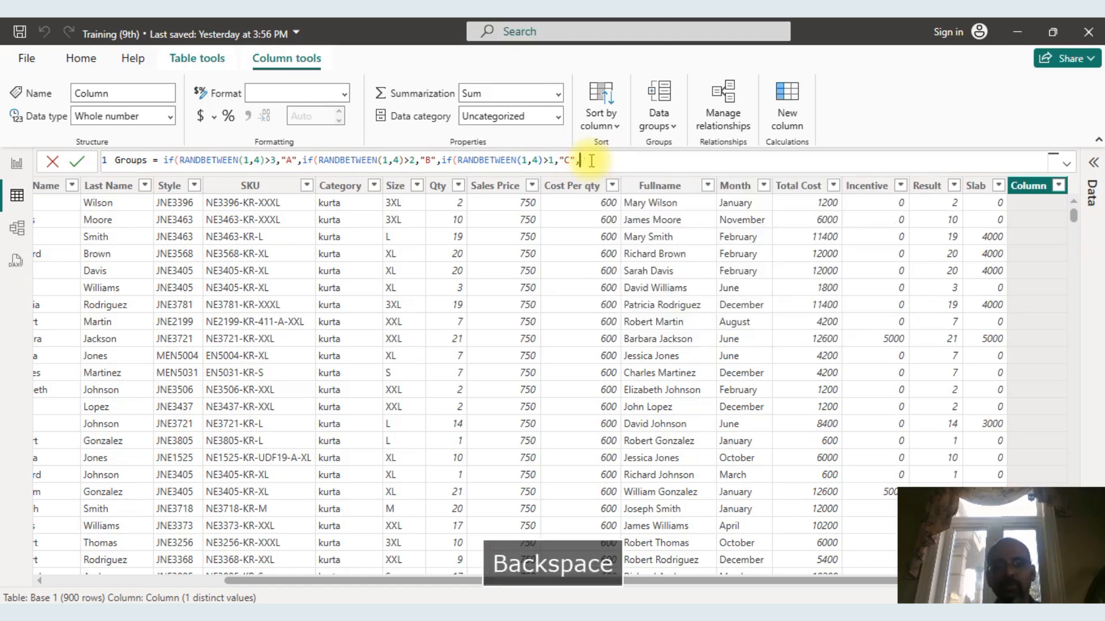
text("D")
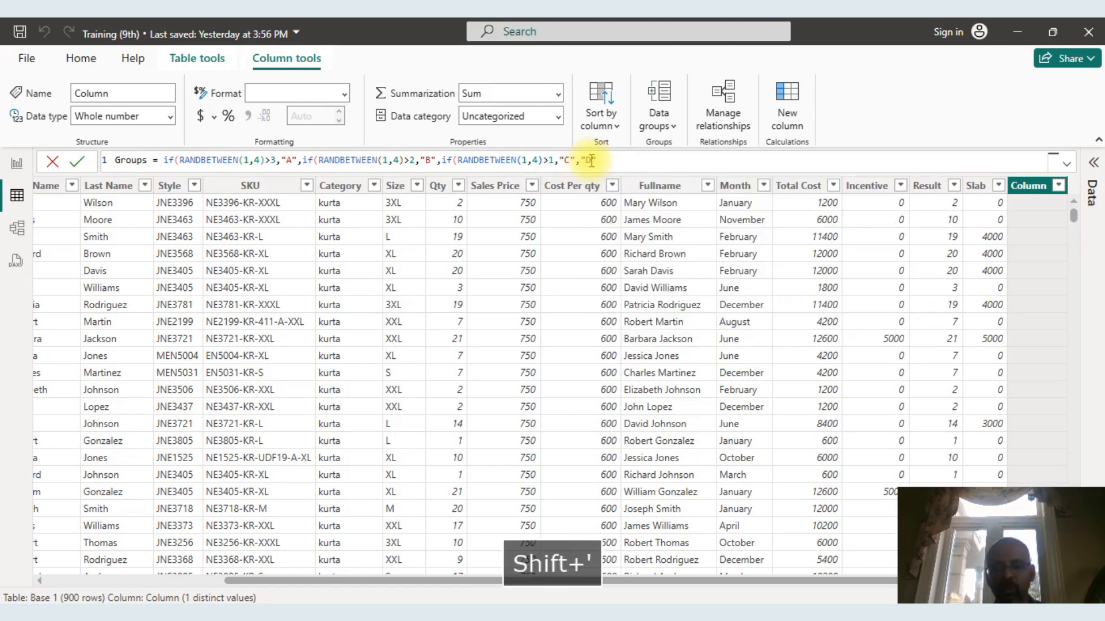
text())))
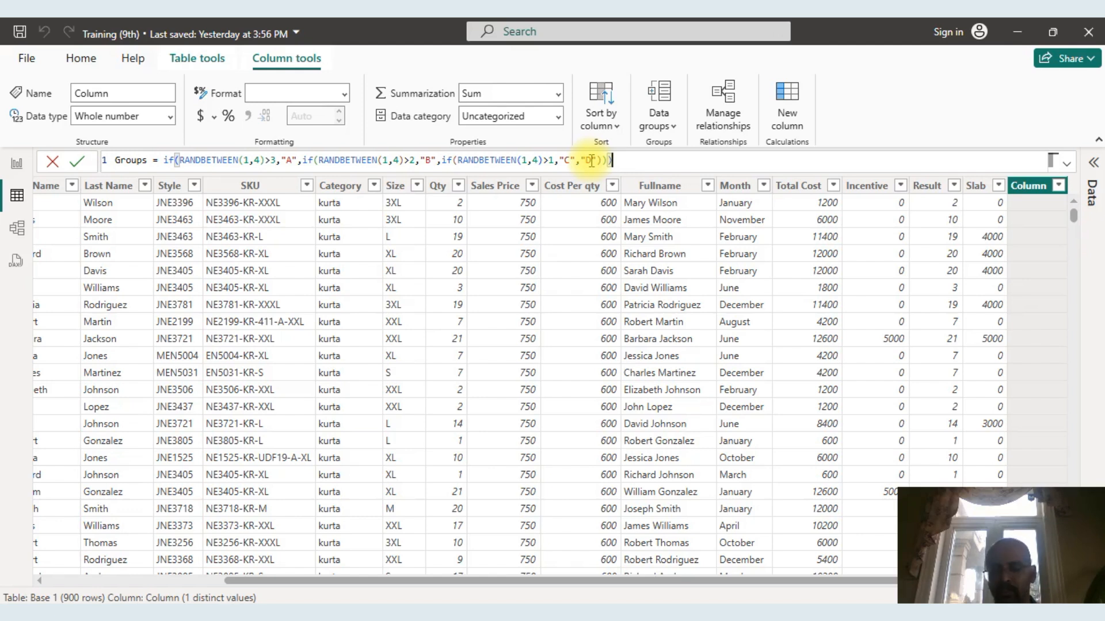
key(Return)
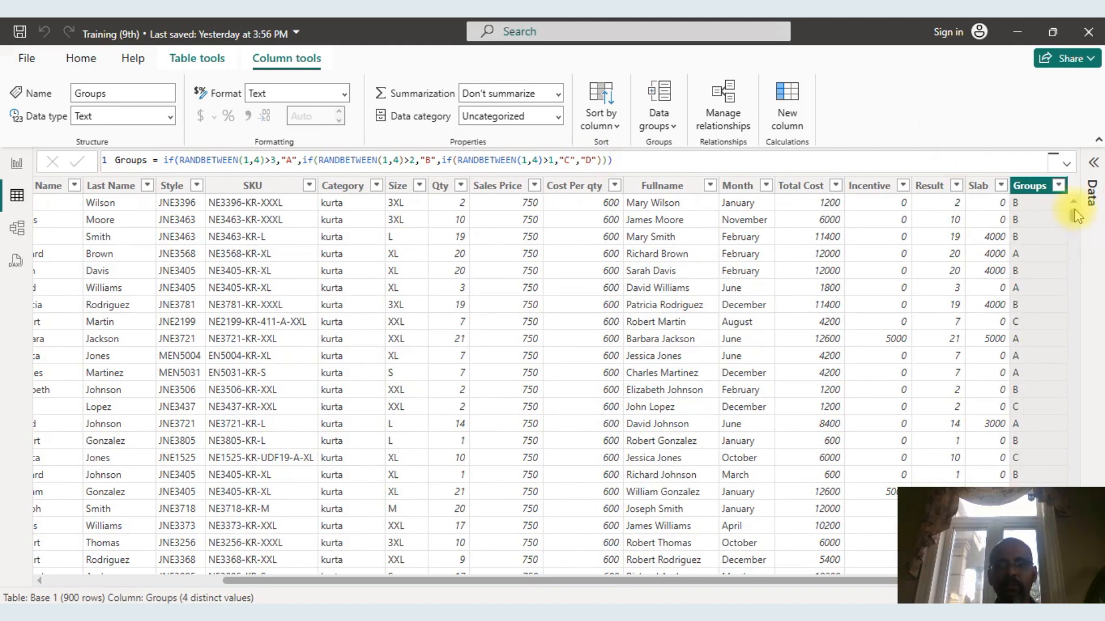
Check the distinct values in the Groups column's filter list, keeping all of them selected.
click(1059, 185)
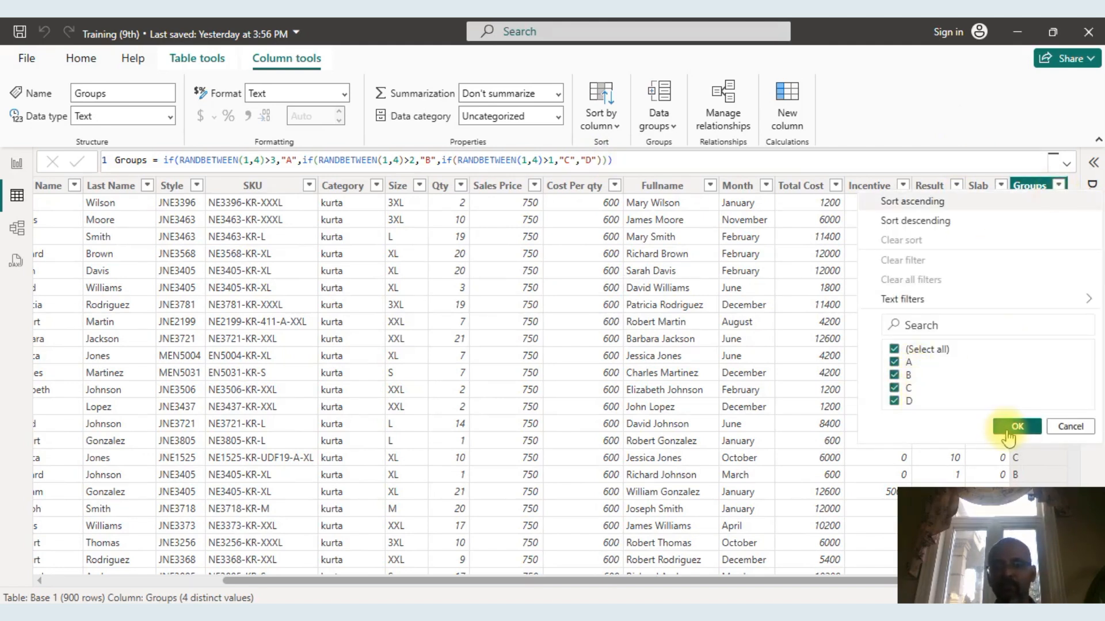
click(1010, 430)
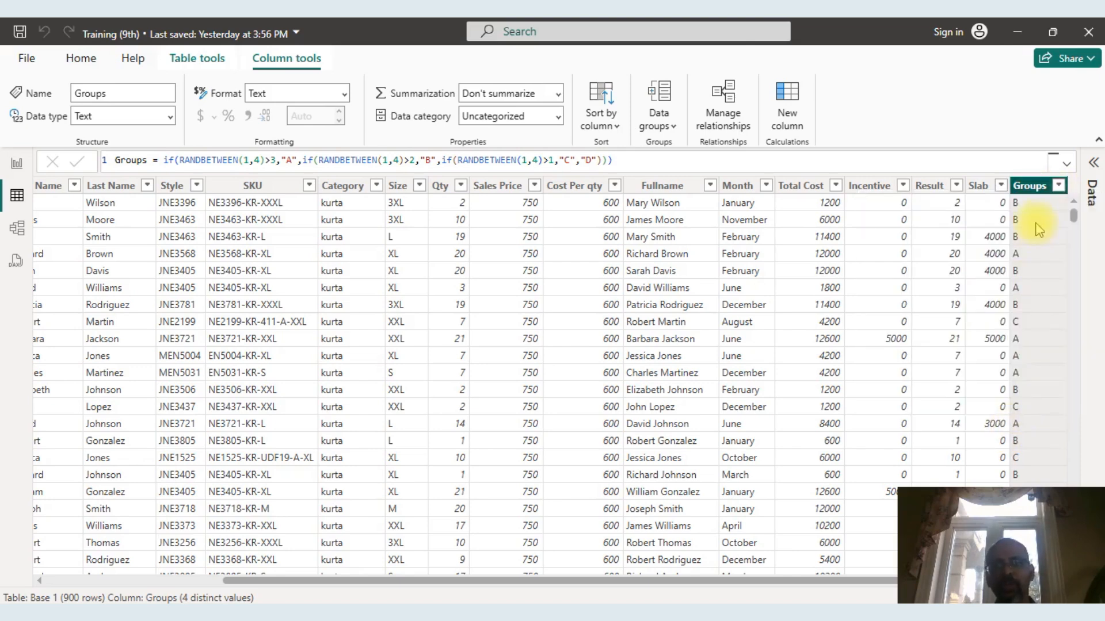
Add a new calculated column to the Base 1 table and begin its definition with the name Grouping.
click(1030, 214)
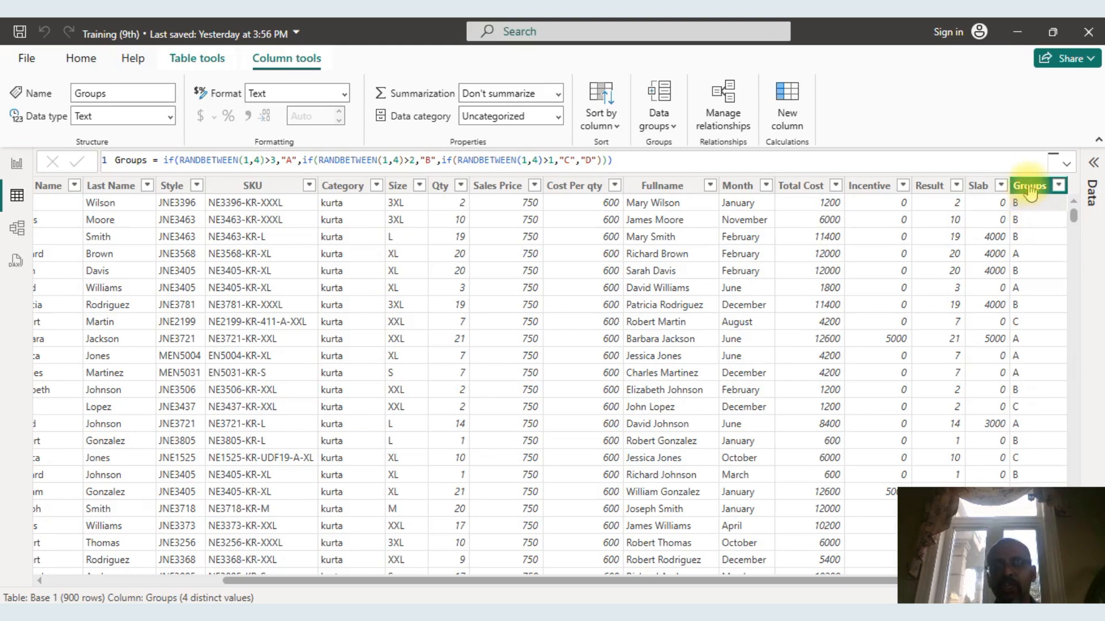
right_click(1030, 188)
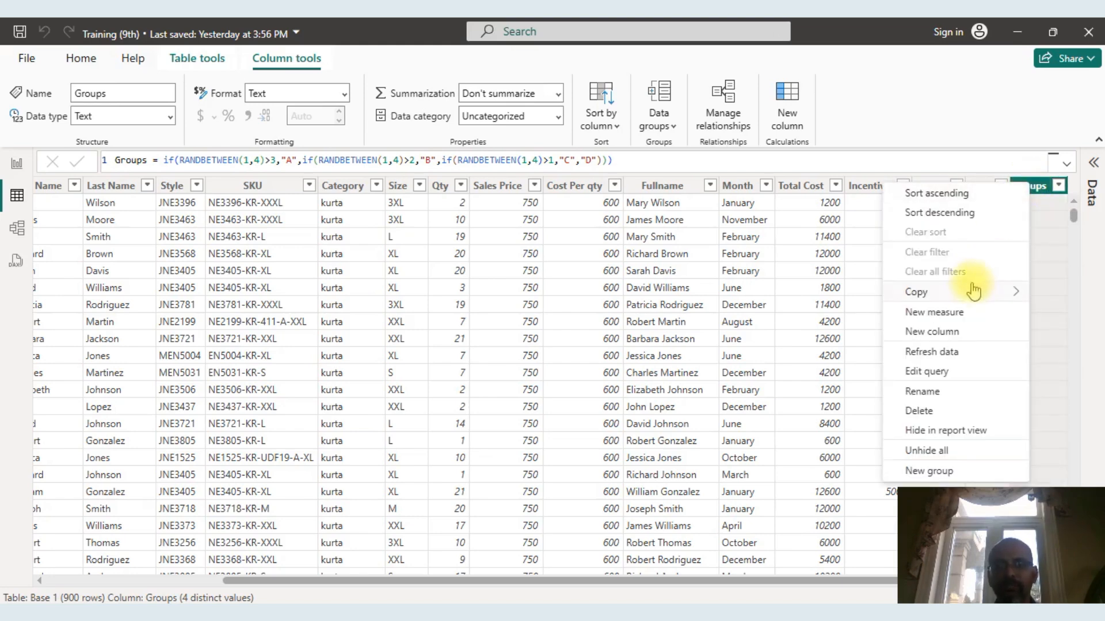
click(948, 332)
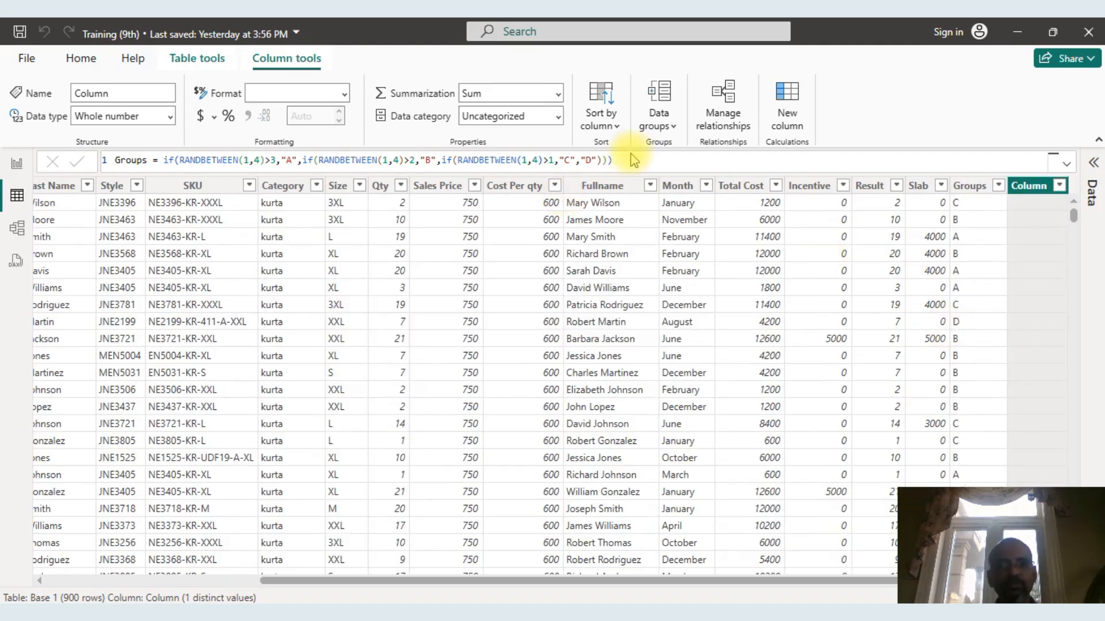
key(BackSpace)
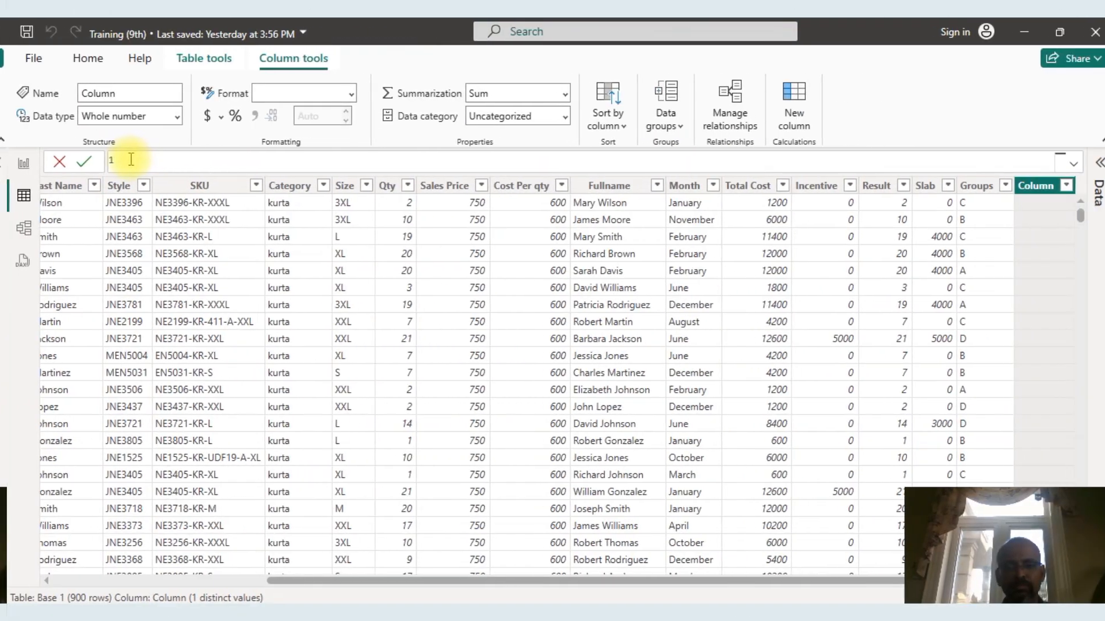
key(Caps_Lock)
text(Gr)
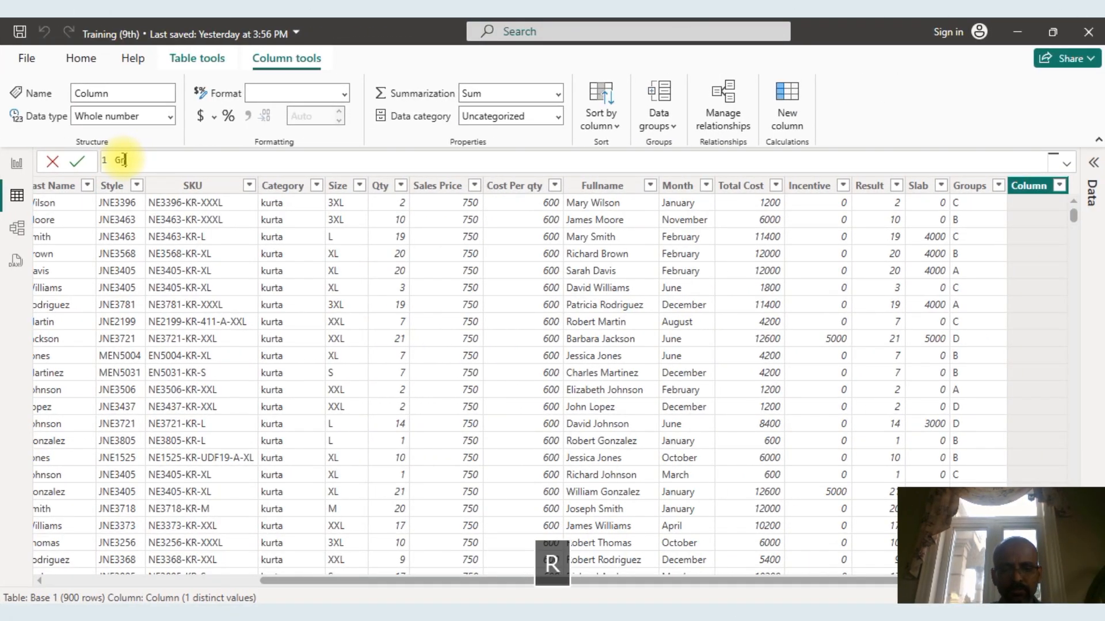
text(ouping )
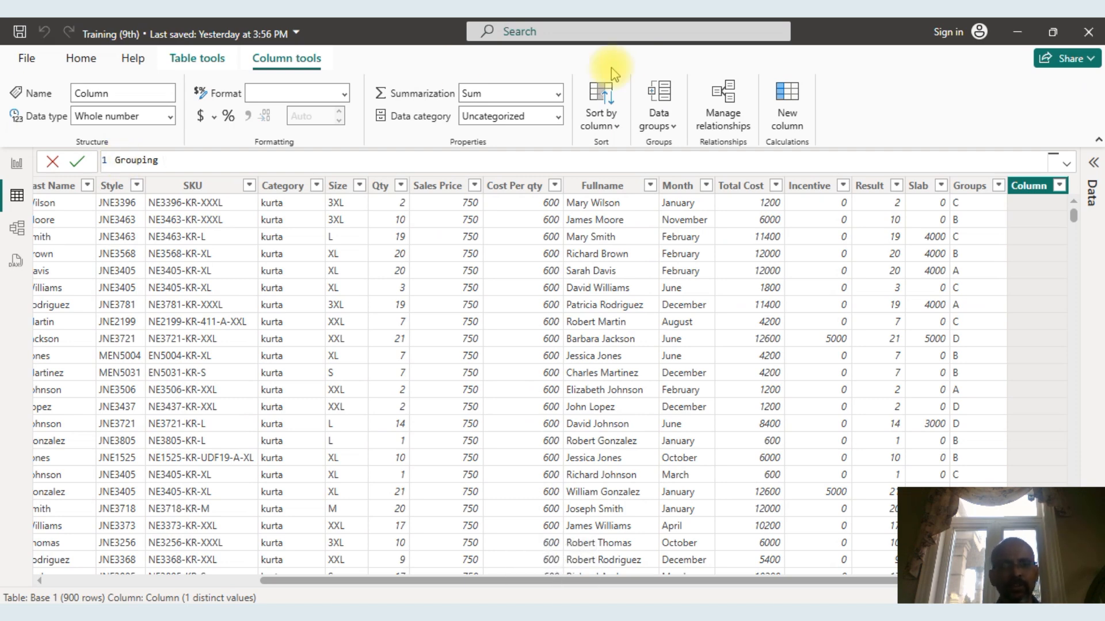
text(= )
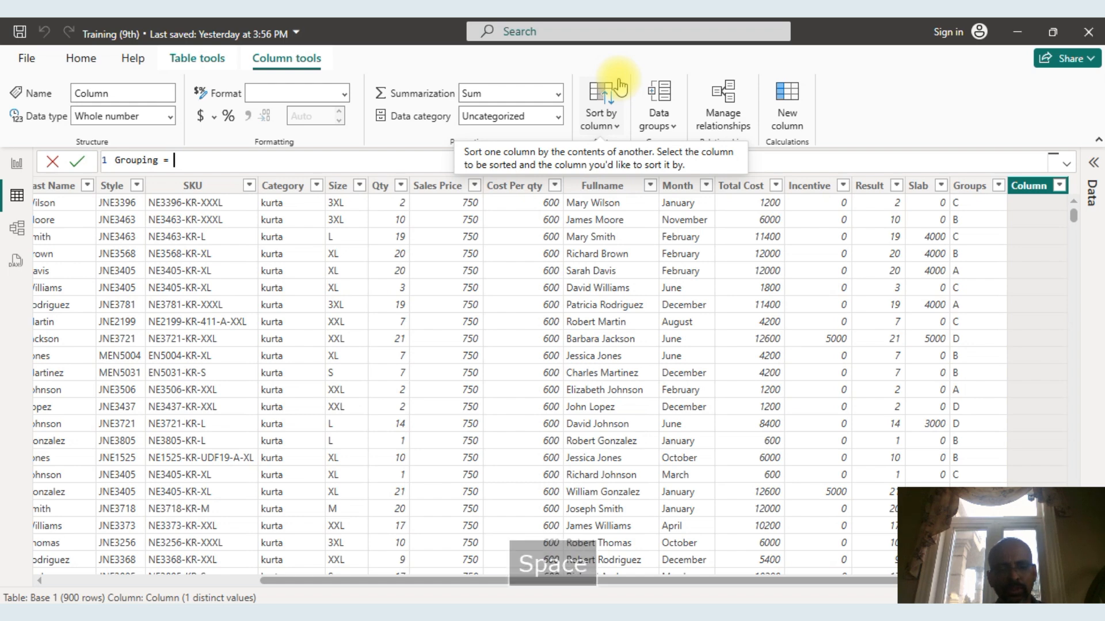
text(switch()
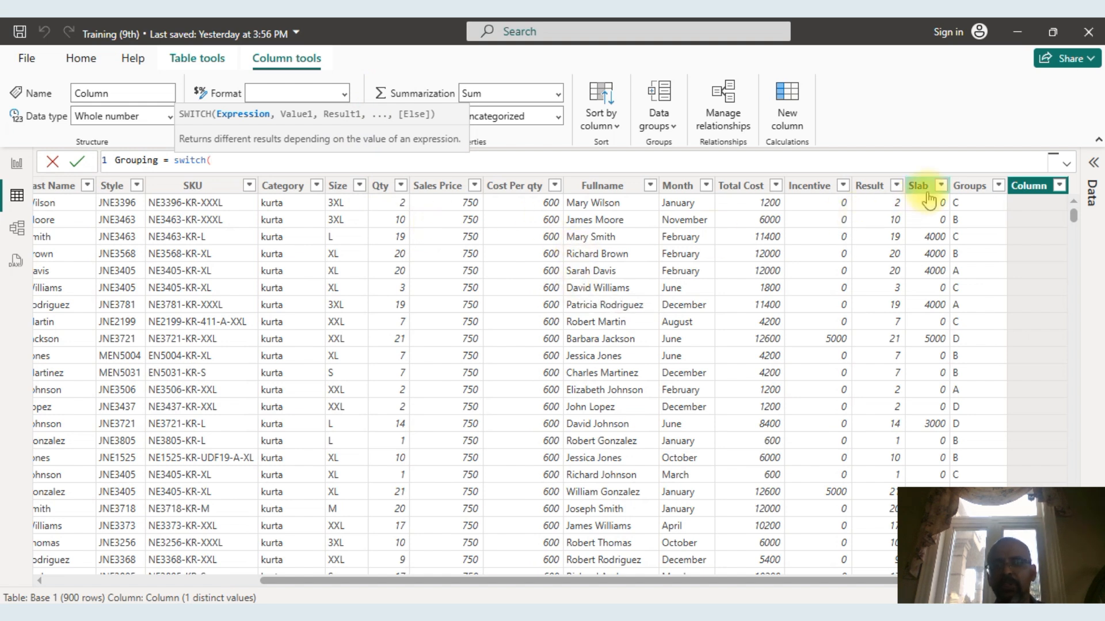
Start the Grouping formula with a SWITCH function that evaluates 'Base 1'[Groups].
text(gr)
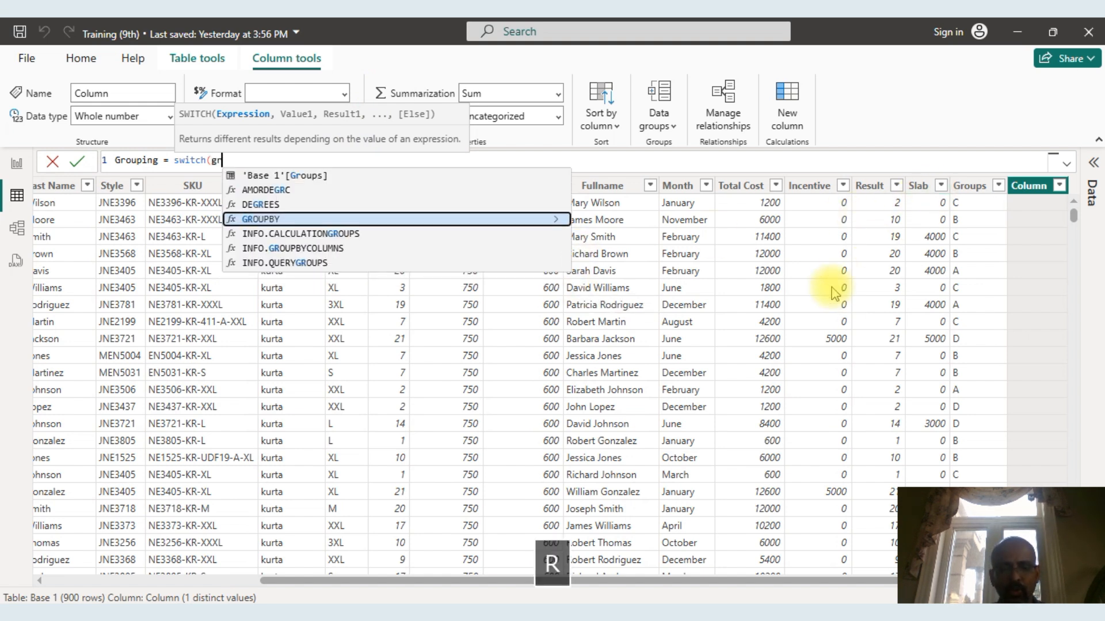
text(oup)
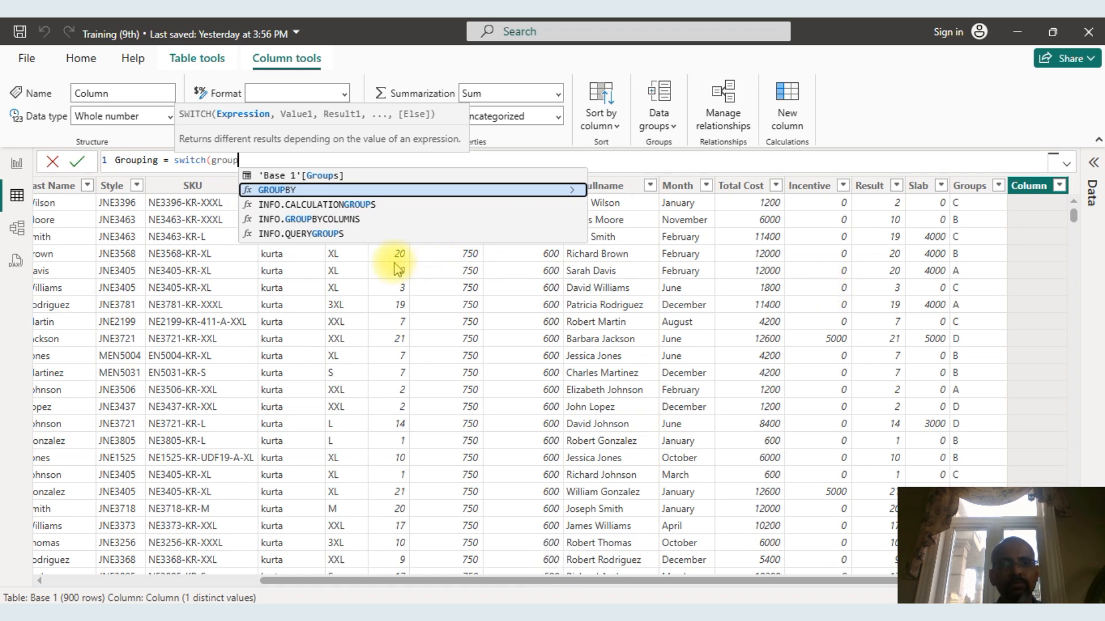
click(322, 175)
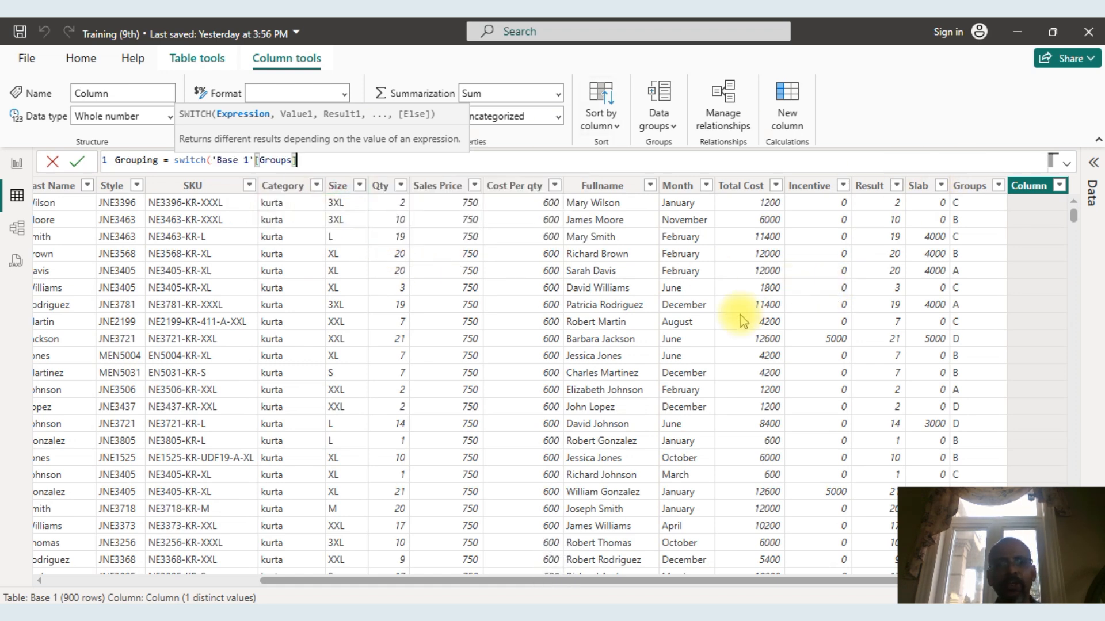
key(BackSpace)
text(,)
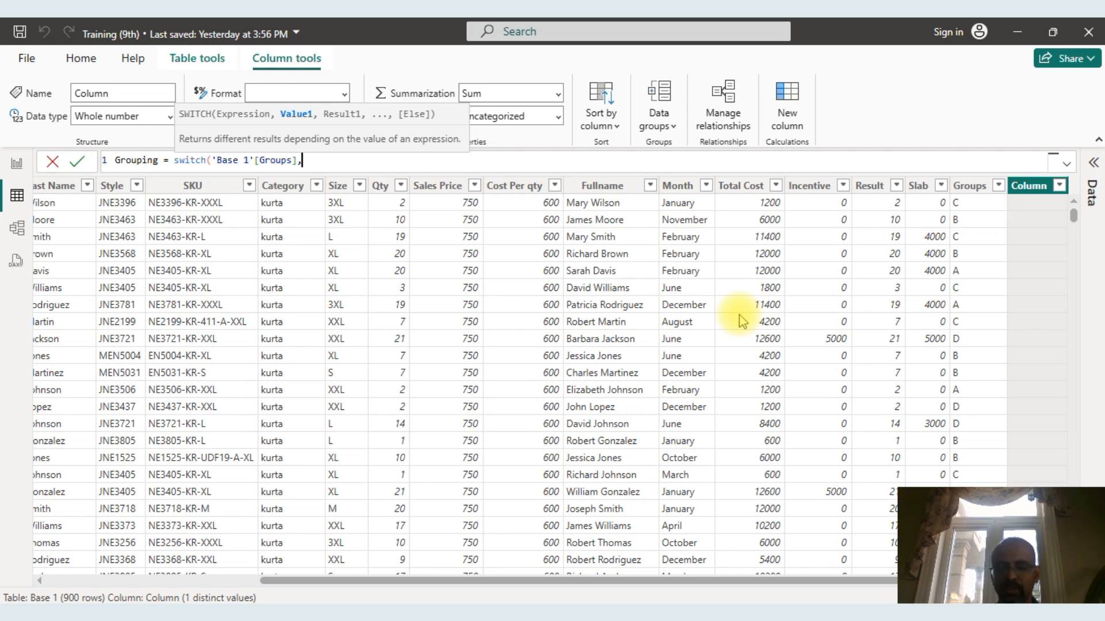
Add the first SWITCH pair on a new formula line, returning 5000 for "C".
key(shift+Return)
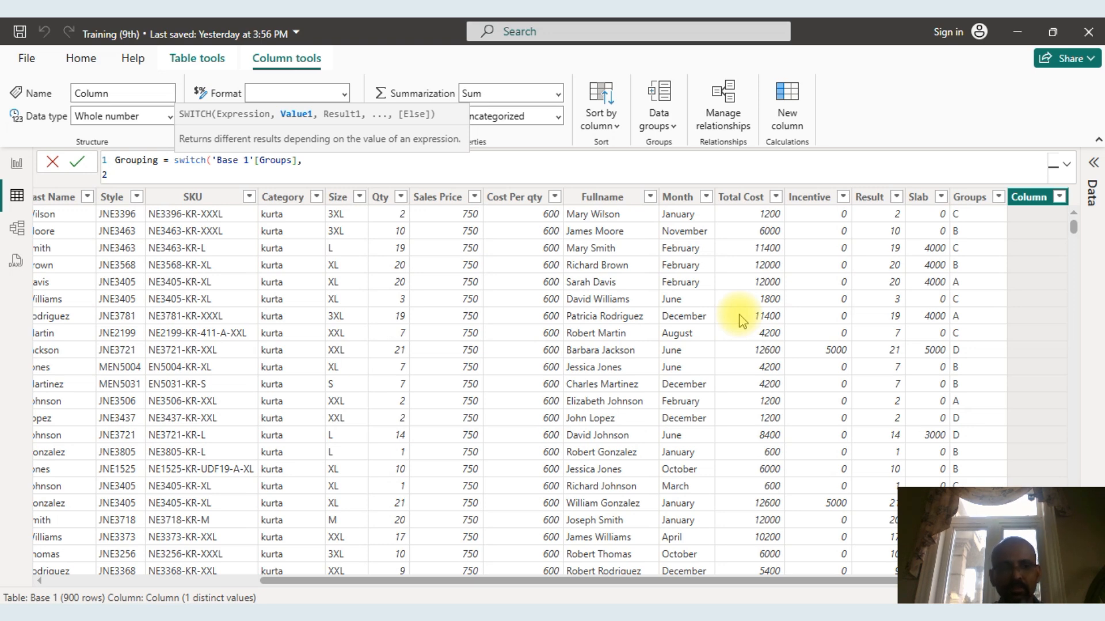
text(")
key(Caps_Lock)
text(C")
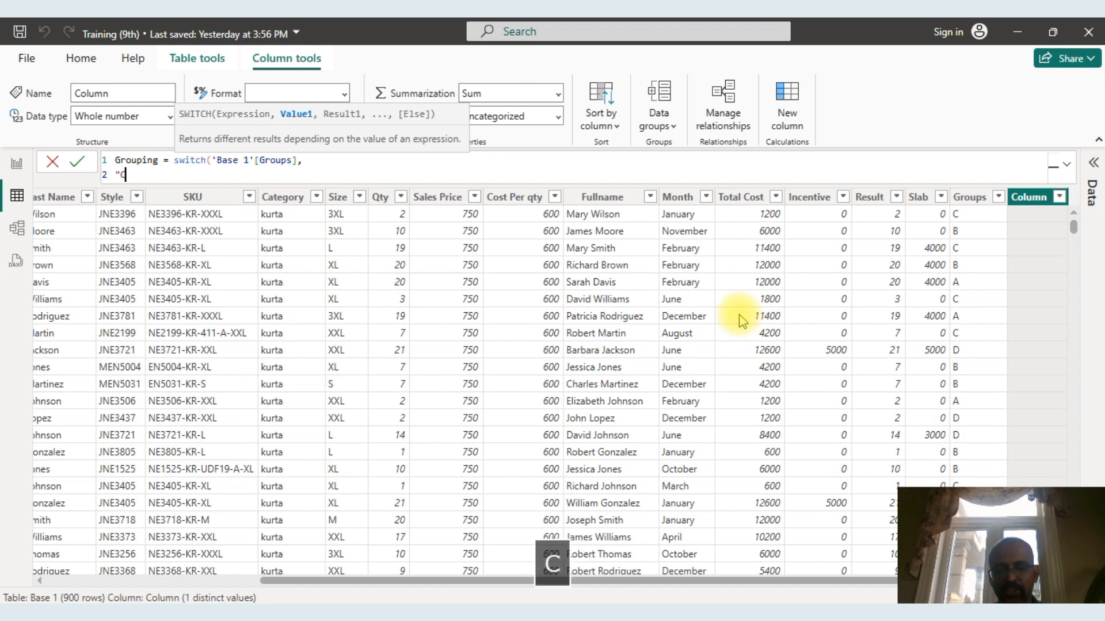
text(,)
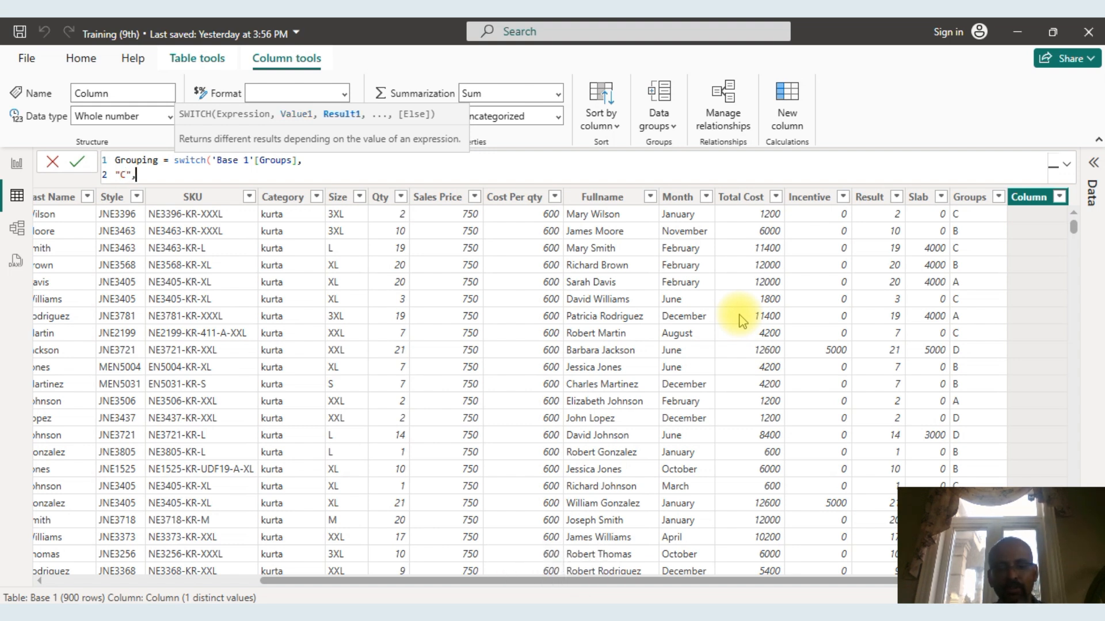
text(5000)
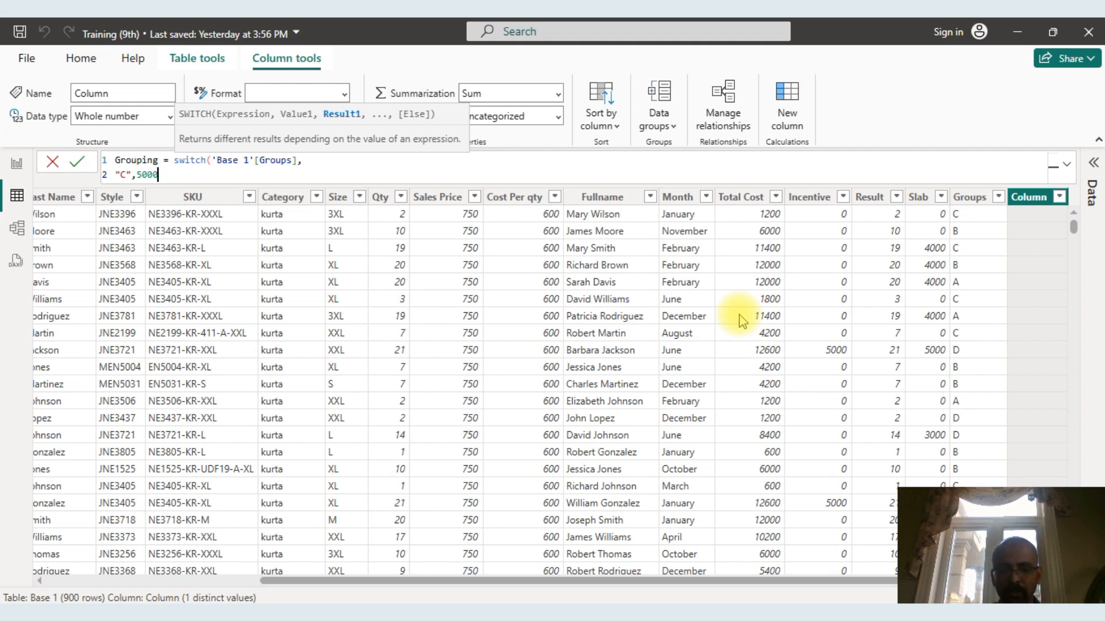
text(,)
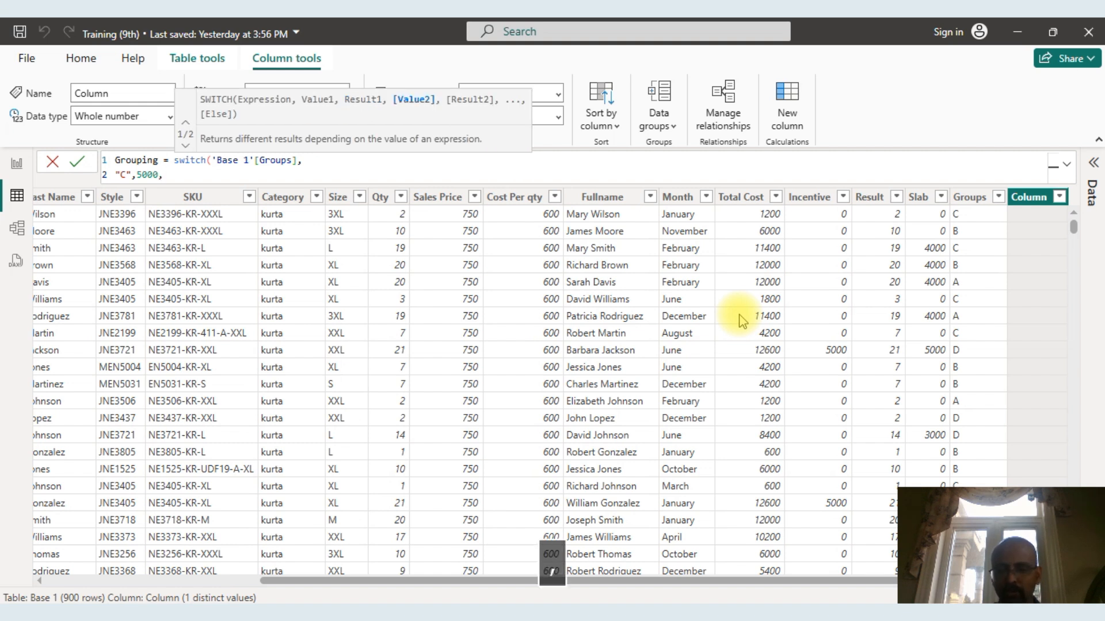
Add the second SWITCH pair on its own line, returning 4000 for "B".
key(shift+Return)
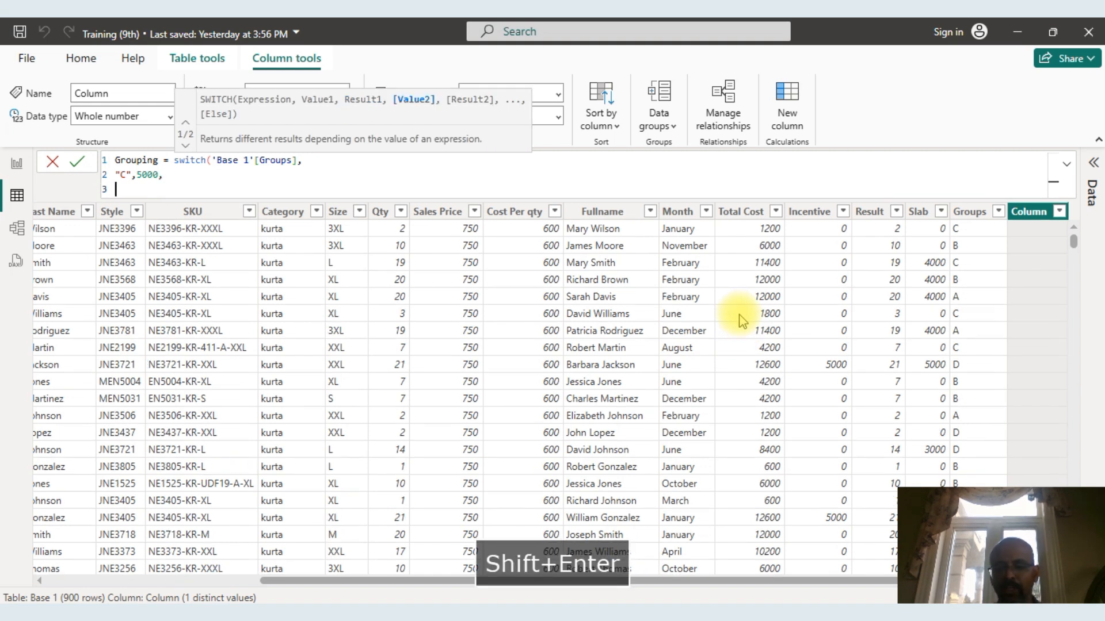
text(")
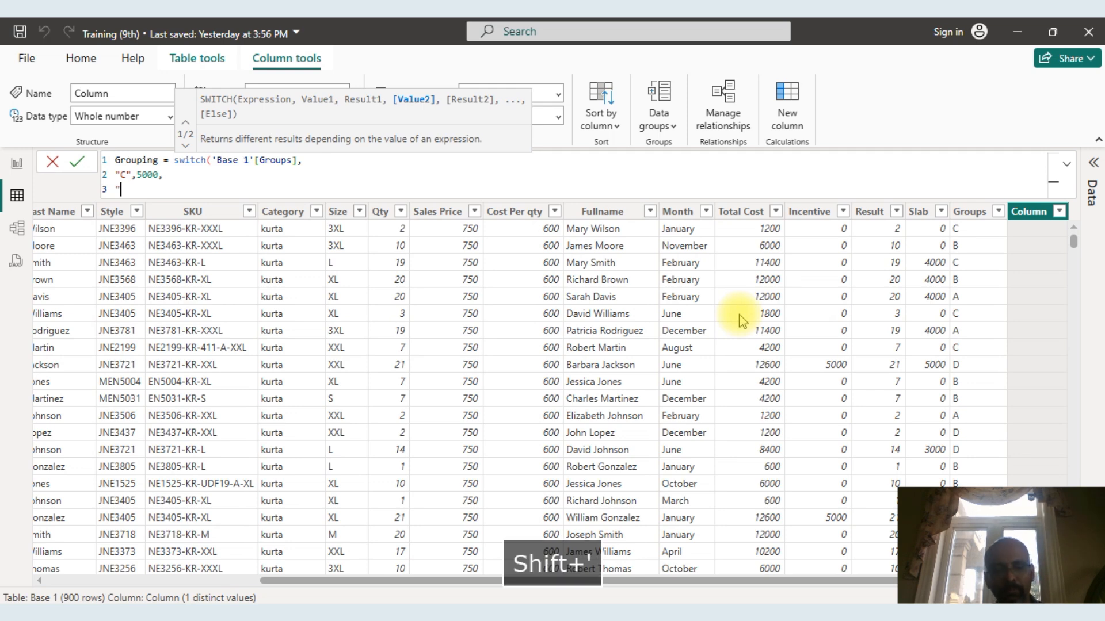
text(B")
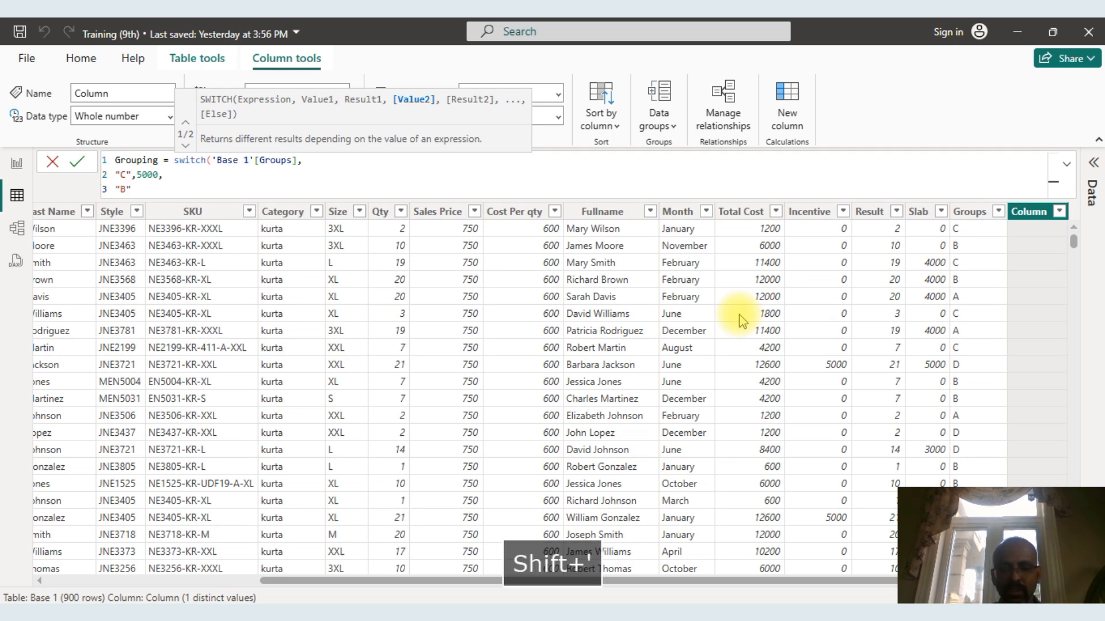
text(,40)
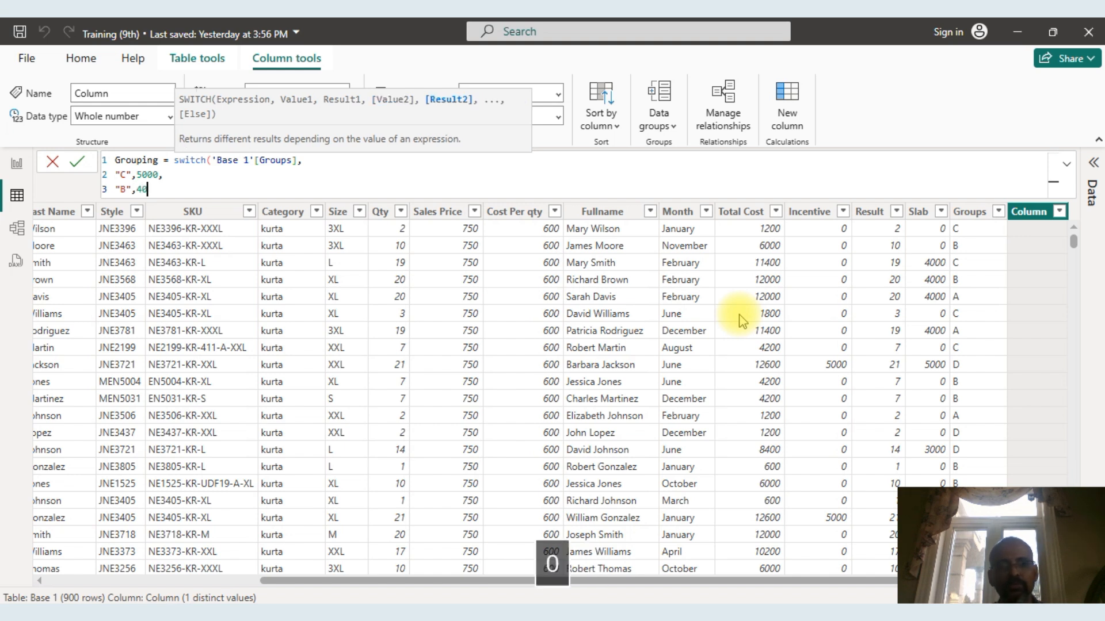
text(00.)
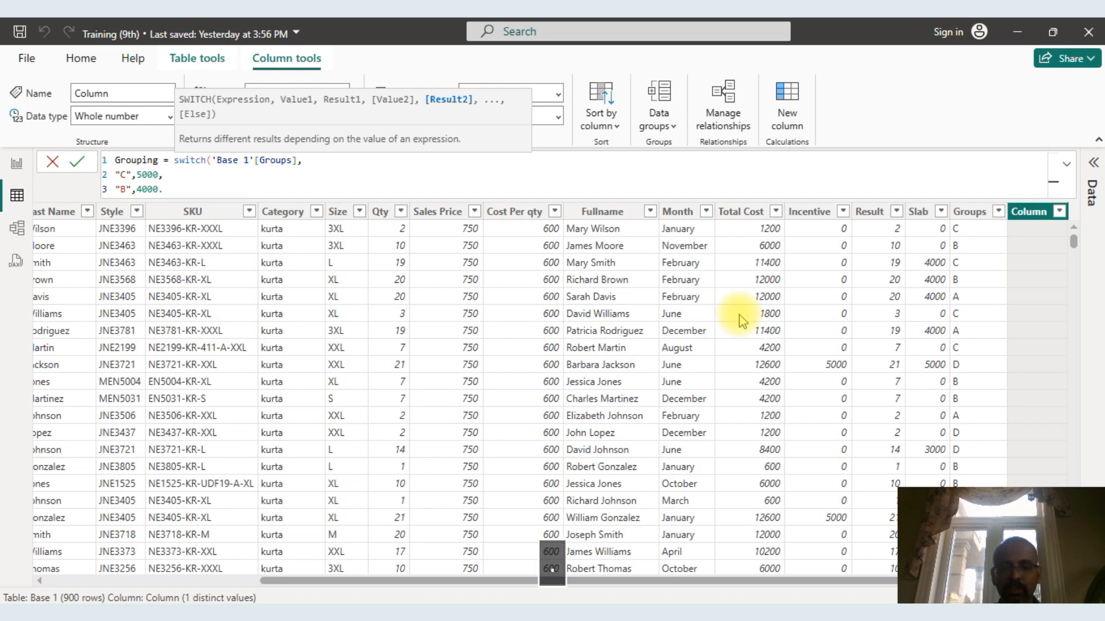
key(BackSpace)
text(,)
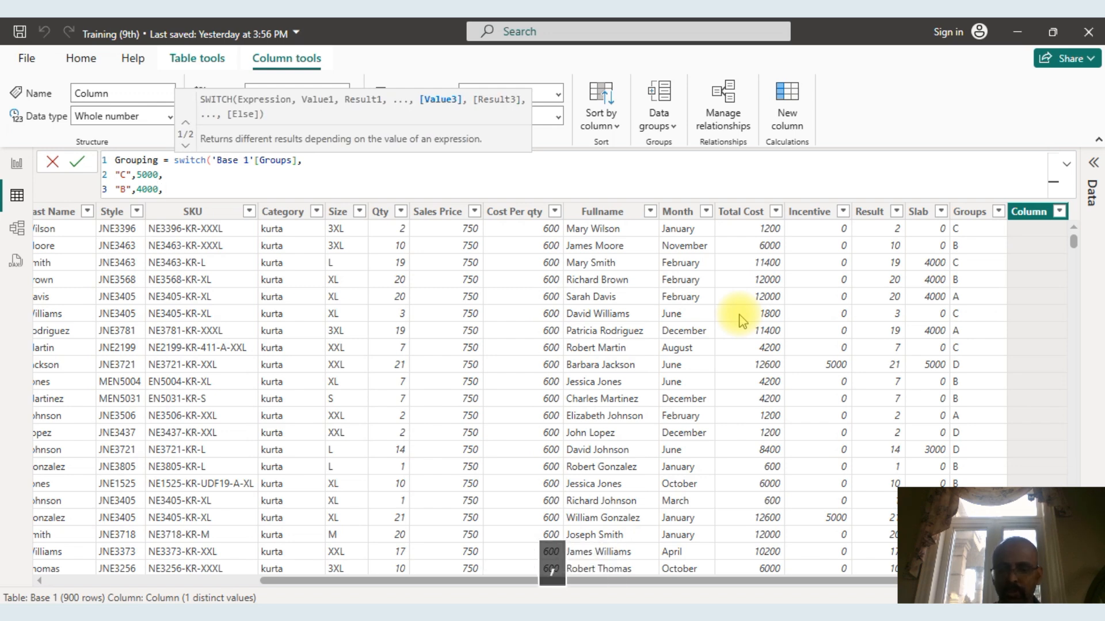
Add a third pair returning 3000 for "A", set 1000 as the else result, and close and commit the Grouping formula.
key(shift+Return)
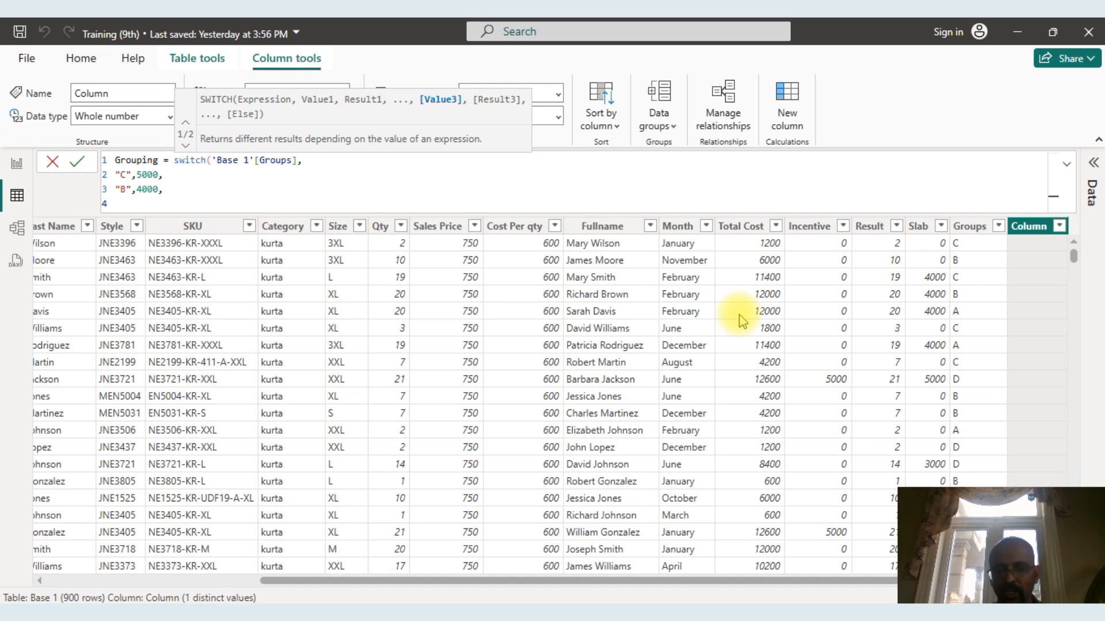
text("A")
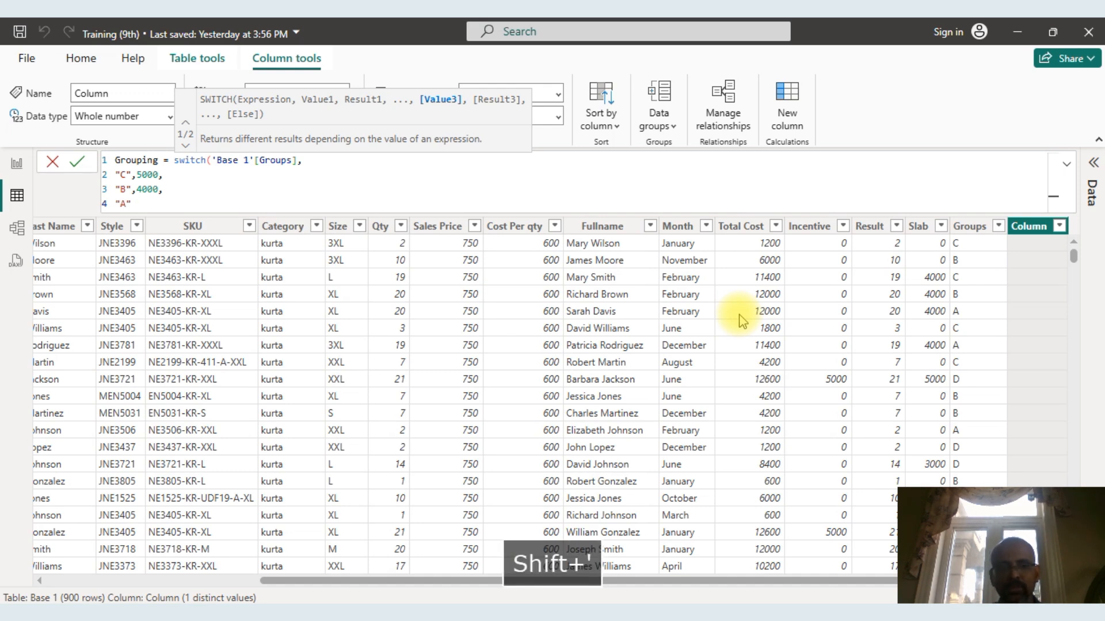
text(,)
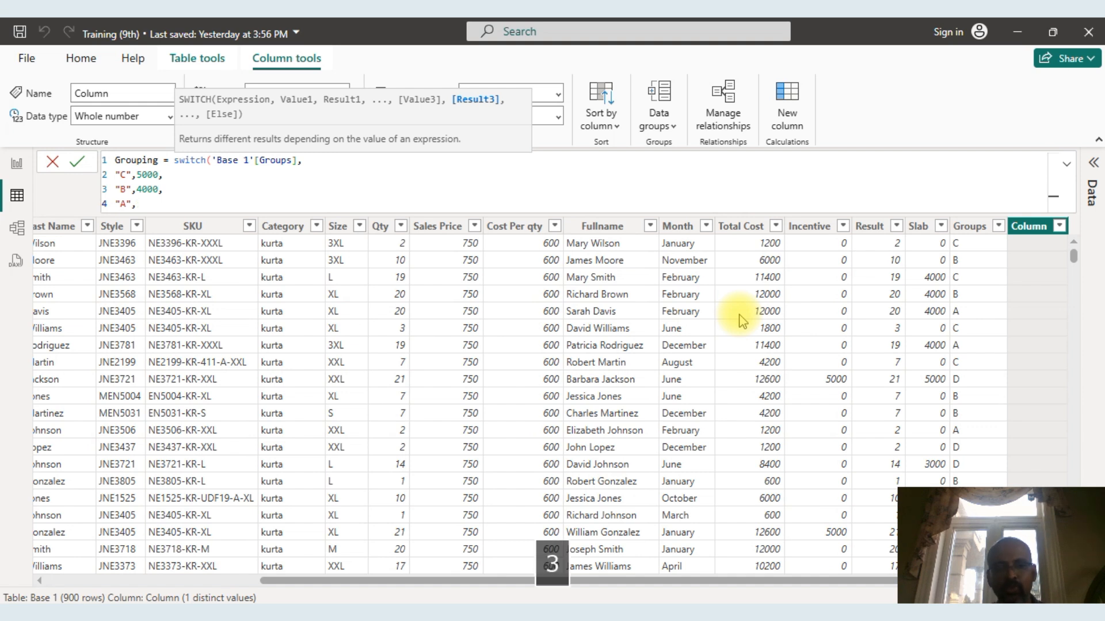
text(3000,)
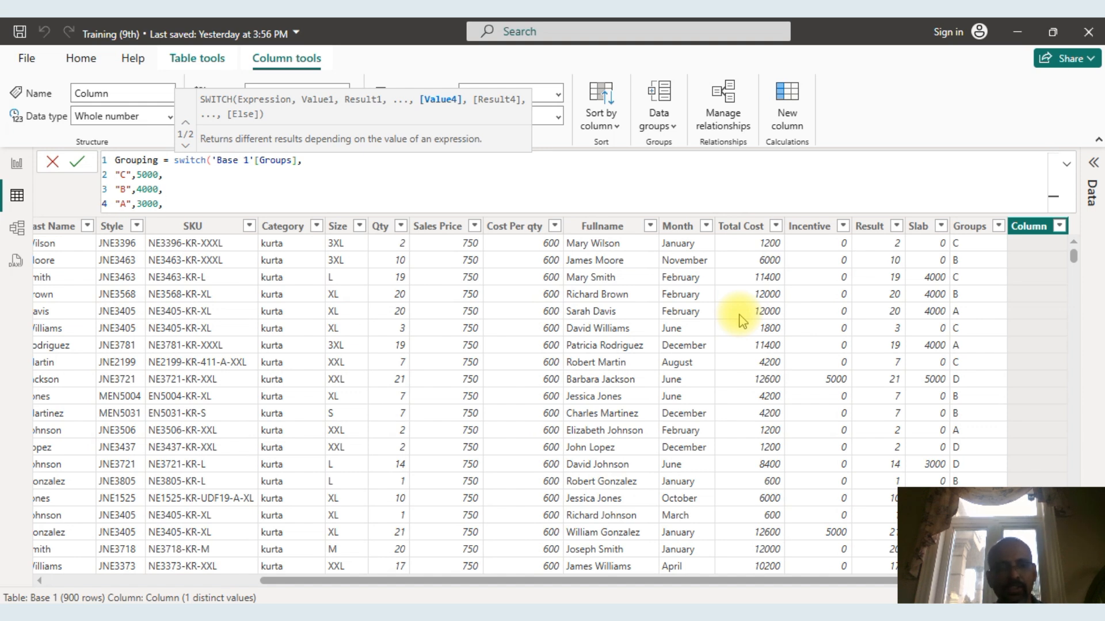
text(1000)
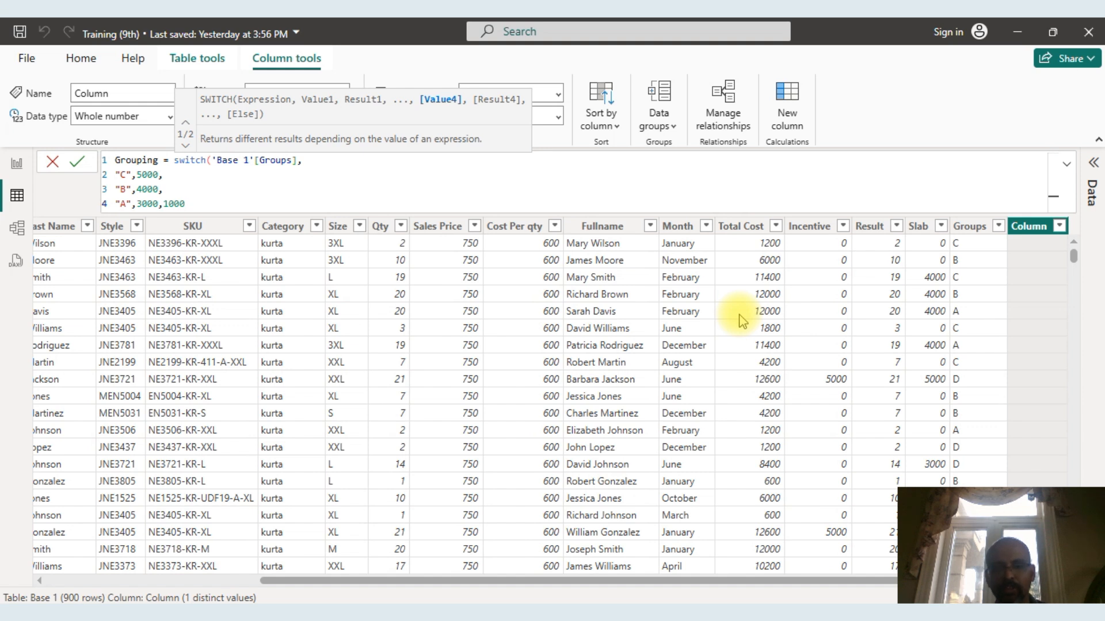
text())
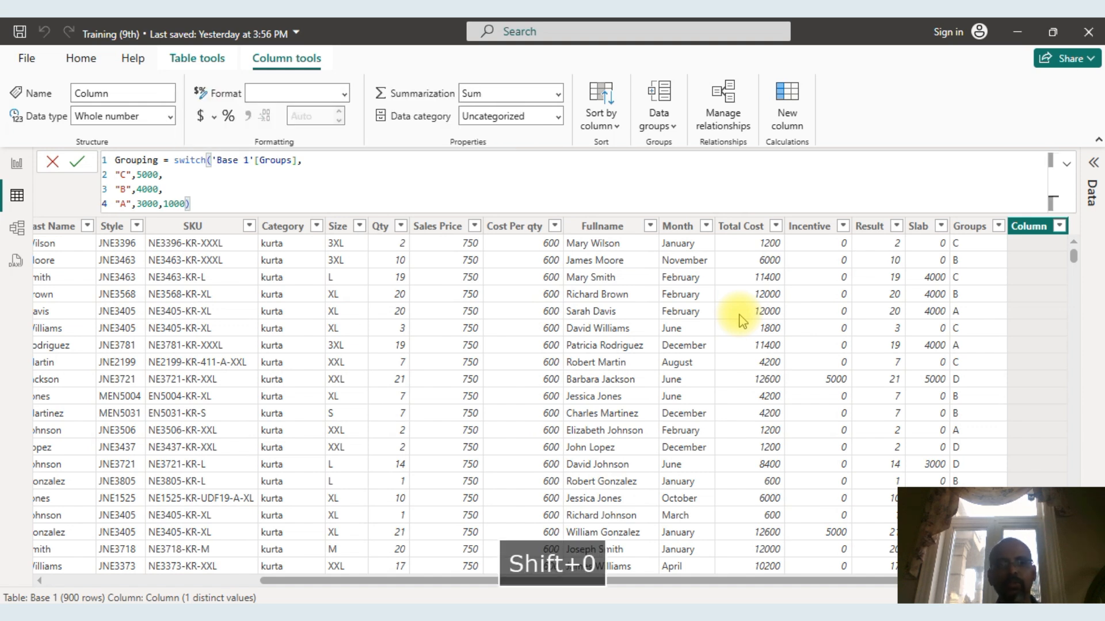
key(Return)
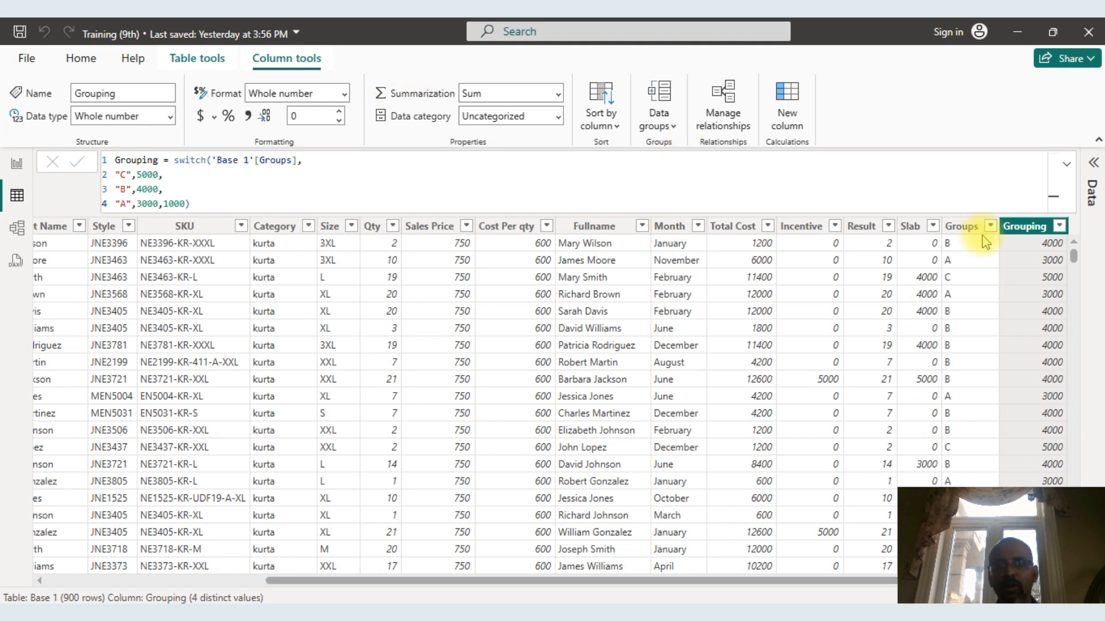
Review the fields of the Base 1 and Base 2 tables and the Grouping column's values beside Groups.
click(1095, 166)
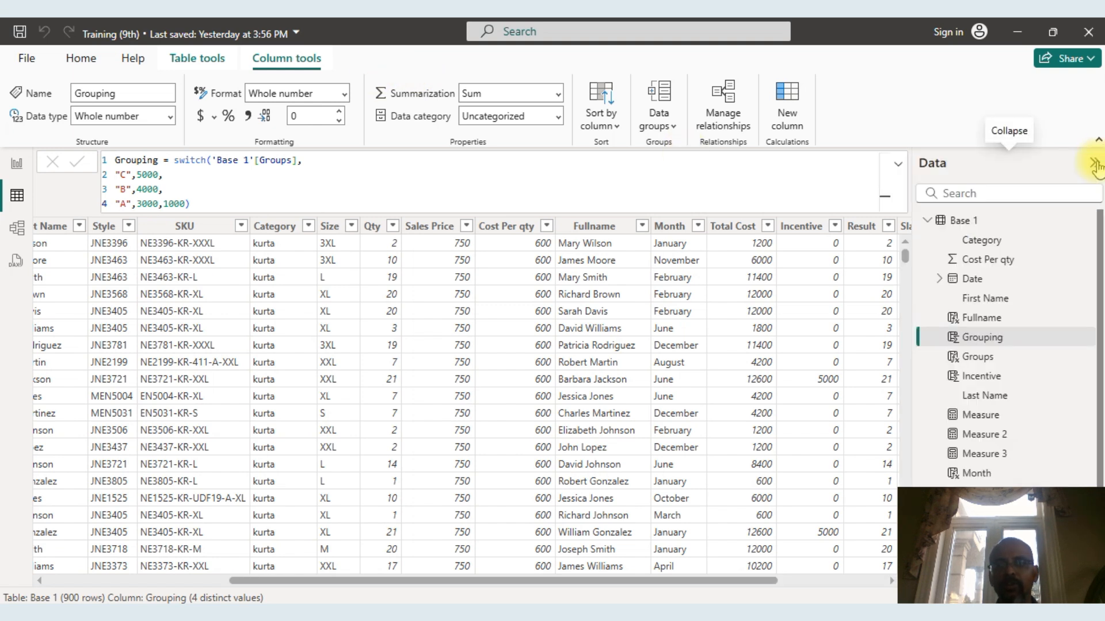
drag(1100, 237, 1099, 414)
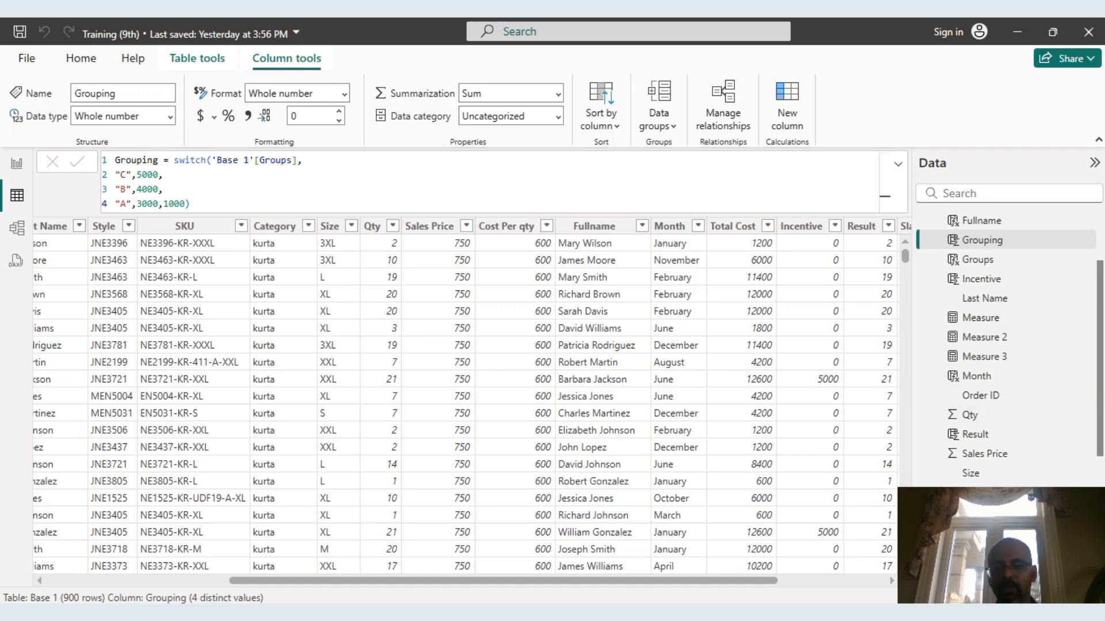
scroll(1007, 374, down, 3)
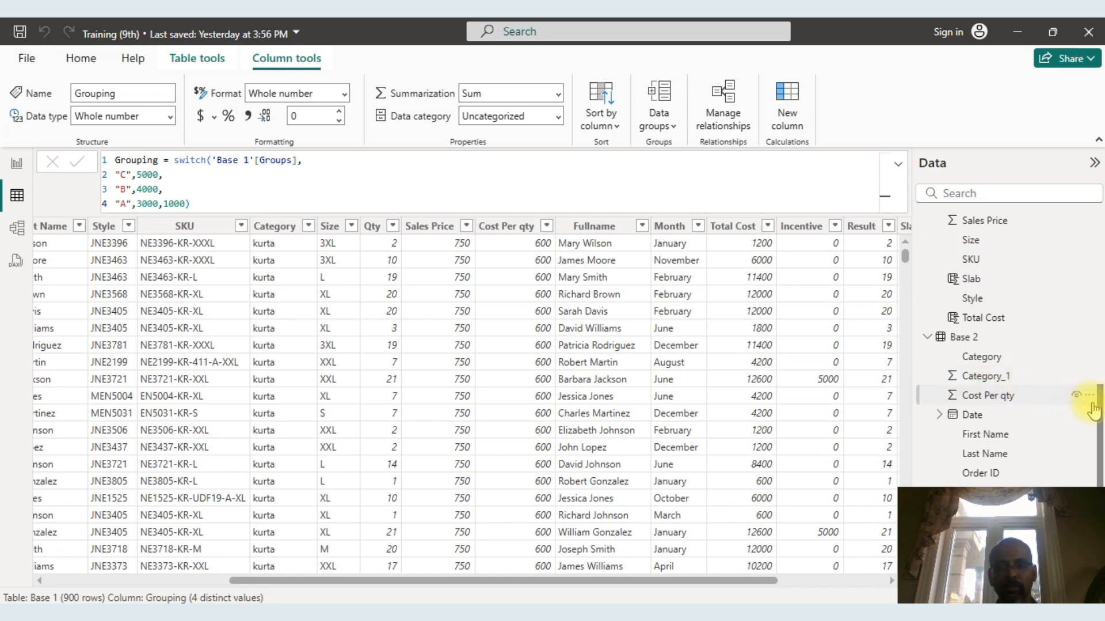
scroll(1099, 270, up, 3)
scroll(1099, 270, up, 3)
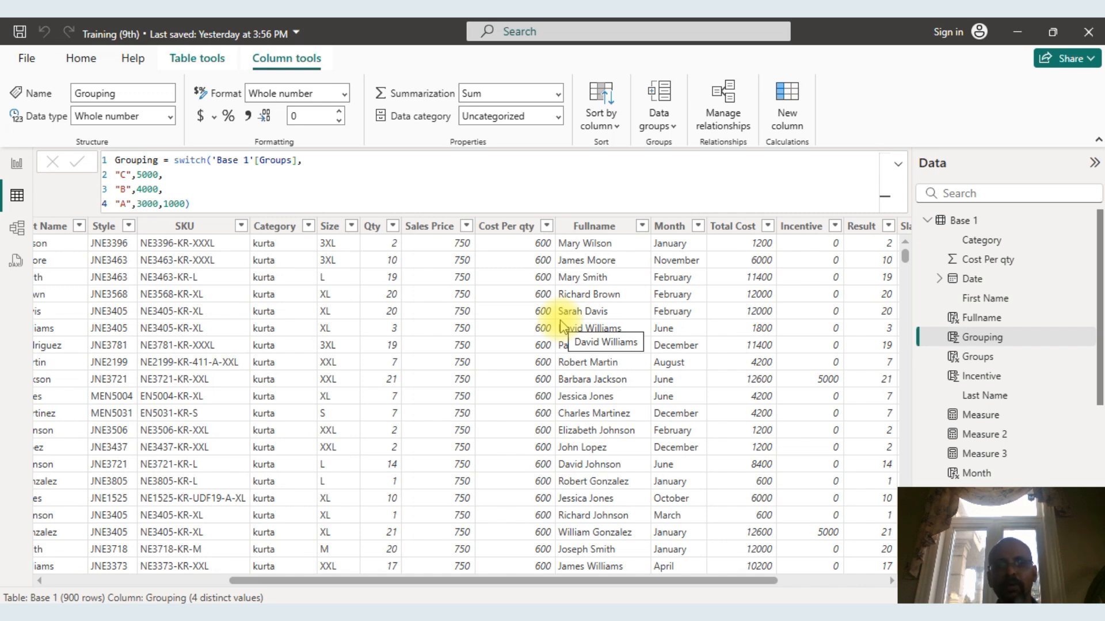
drag(719, 581, 878, 593)
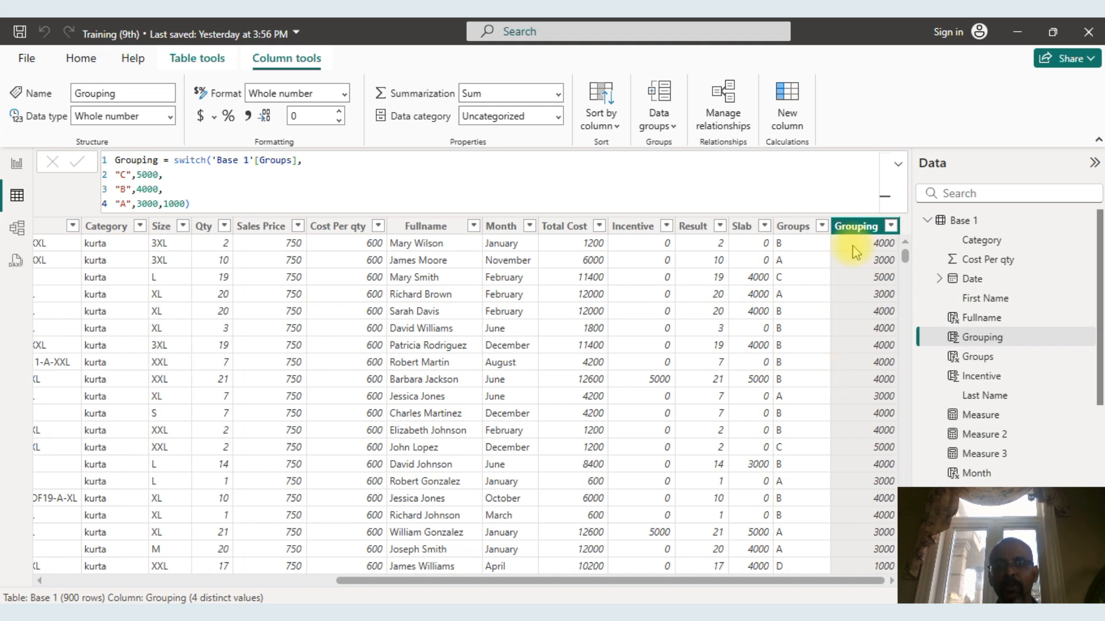
Add a new calculated column to the Base 1 table and begin its formula with the RELATED function.
right_click(859, 231)
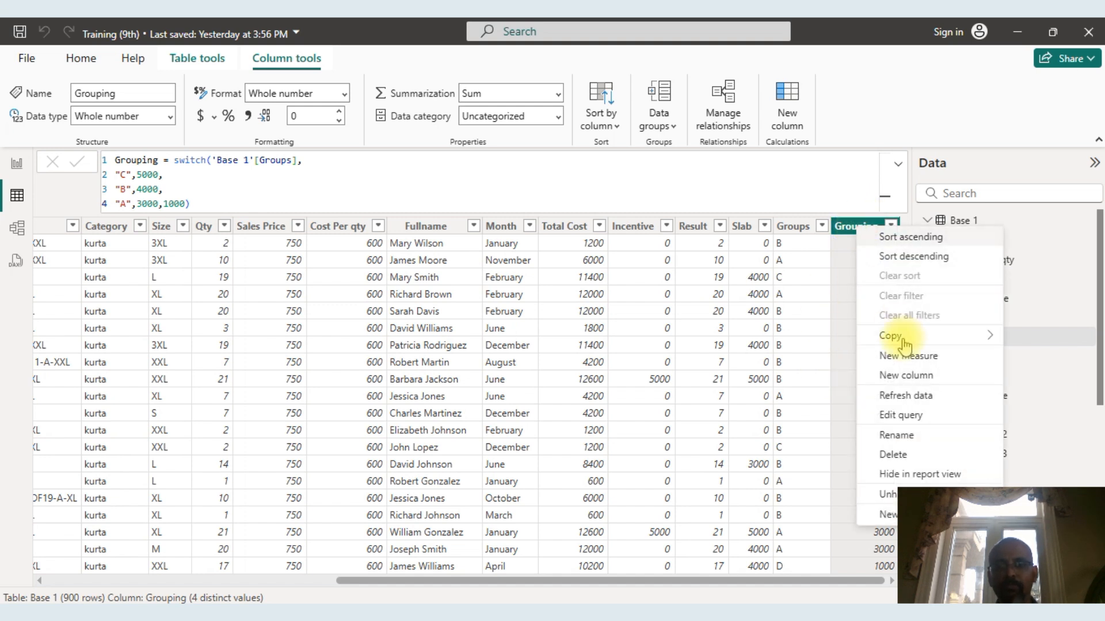
click(910, 376)
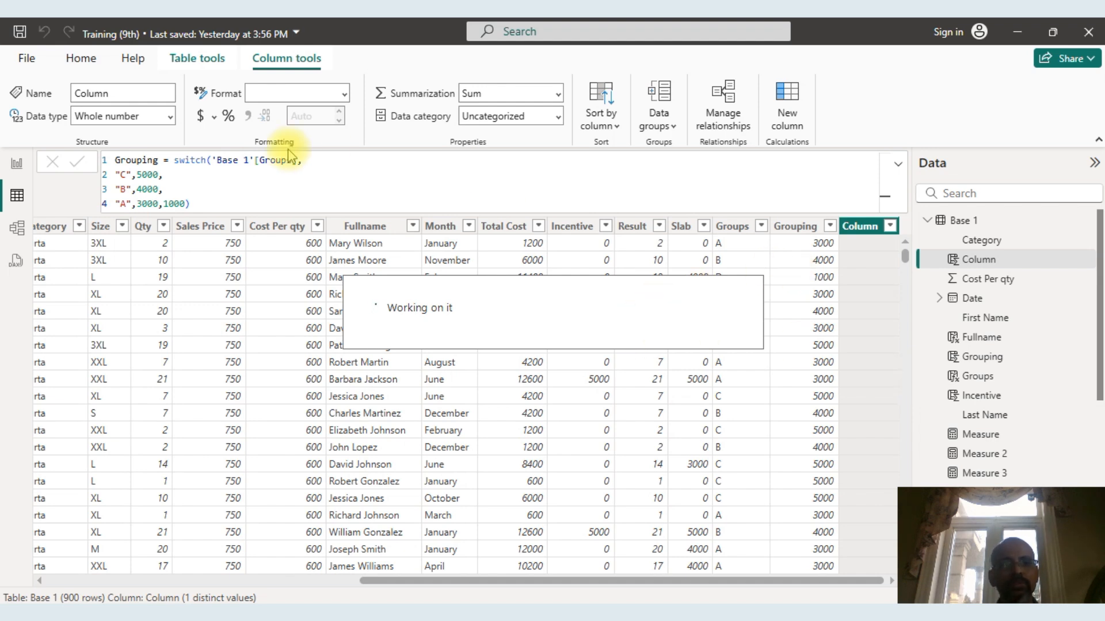
click(178, 160)
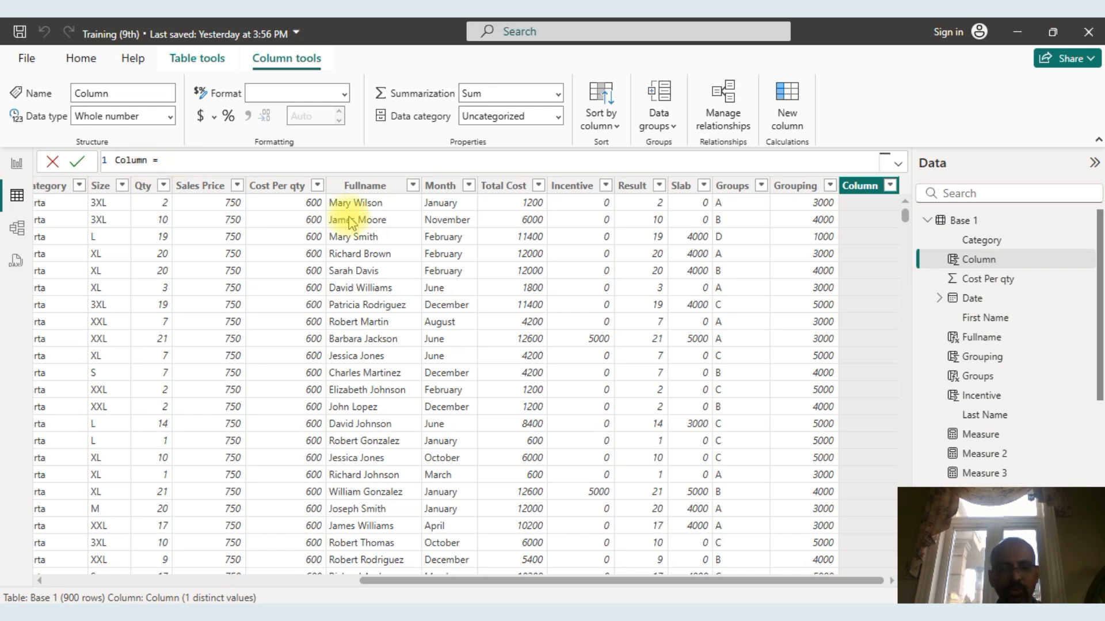
text(RELAT)
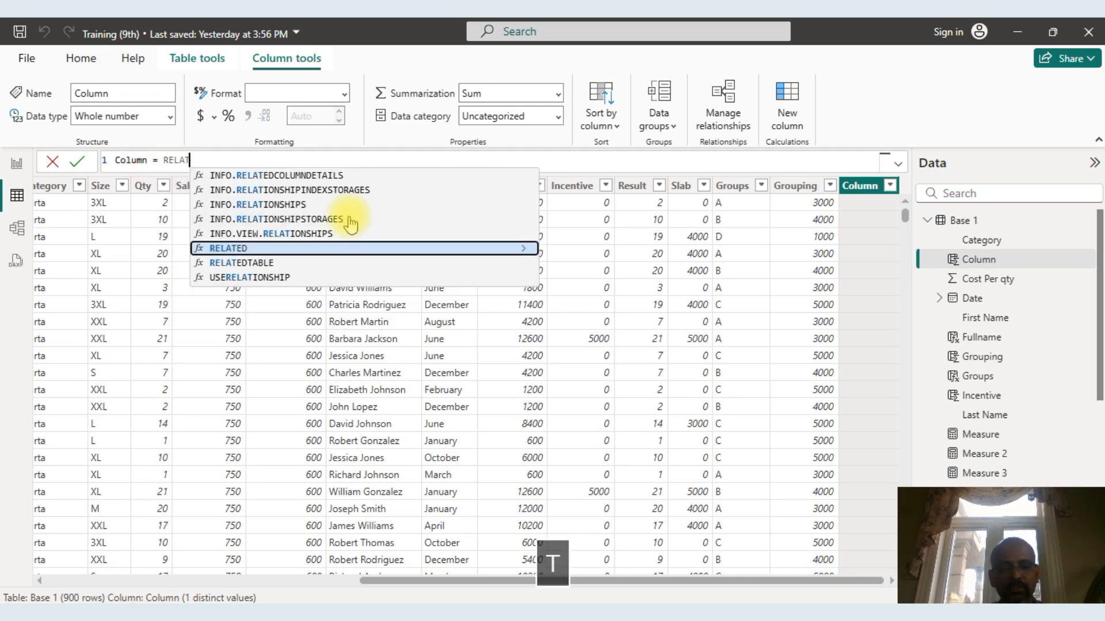
text(ED()
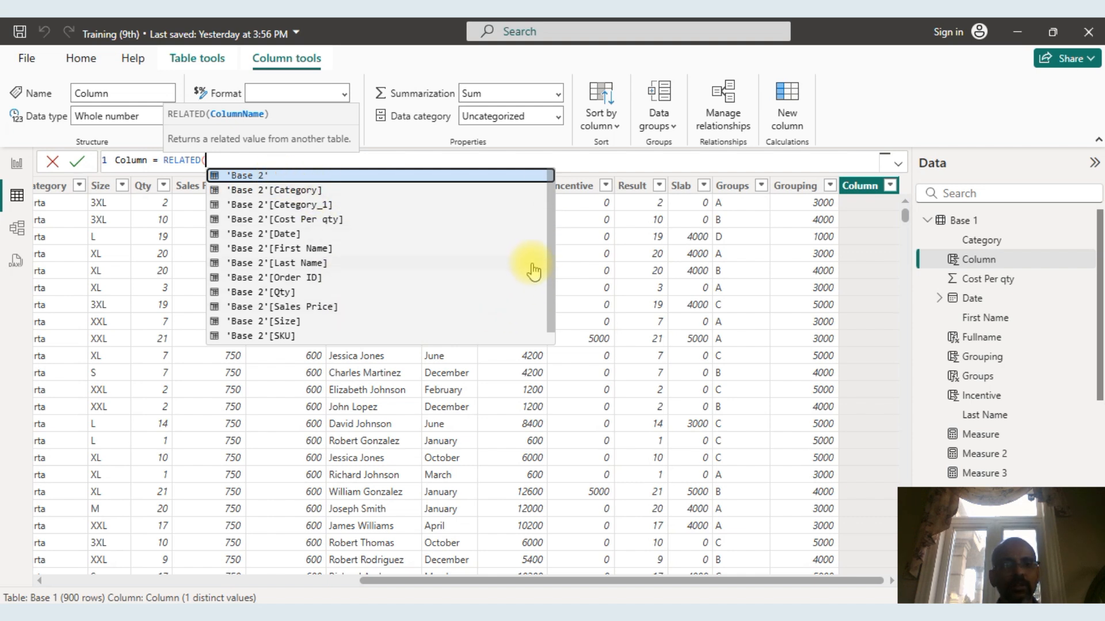
Use 'Base 2'[Category_1] as the RELATED argument, then close and commit the new column's formula.
click(550, 260)
drag(551, 260, 547, 285)
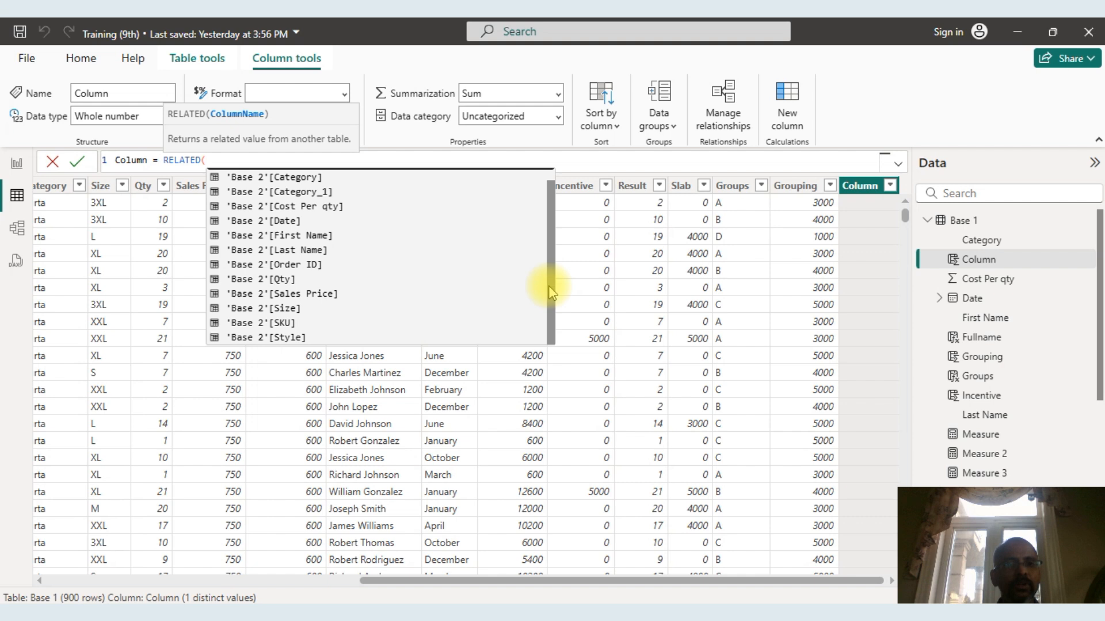
click(320, 191)
text())
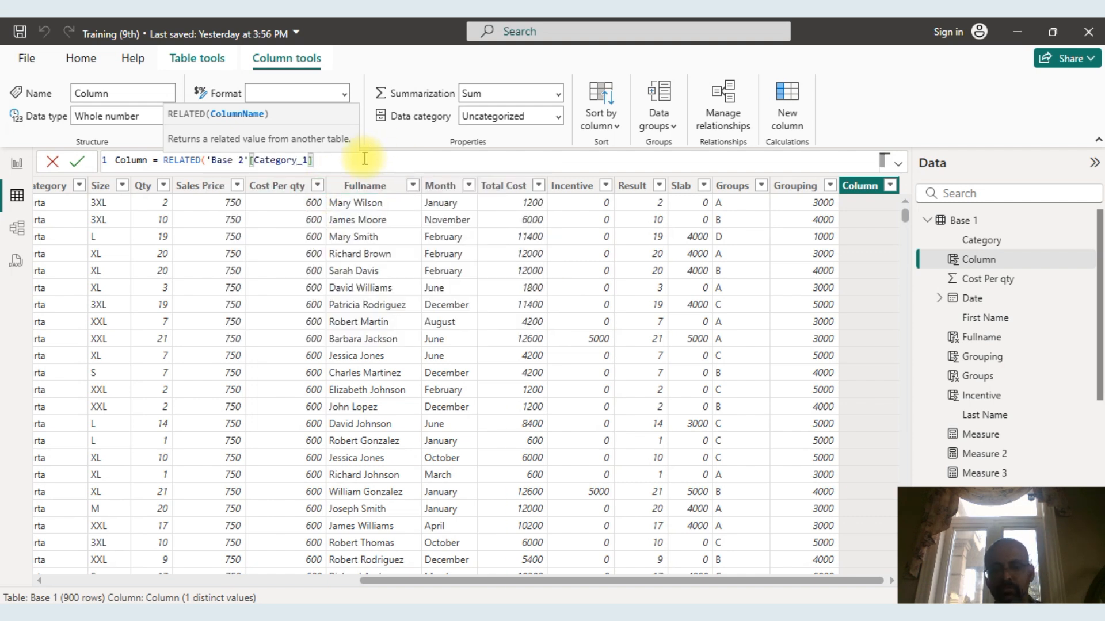
text())
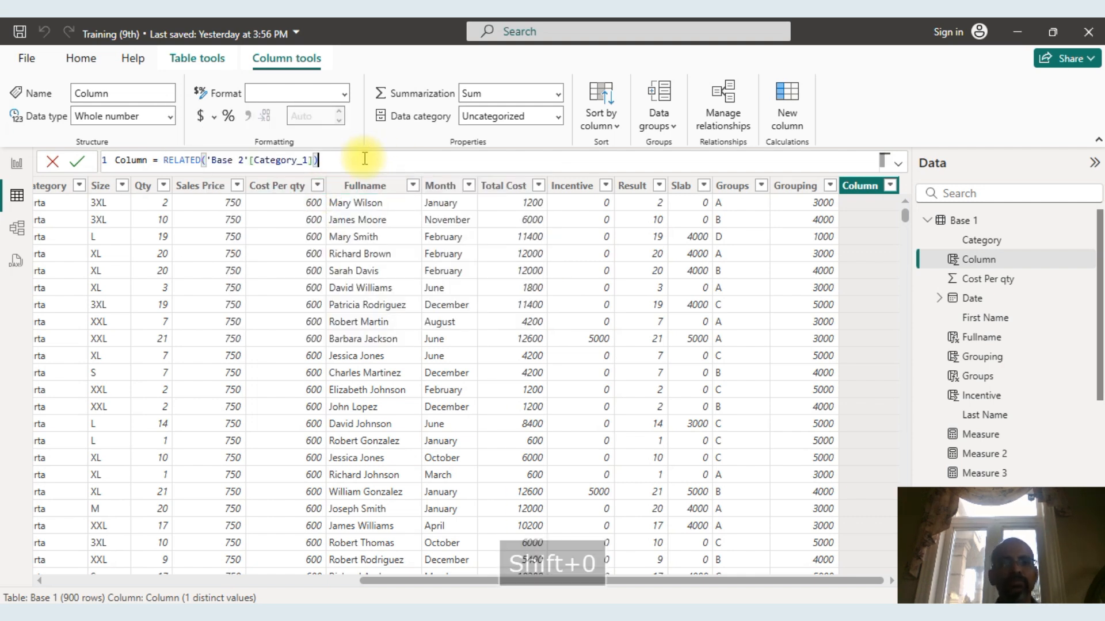
key(Return)
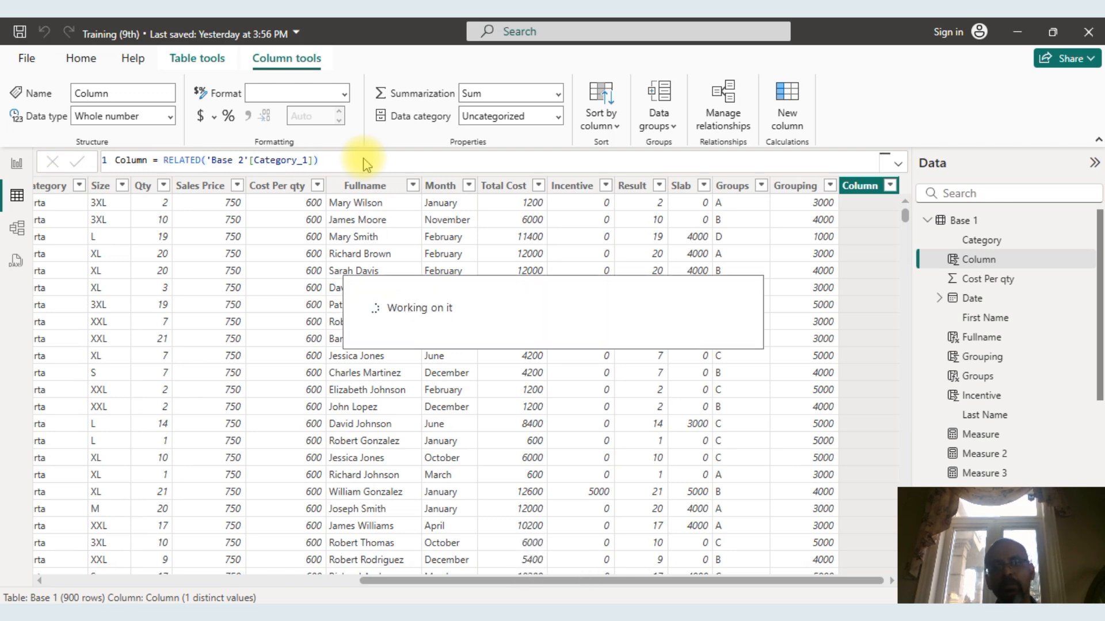